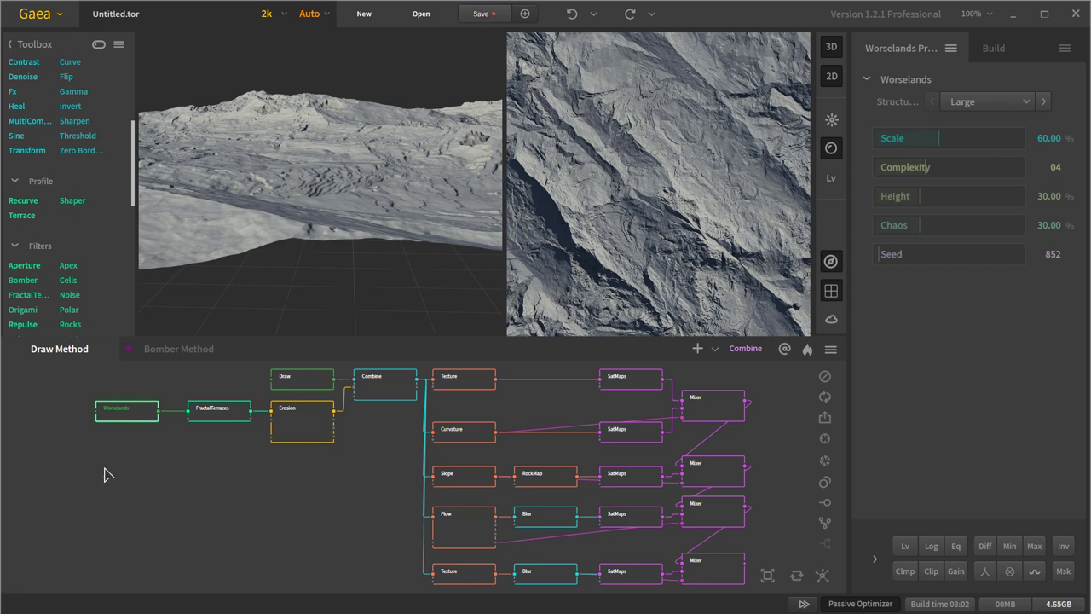
- Preview the Draw node's mountain terrain, and open and close its guide editor to view the drawn guides
mouse_move(100, 466)
left_mouse_down()
mouse_move(409, 361)
mouse_move(314, 488)
left_mouse_up()
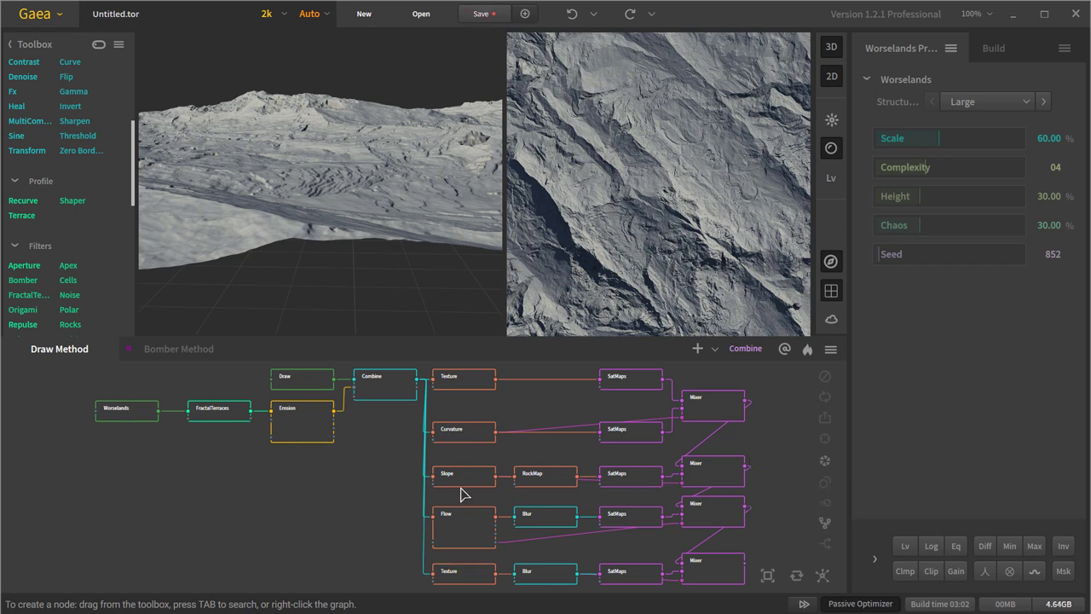
left_click(284, 388)
mouse_move(348, 192)
left_mouse_down()
mouse_move(484, 133)
mouse_move(413, 133)
left_mouse_up()
left_click_drag(298, 120, 345, 193)
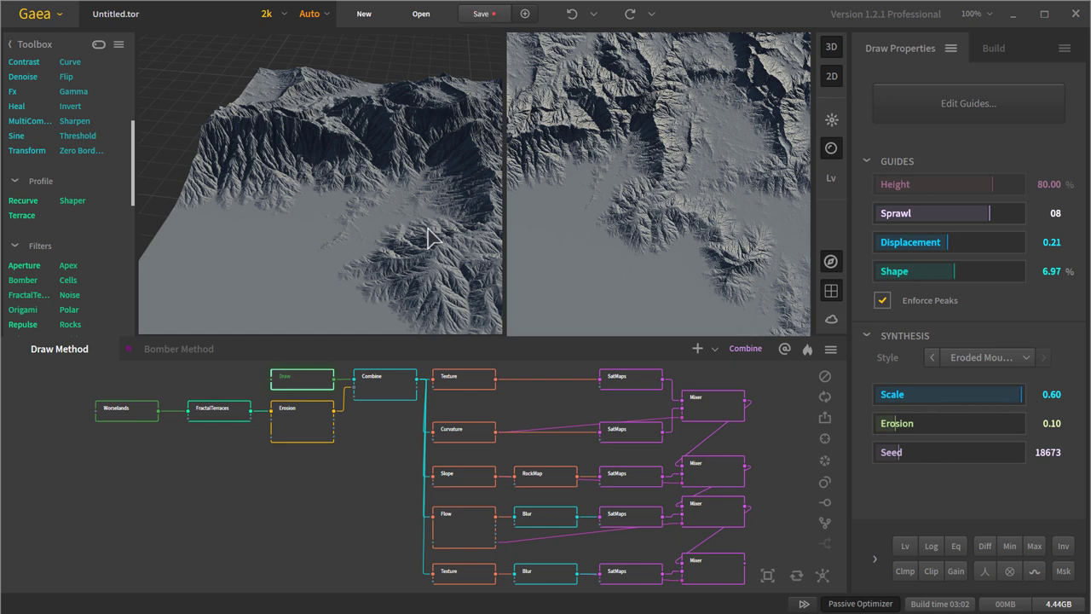
left_click(962, 106)
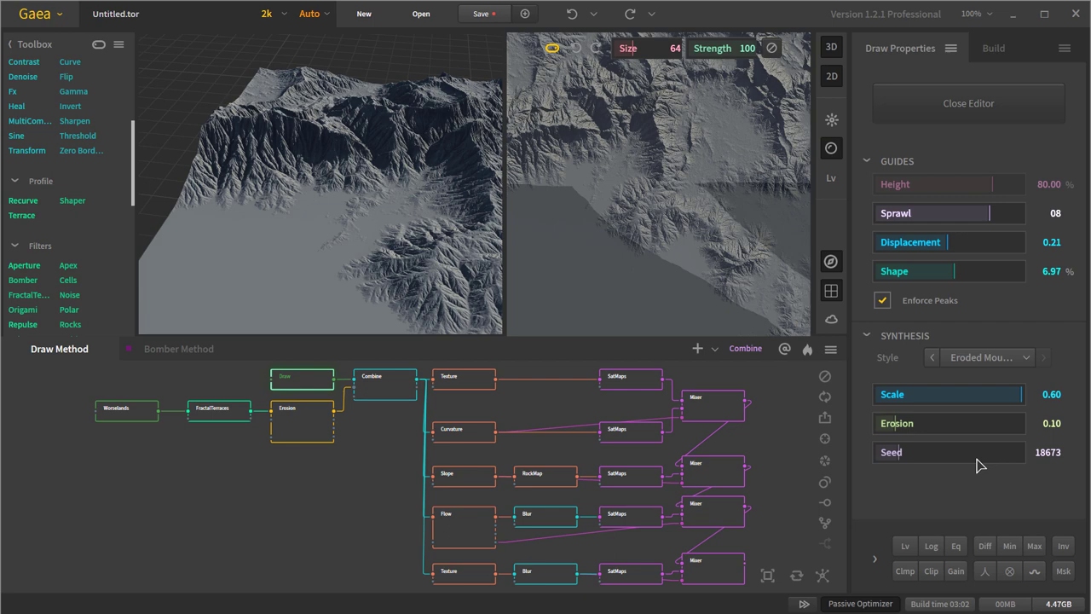
left_click(989, 106)
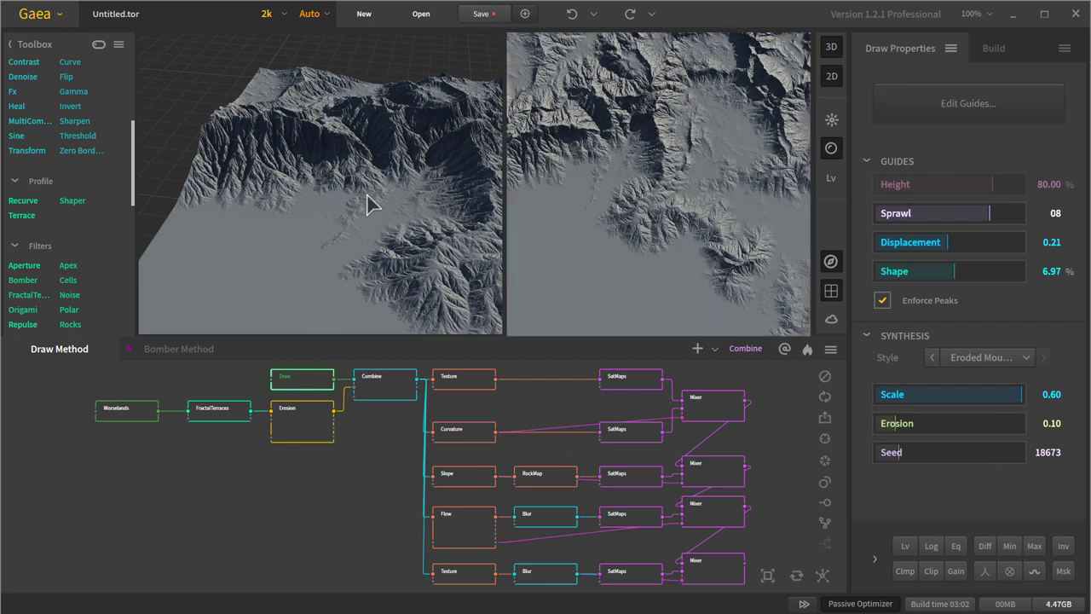
- Examine the Draw node's mountain ranges and flat plains in the 3D preview, up close and from several angles
scroll(381, 189, "up", 3)
middle_click_drag(395, 183, 341, 187)
left_click_drag(341, 187, 267, 192)
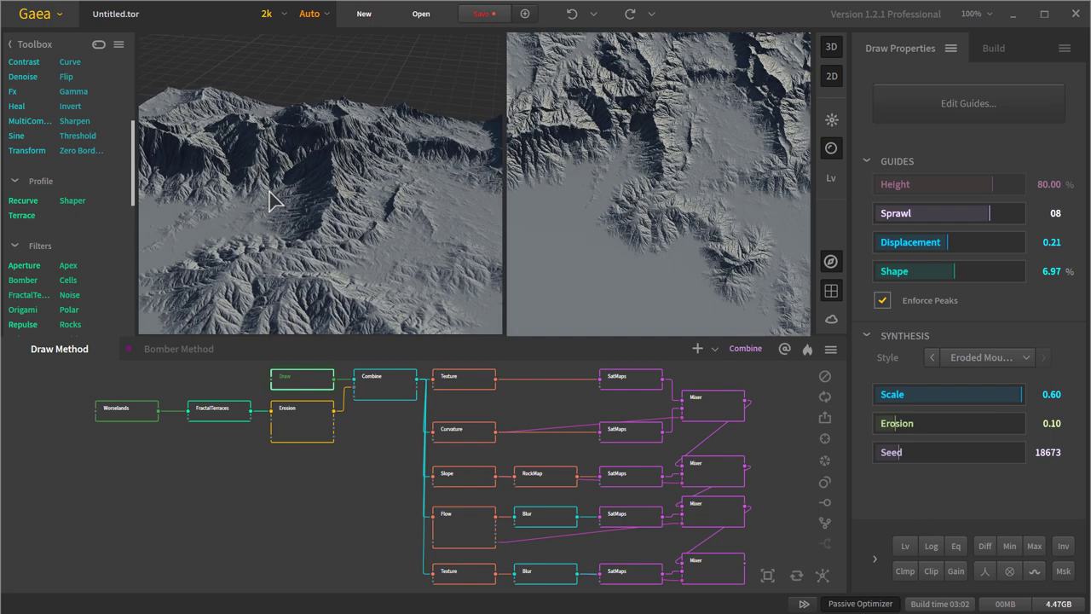
middle_click_drag(357, 195, 334, 183)
left_click_drag(337, 194, 515, 112)
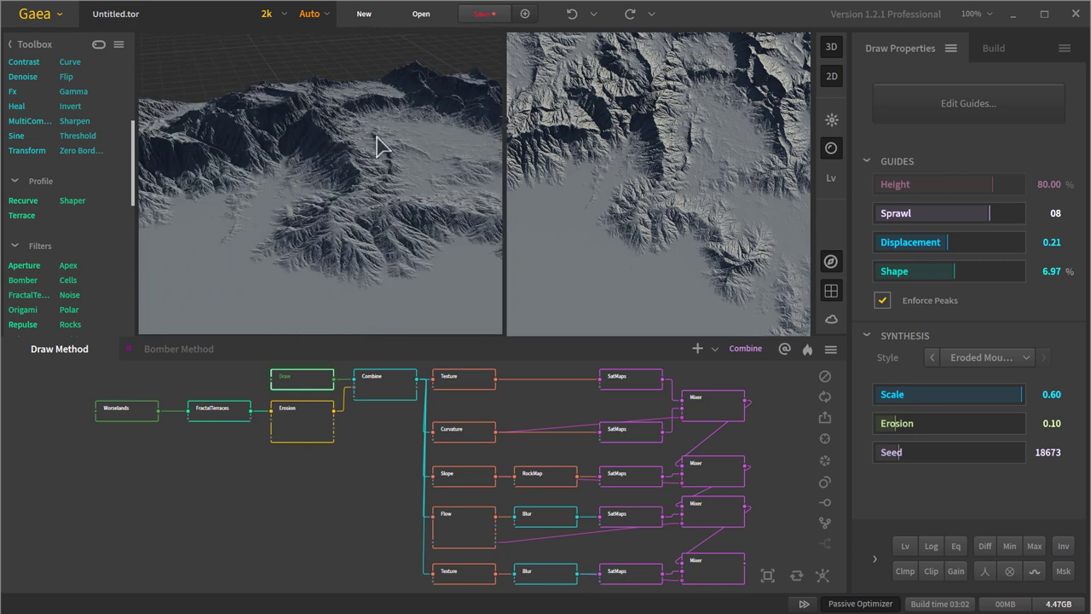
left_click_drag(369, 147, 309, 254)
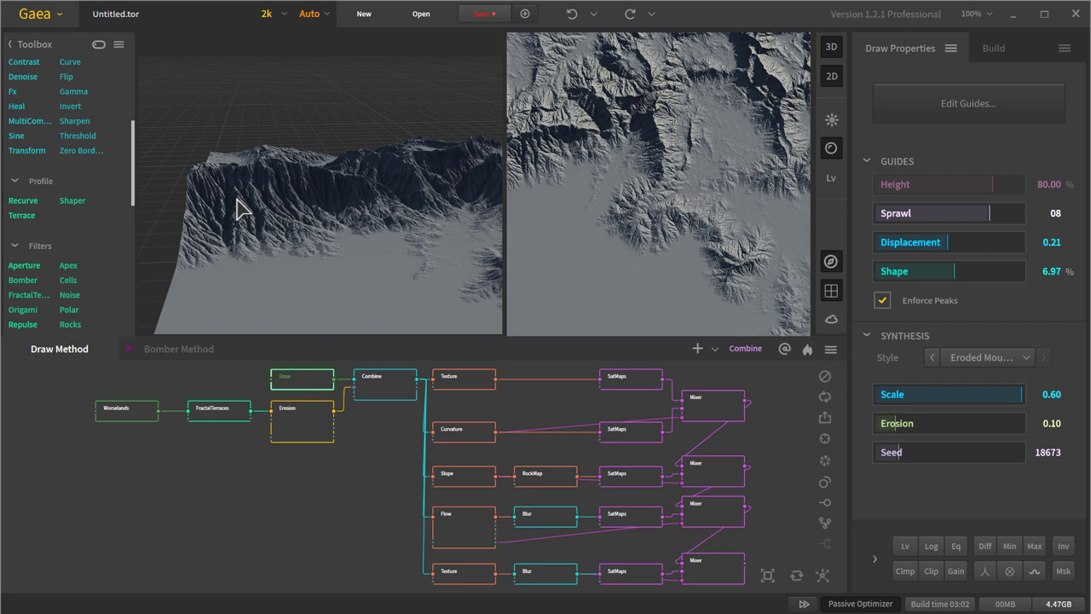
left_click_drag(239, 209, 333, 196)
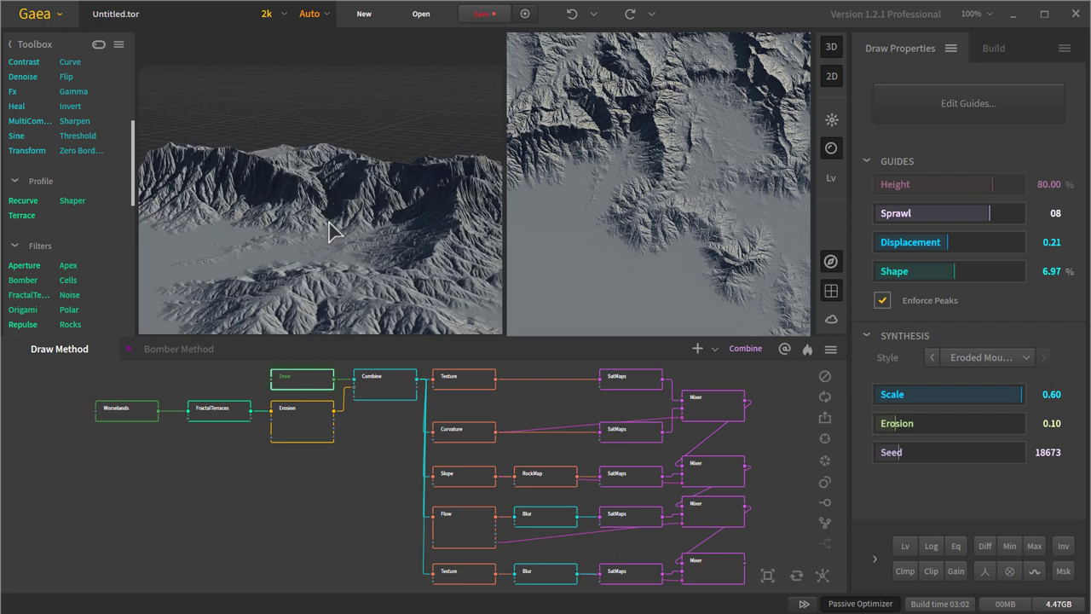
left_click_drag(358, 252, 350, 290)
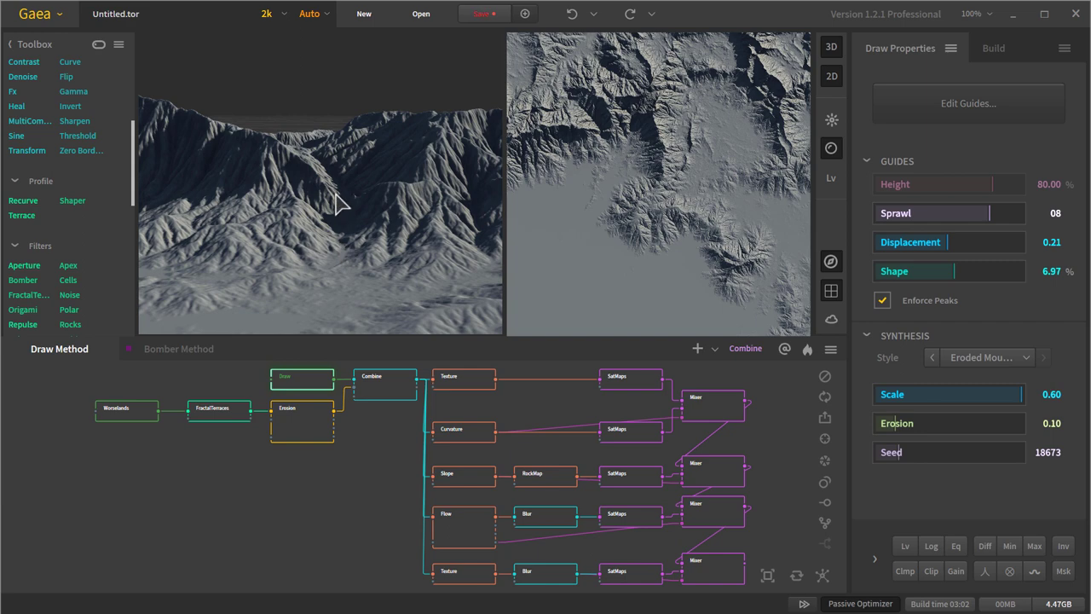
left_click_drag(339, 203, 375, 175)
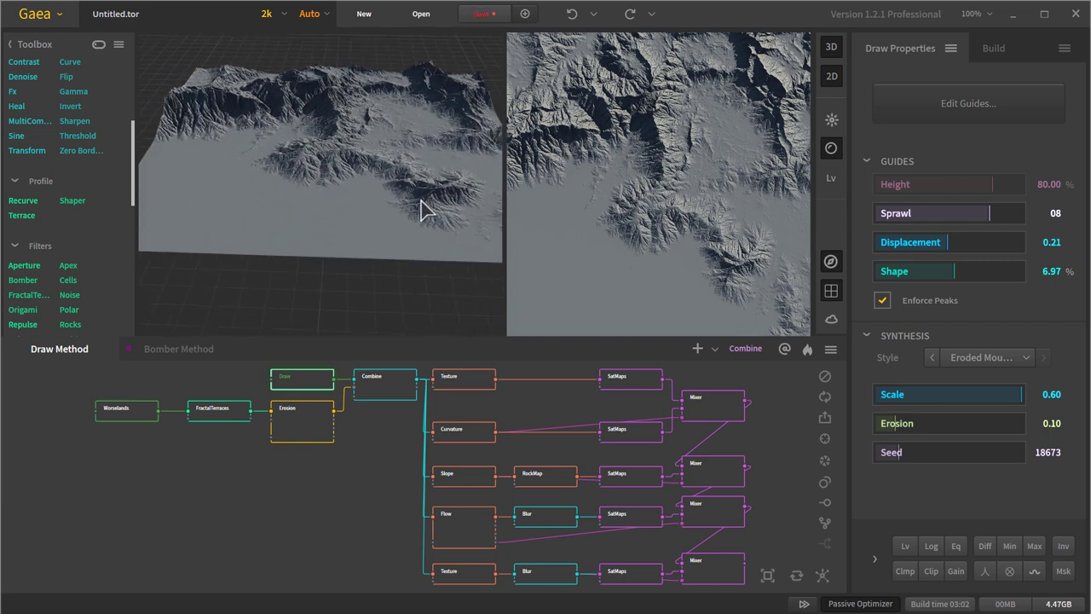
scroll(438, 212, "up", 5)
left_click_drag(410, 224, 266, 207)
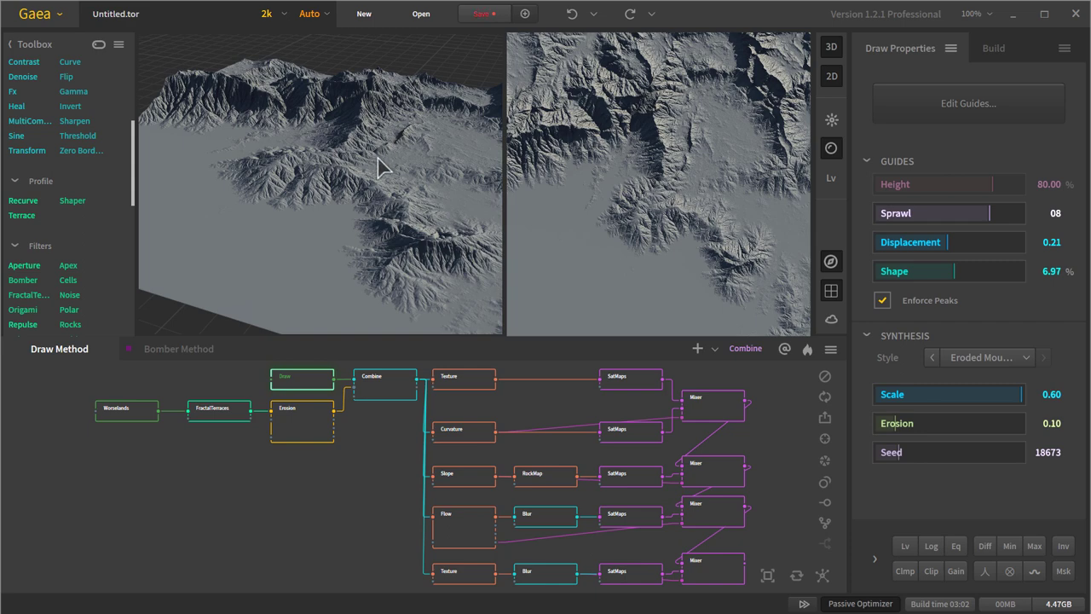
left_click_drag(358, 174, 376, 194)
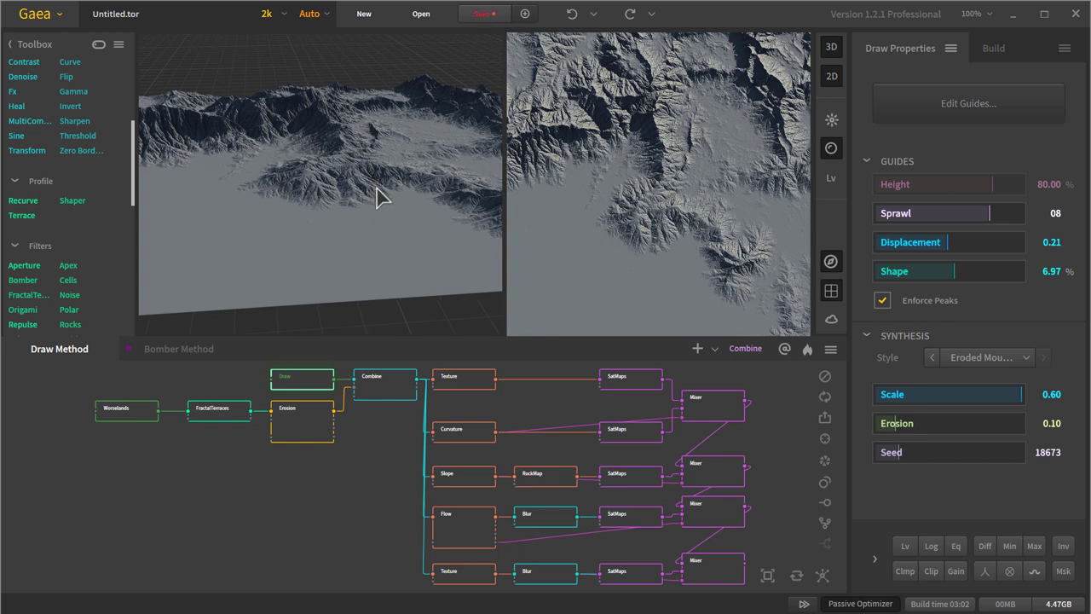
- Preview the terrain produced by the FractalTerraces node and the Erosion node
left_click_drag(383, 271, 375, 275)
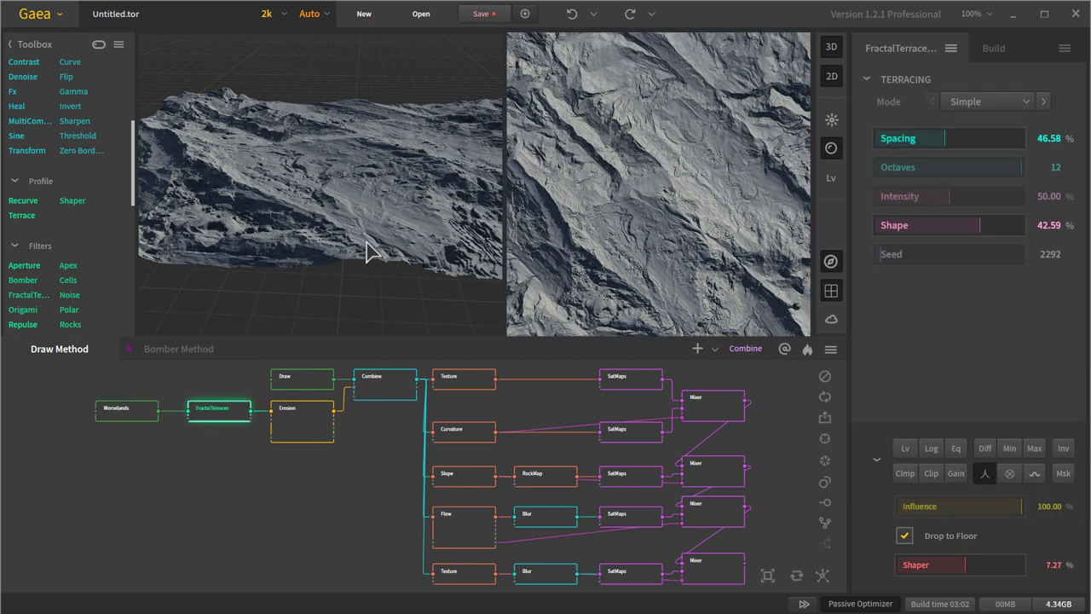
left_click_drag(434, 194, 314, 423)
left_click(305, 434)
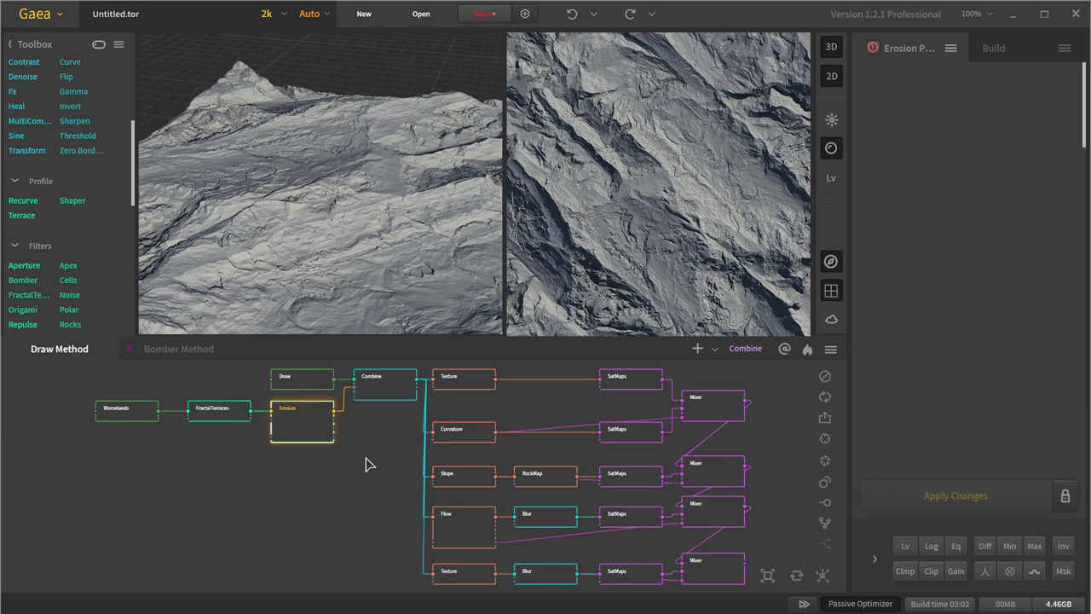
- Preview the Combine node and examine how the drawn mountains blend with the eroded base terrain from several angles
left_click(389, 385)
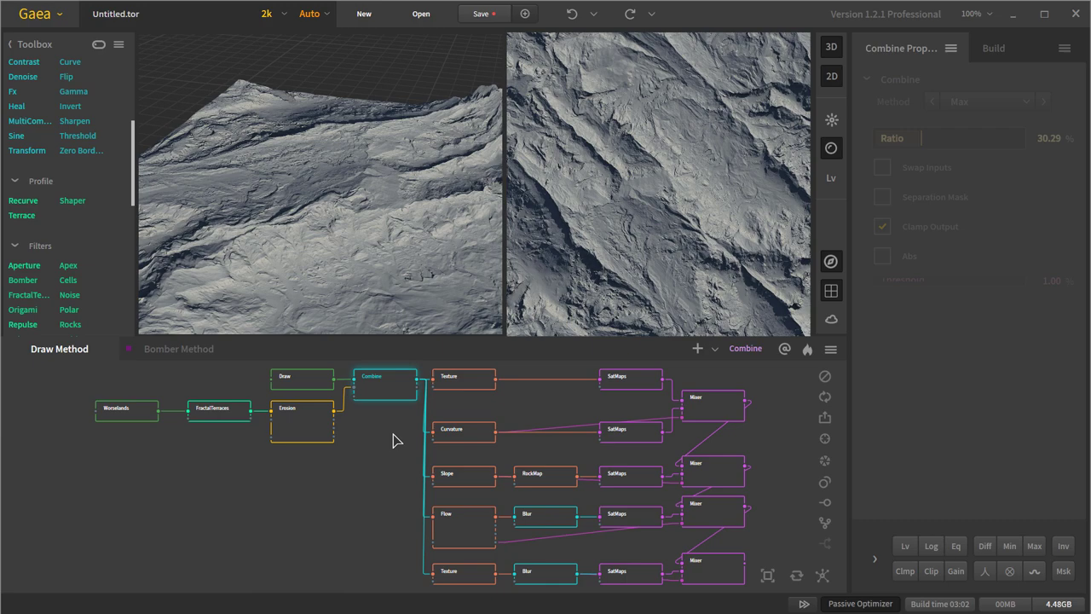
left_click_drag(336, 176, 415, 182)
left_click_drag(361, 281, 266, 117)
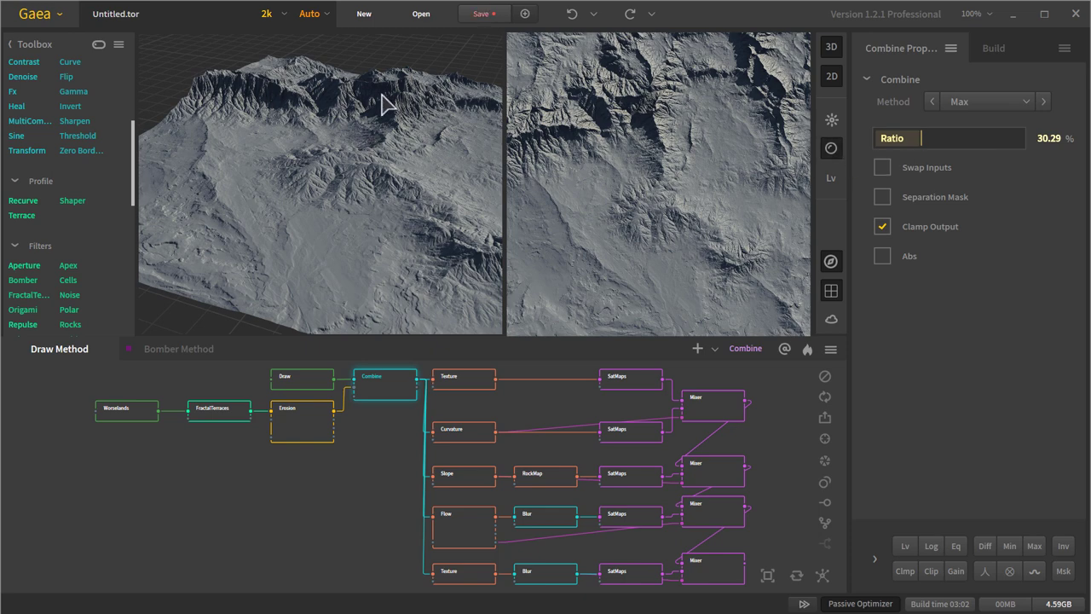
mouse_move(367, 170)
left_mouse_down()
mouse_move(381, 185)
mouse_move(372, 209)
mouse_move(355, 198)
mouse_move(380, 209)
mouse_move(368, 183)
left_mouse_up()
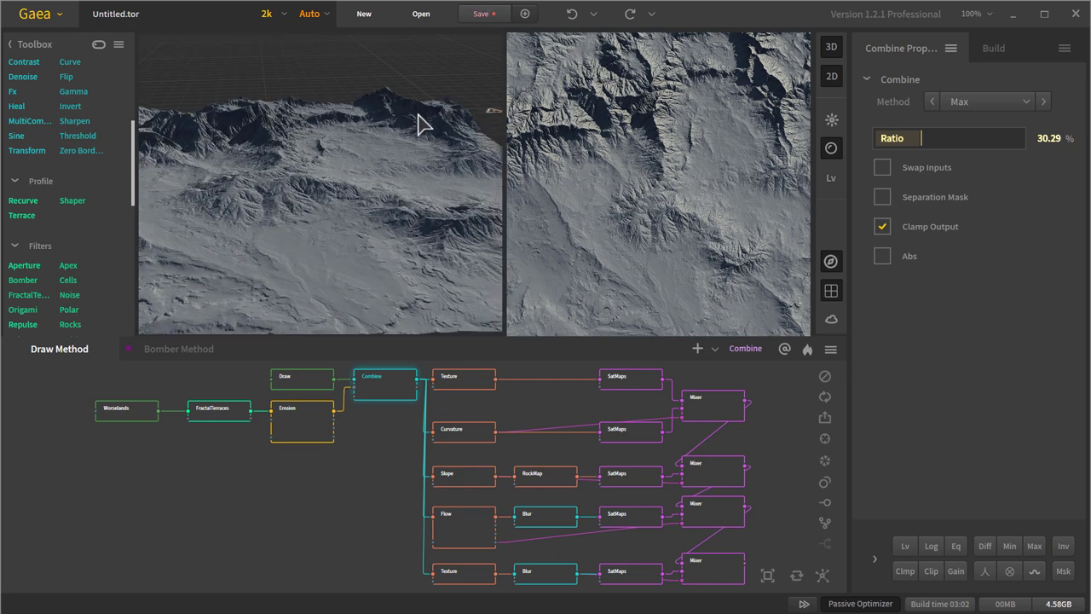
mouse_move(429, 126)
left_mouse_down()
mouse_move(366, 164)
mouse_move(375, 171)
mouse_move(300, 230)
left_mouse_up()
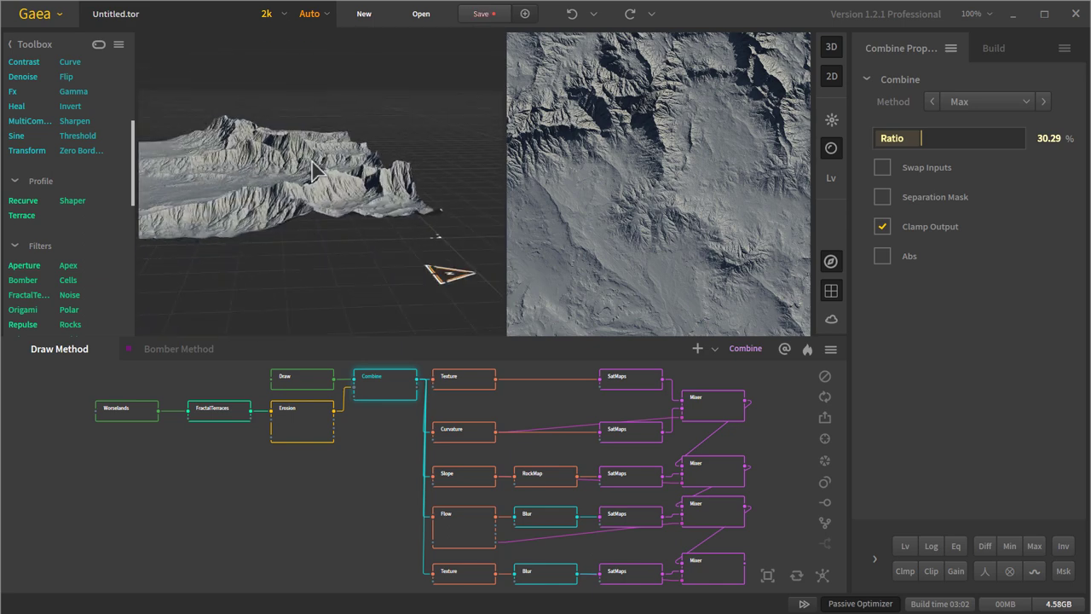
left_click_drag(313, 169, 419, 241)
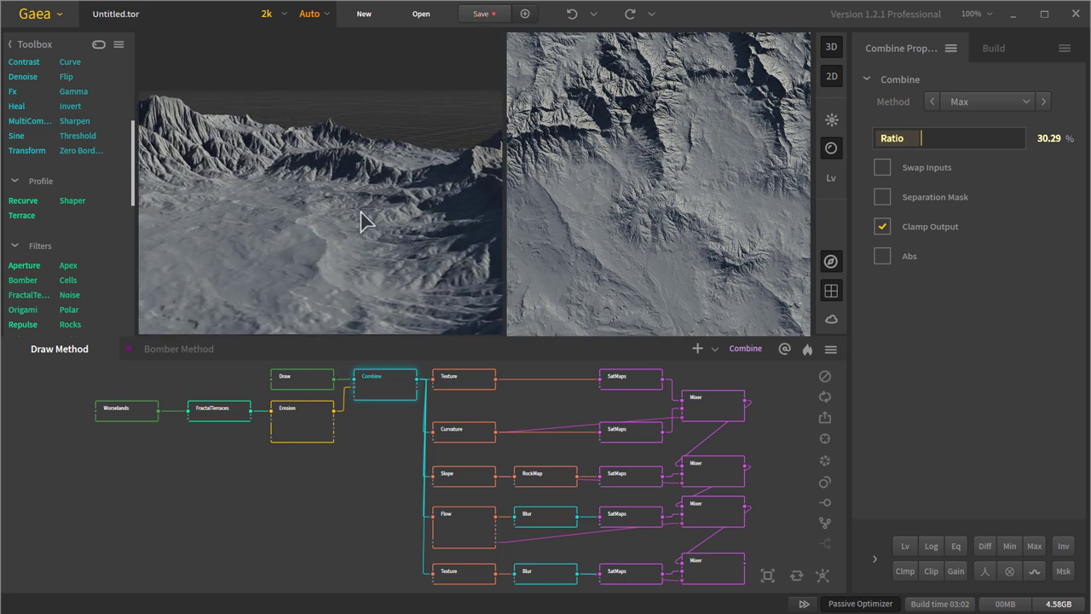
left_click_drag(365, 214, 423, 275)
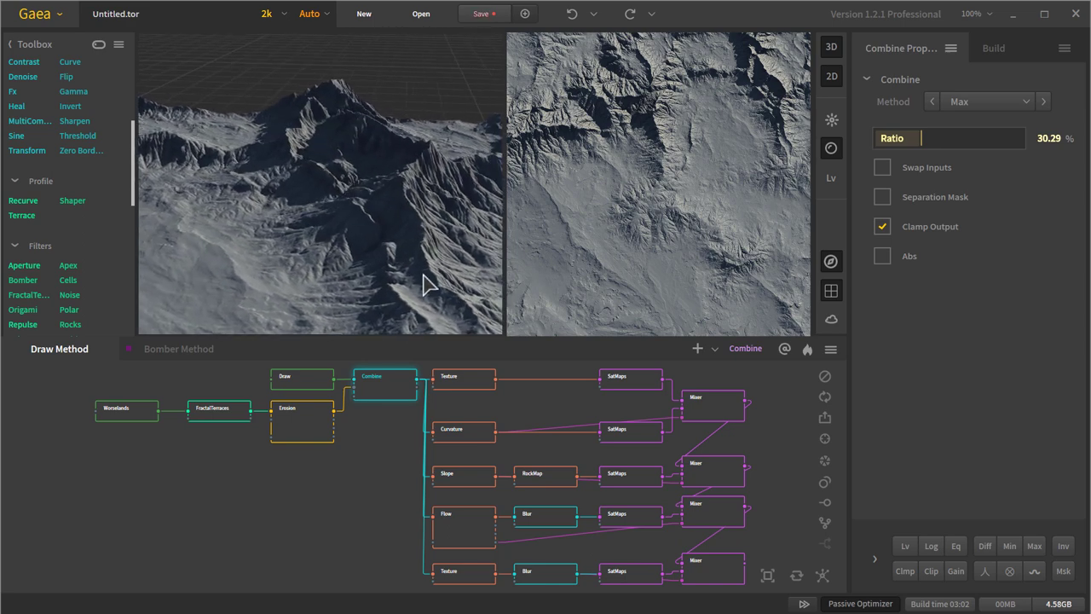
left_click_drag(342, 189, 317, 251)
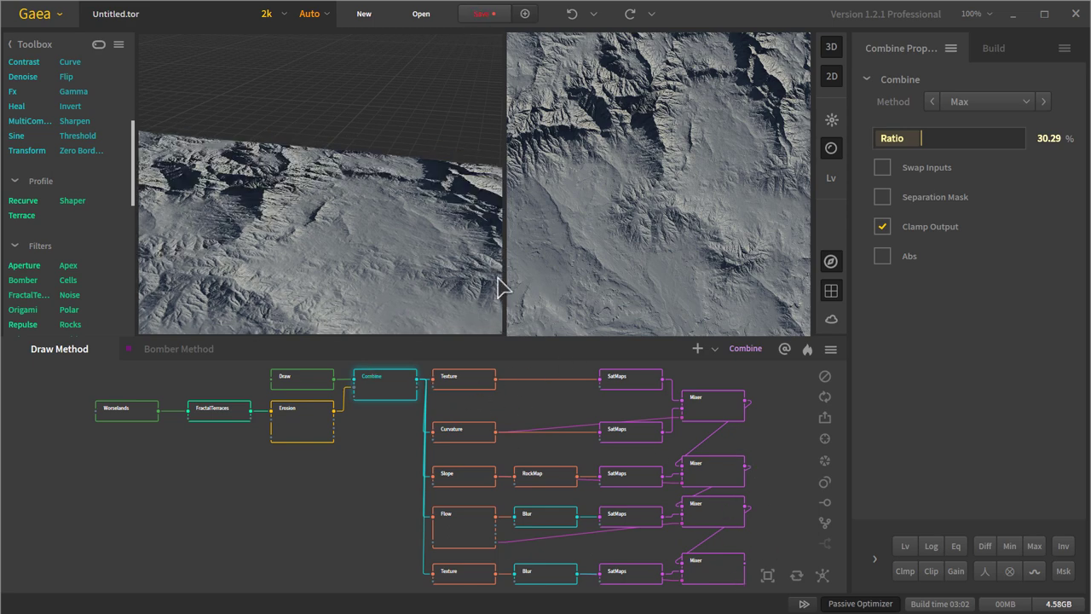
- Preview the colour output of the last Mixer node on the 3D terrain
left_click(713, 568)
left_click_drag(285, 217, 422, 226)
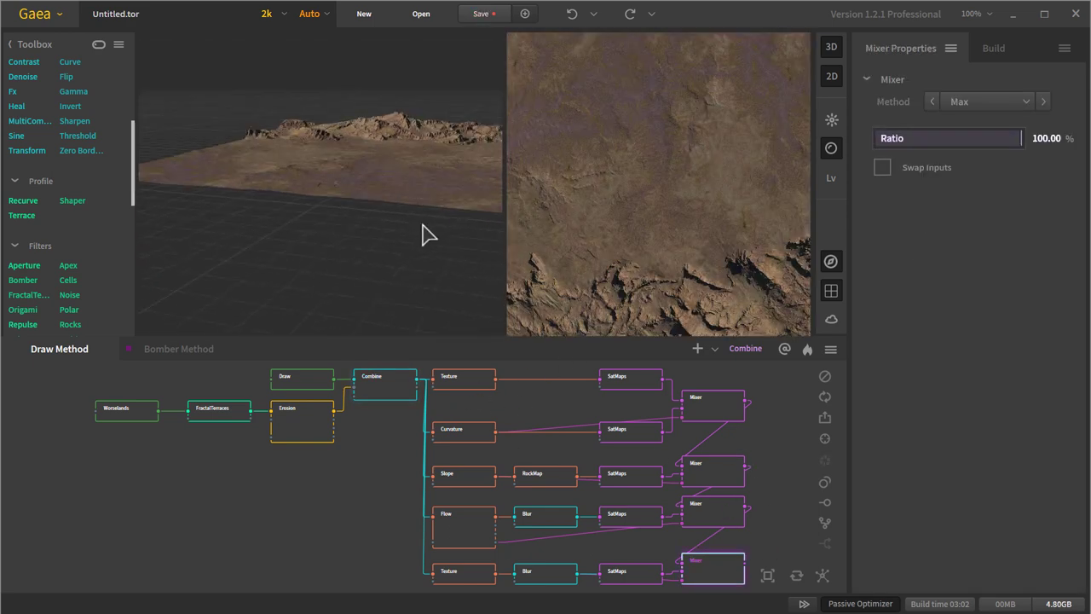
middle_click_drag(422, 226, 368, 285)
left_click_drag(369, 284, 341, 198)
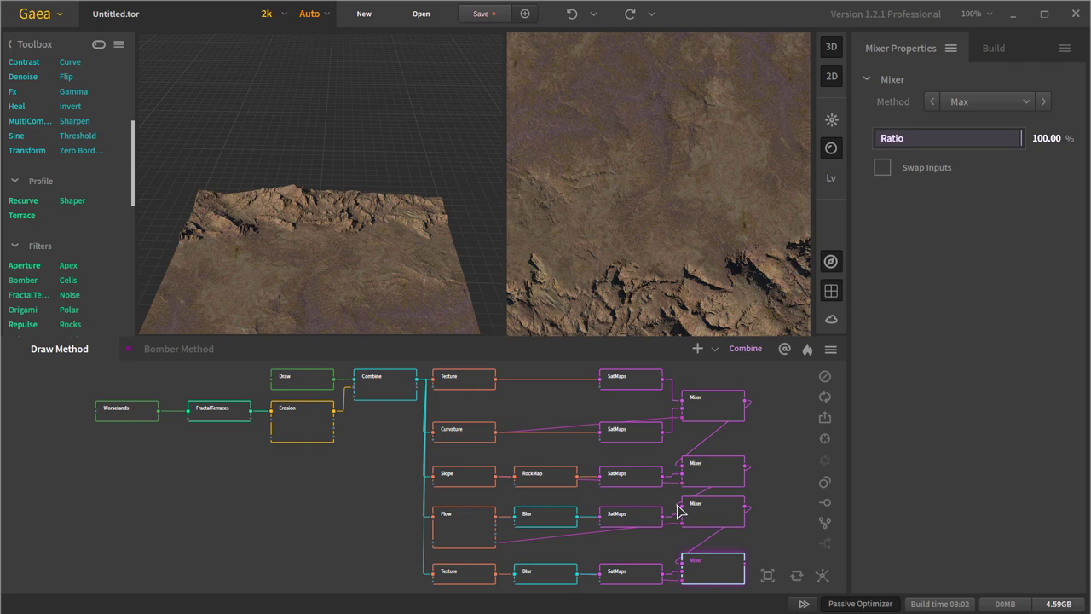
- Pin the Combine node as the underlay for the Draw Method graph
left_click(383, 385)
right_click(383, 382)
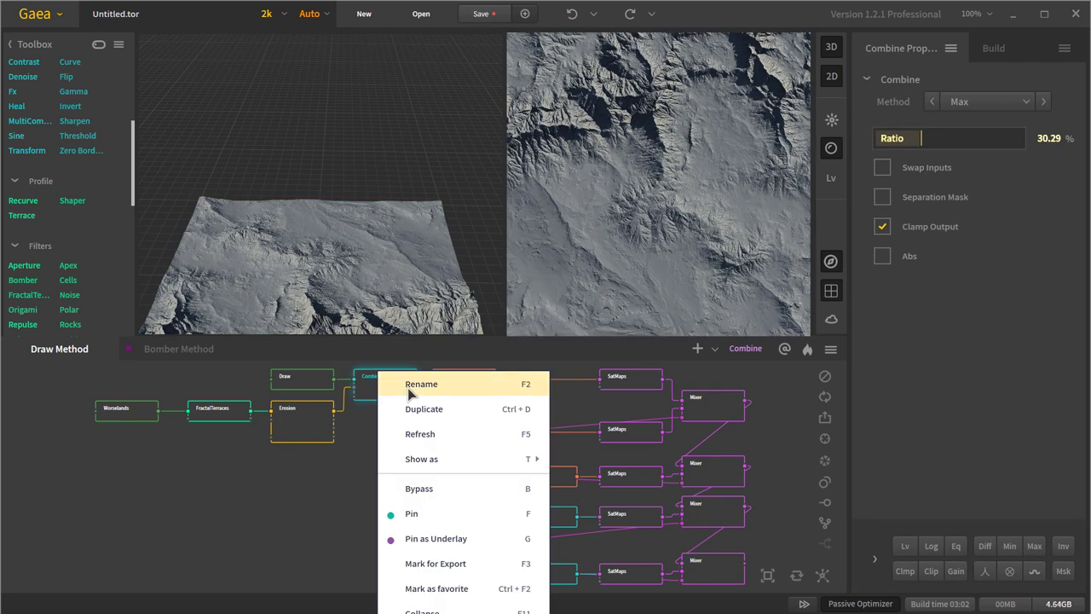
left_click(459, 539)
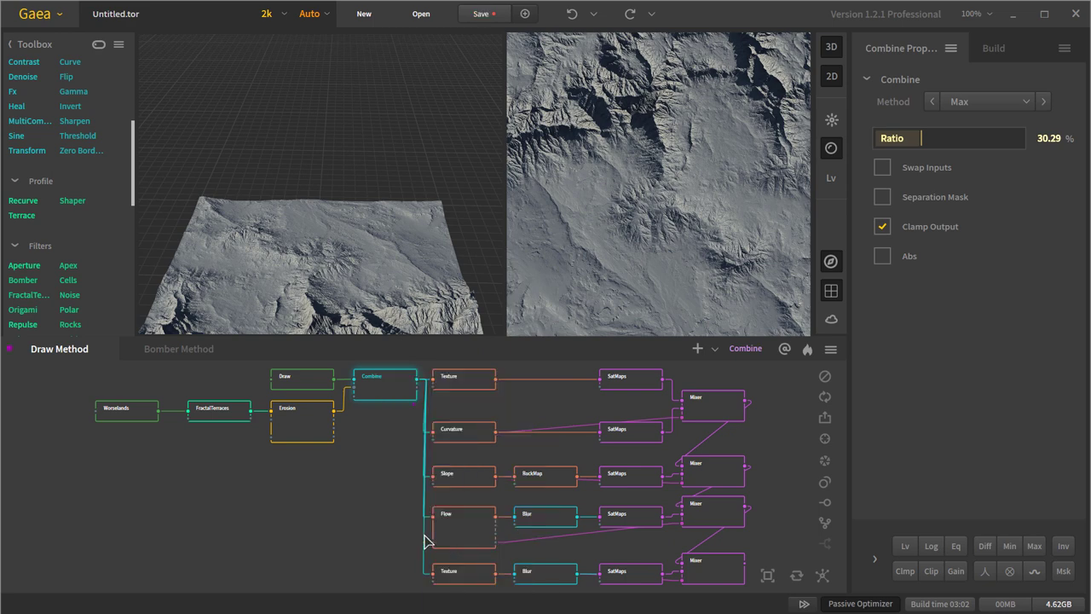
- Preview the last Mixer node over the pinned underlay and examine the coloured mountains and valleys from close and far
left_click(729, 576)
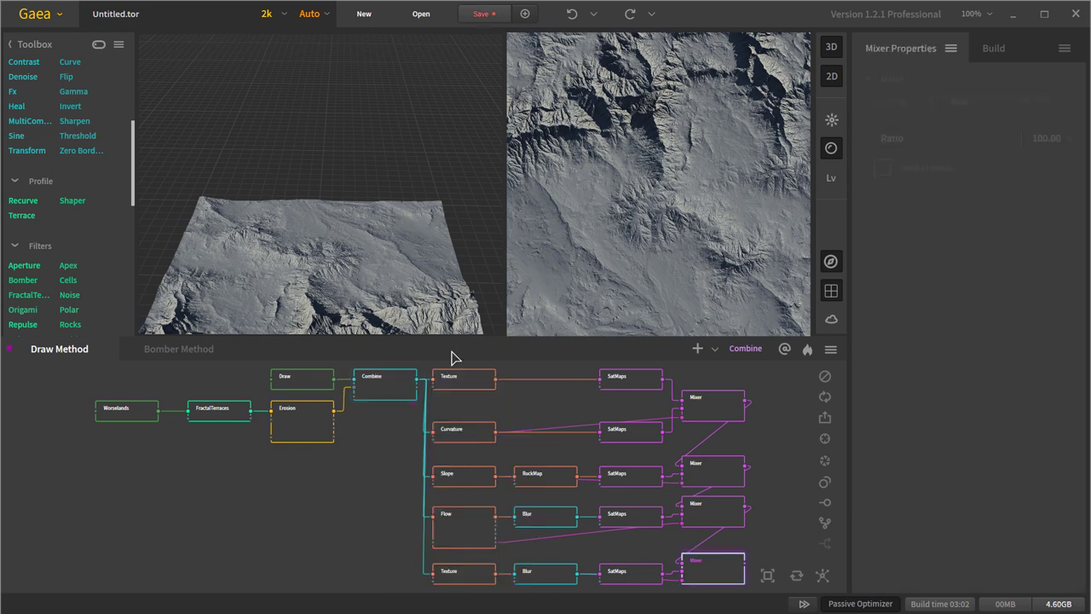
left_click_drag(361, 218, 407, 268)
middle_click_drag(406, 268, 426, 177)
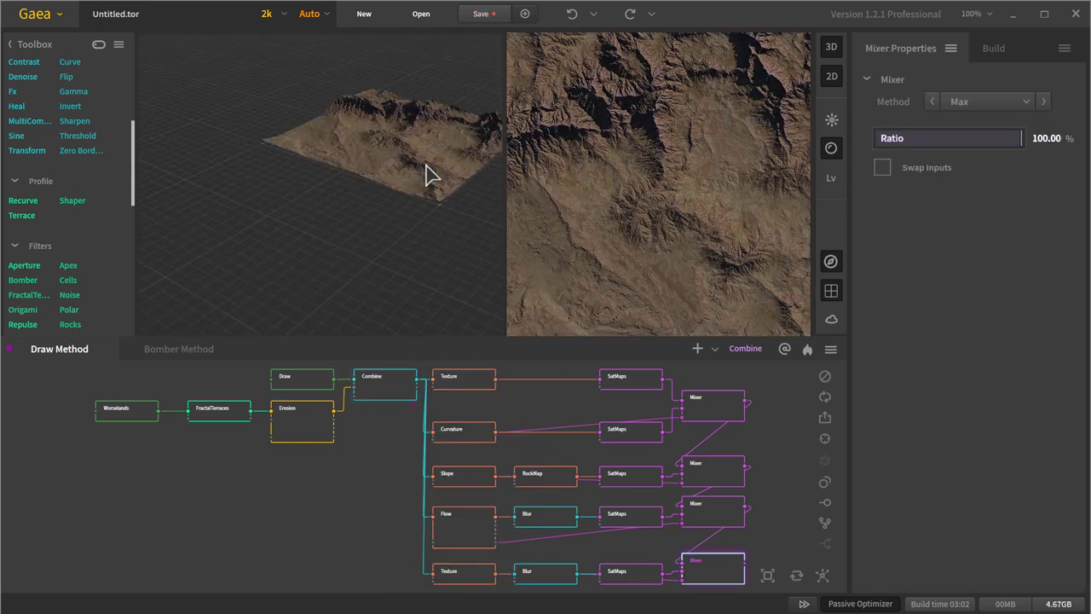
middle_click_drag(391, 110, 364, 175)
scroll(363, 175, "up", 5)
left_click_drag(364, 185, 298, 205)
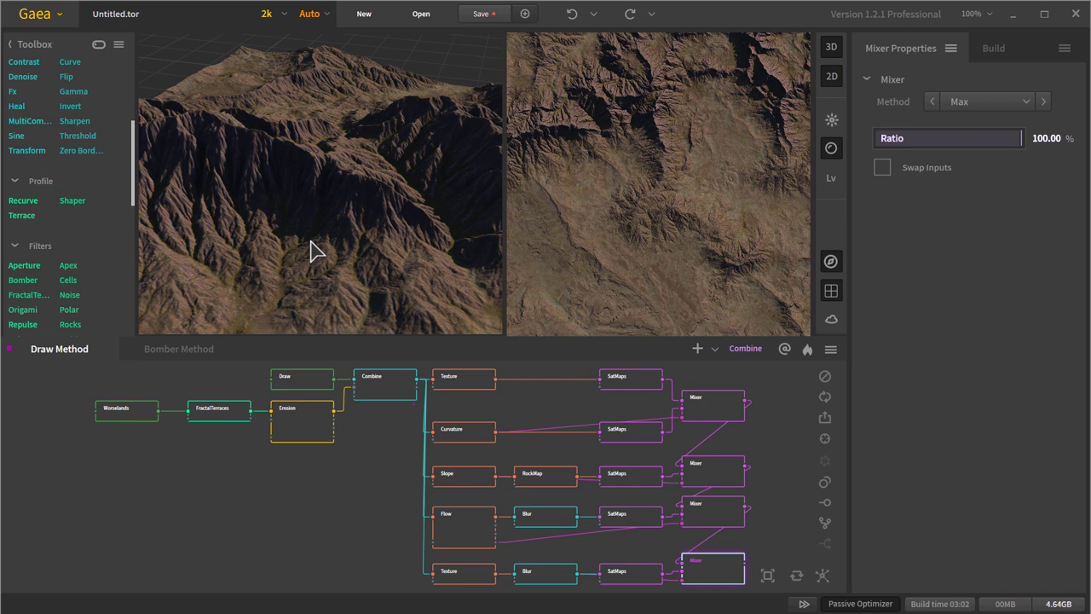
scroll(313, 275, "up", 5)
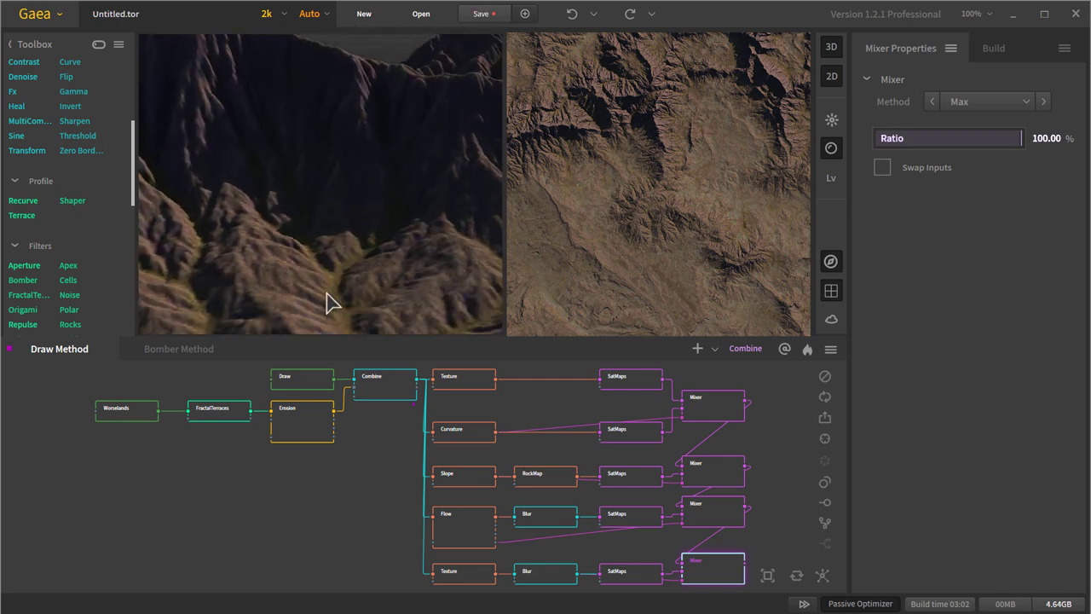
scroll(336, 261, "down", 6)
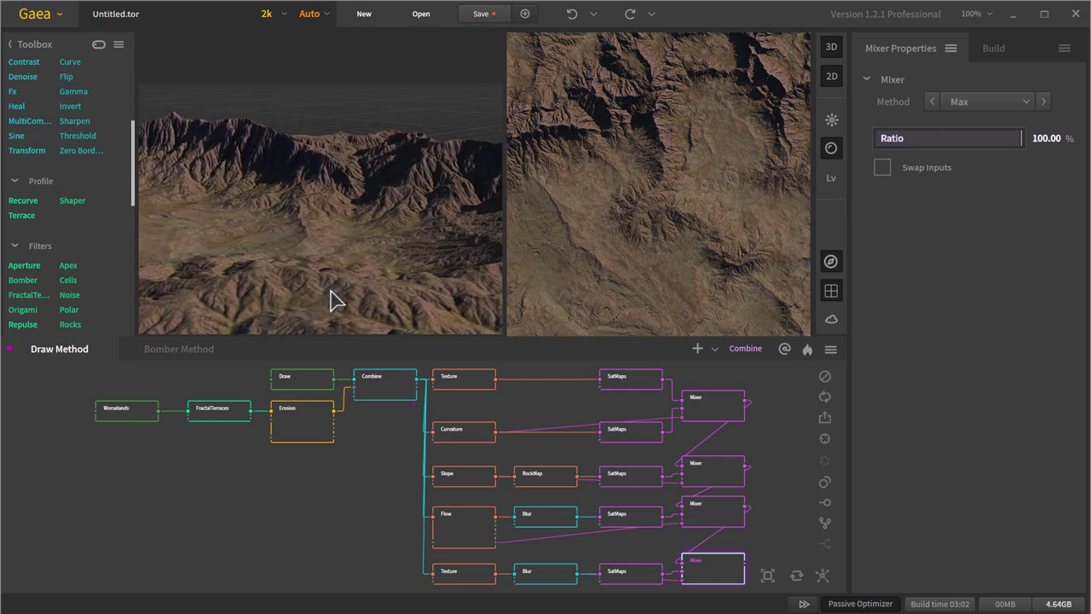
scroll(330, 217, "up", 3)
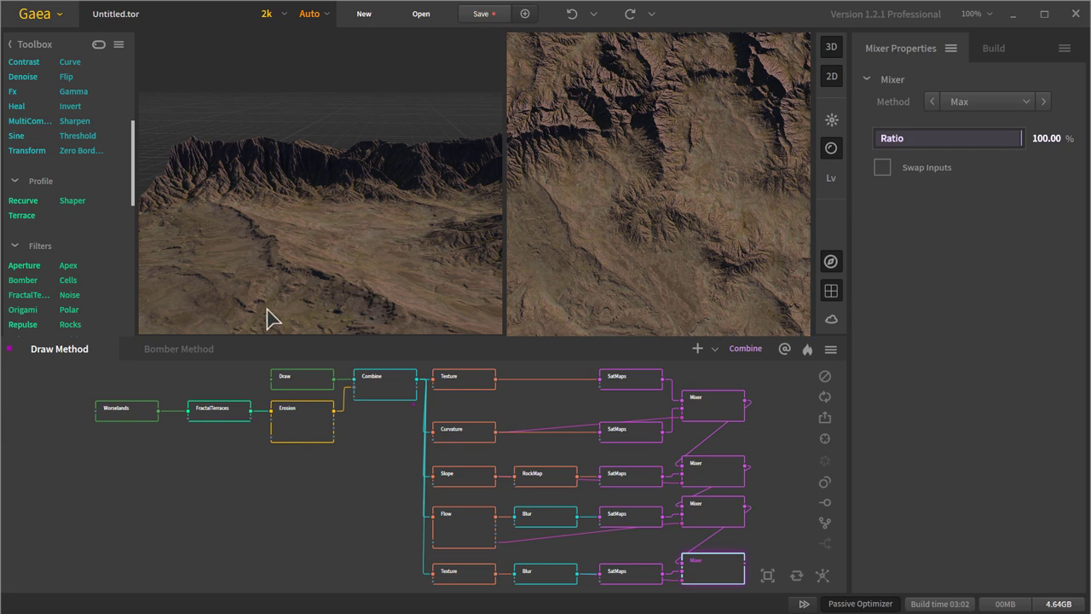
left_click_drag(410, 254, 252, 181)
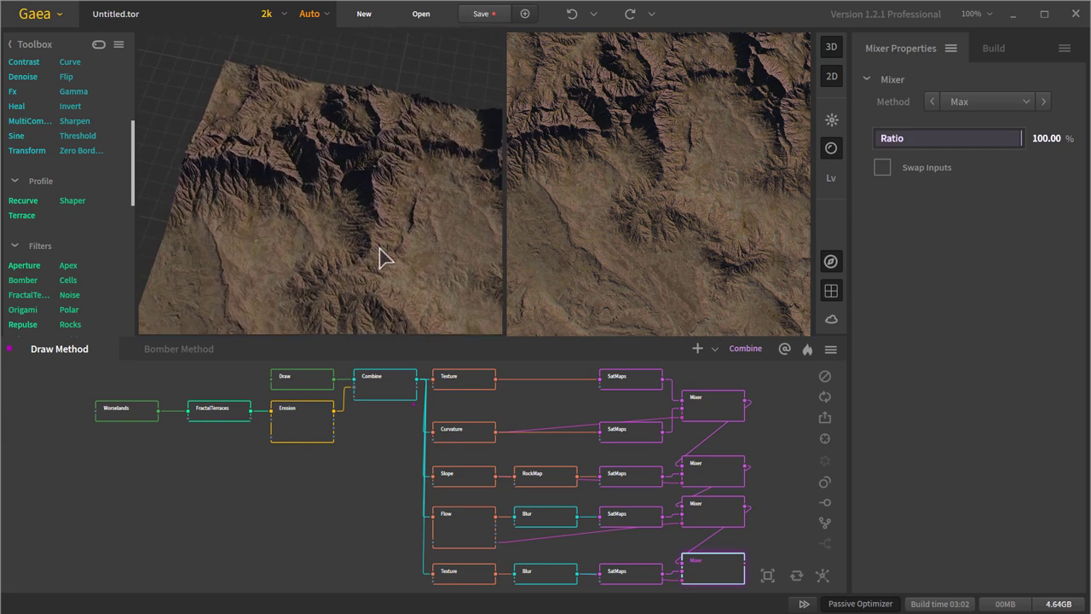
left_click_drag(379, 250, 366, 224)
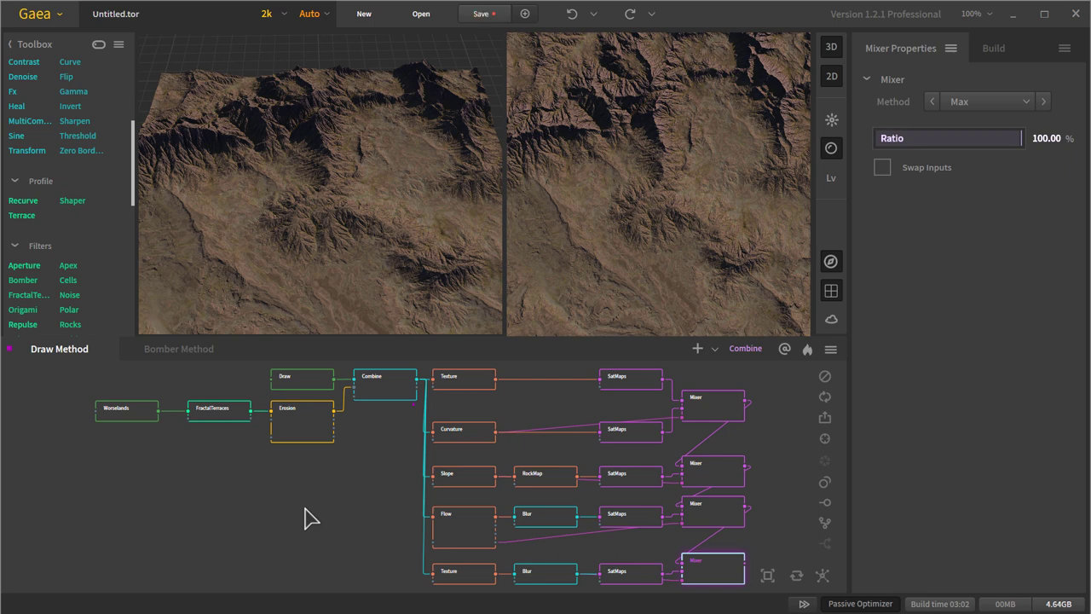
- Switch to the Bomber Method graph and preview the topmost Mountain node feeding the Bomber node
left_click(181, 349)
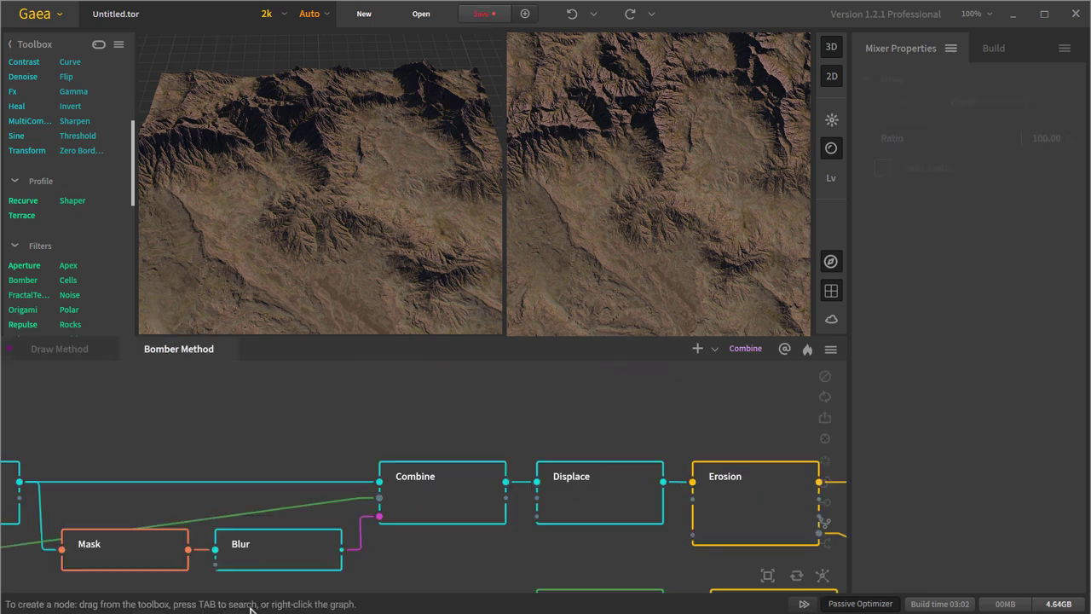
left_click_drag(209, 415, 736, 353)
scroll(332, 424, "down", 1)
left_click_drag(332, 424, 678, 380)
left_click(421, 387)
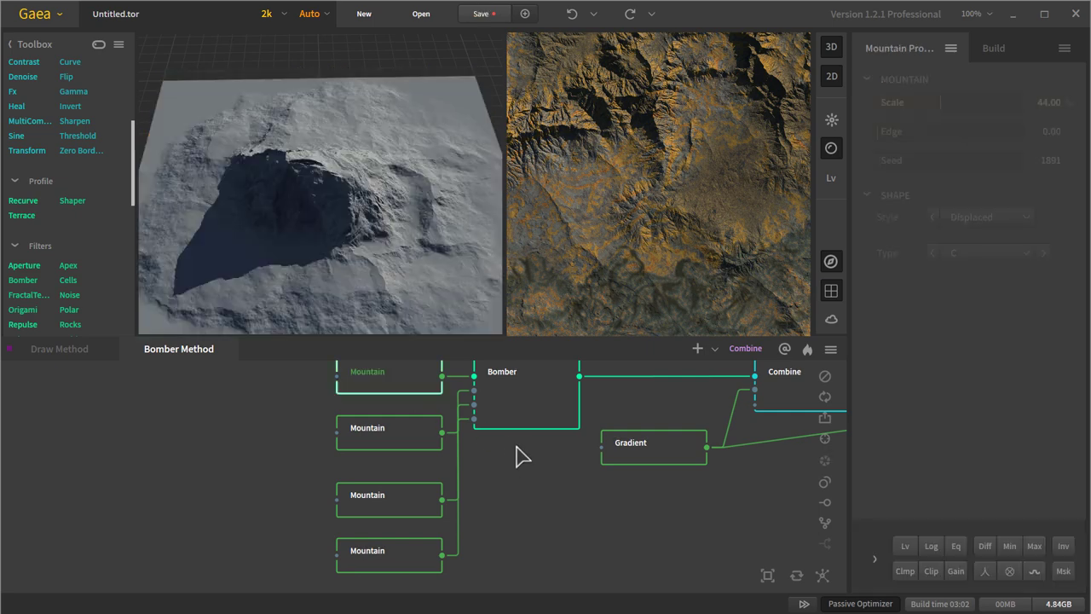
- Preview the Bomber node's terrain and inspect the scattered mountains from a lower angle
mouse_move(523, 430)
left_mouse_down()
mouse_move(532, 444)
mouse_move(537, 413)
left_mouse_up()
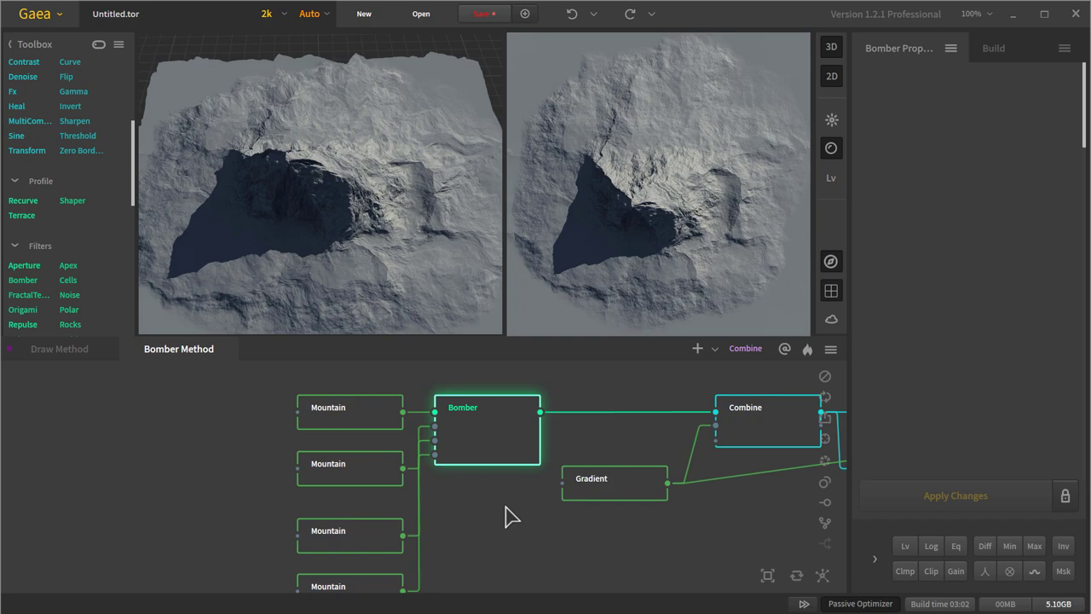
mouse_move(335, 165)
left_mouse_down()
mouse_move(336, 231)
mouse_move(312, 141)
mouse_move(328, 169)
left_mouse_up()
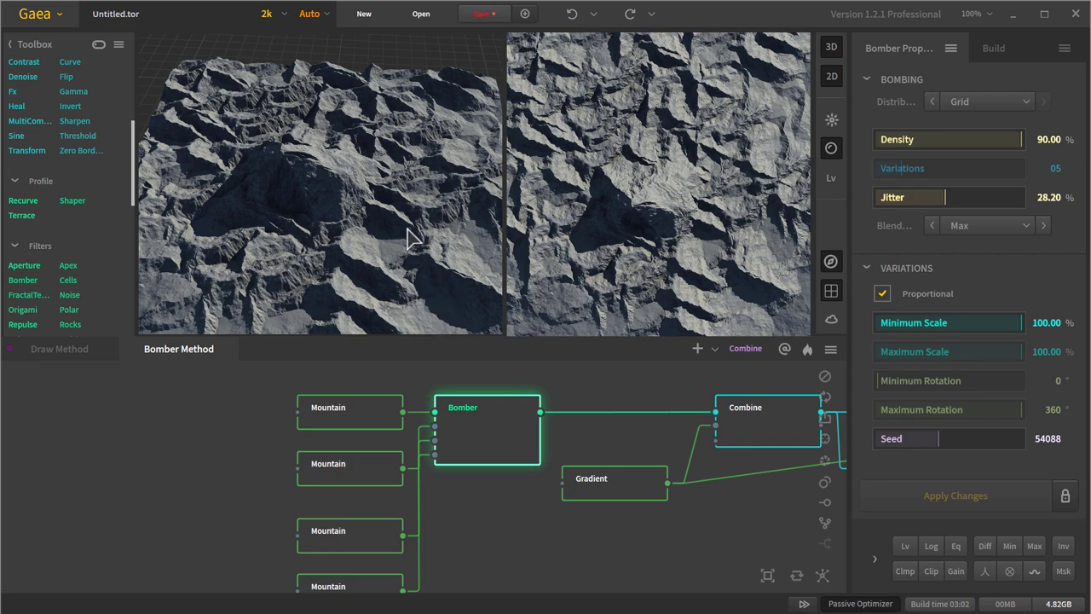
left_click_drag(408, 239, 266, 148)
- Preview the Gradient node and the first Combine node that subtracts it from the Bomber output
middle_click_drag(613, 522, 443, 523)
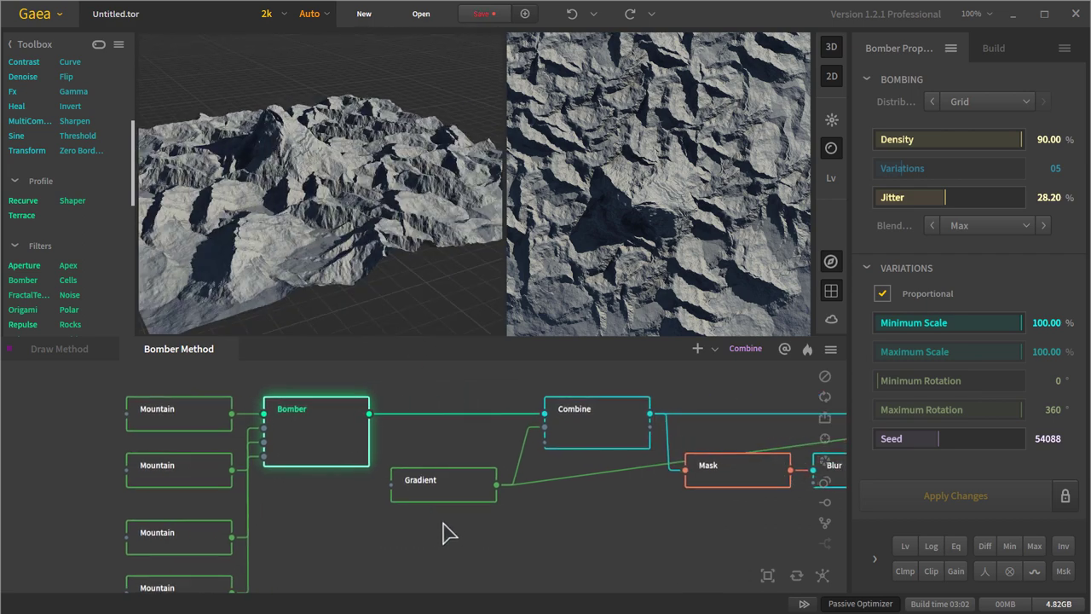
left_click(445, 500)
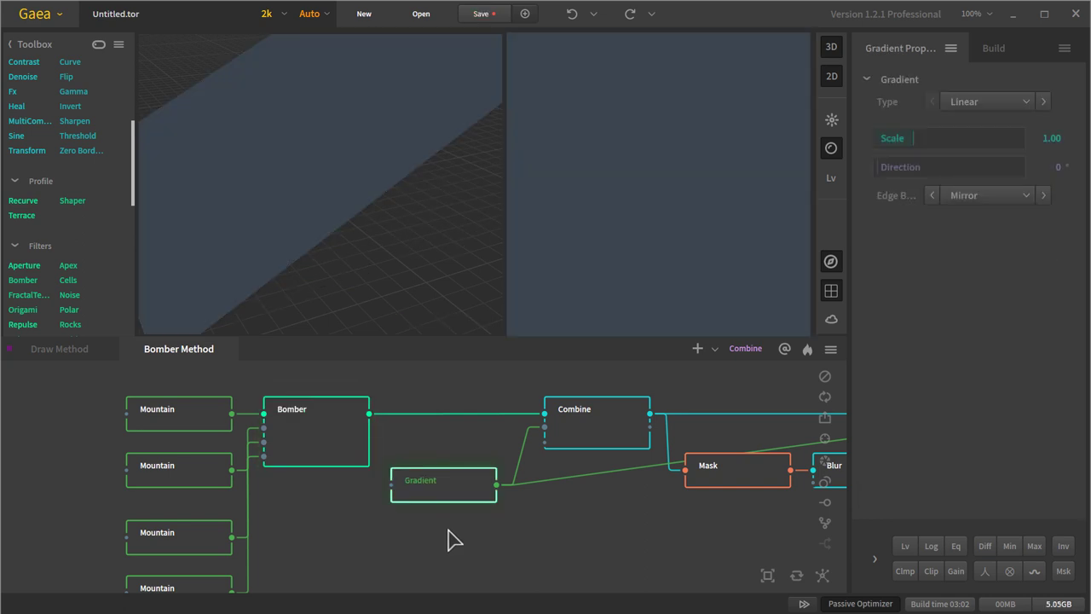
left_click(614, 439)
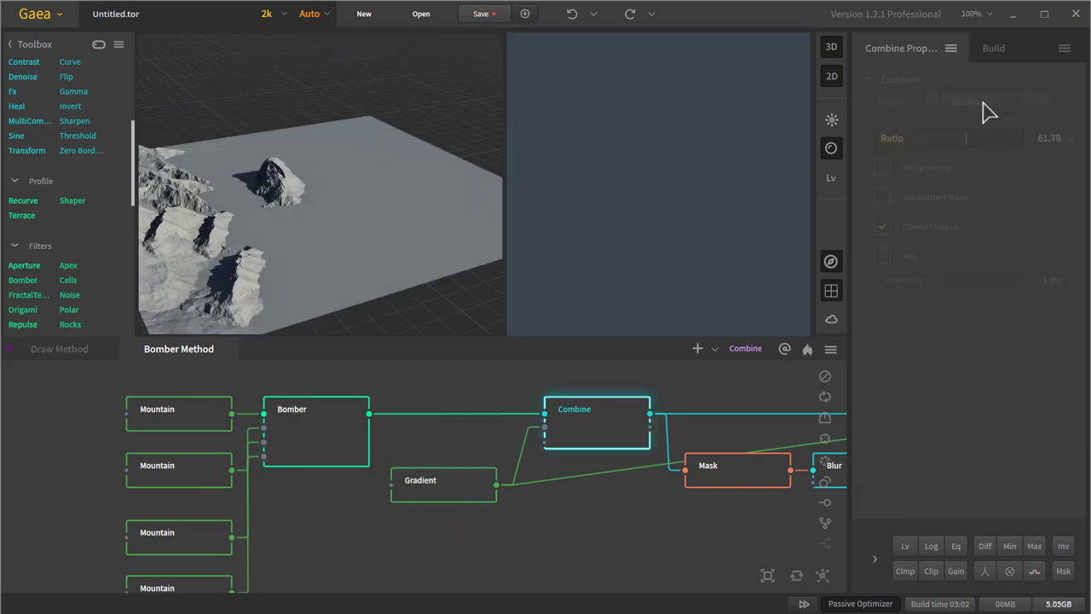
left_click_drag(388, 220, 307, 194)
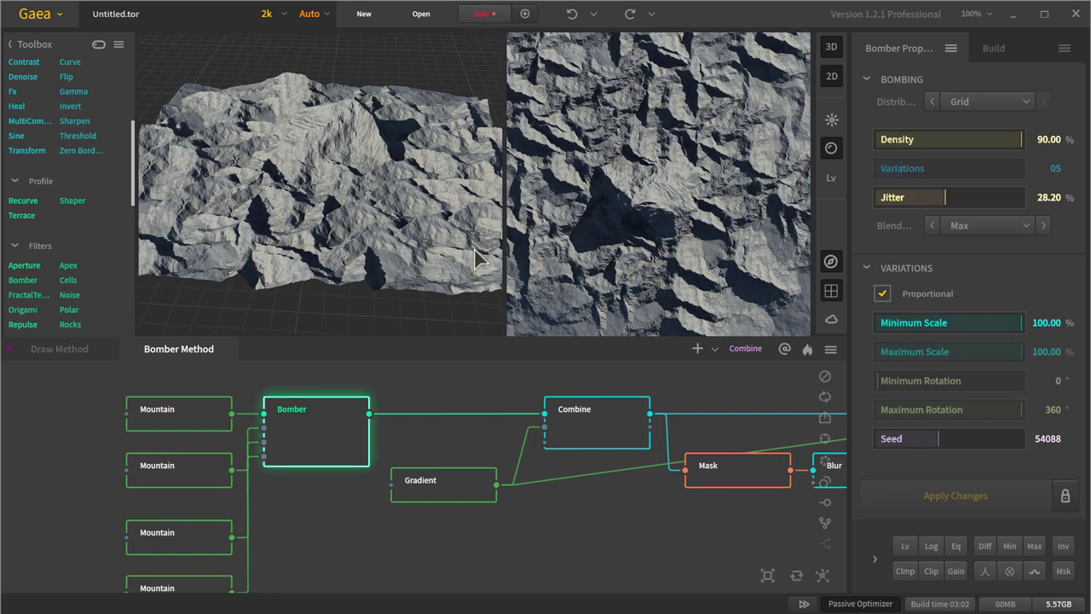
- Compare the full Bomber terrain with the output of the first Combine node
left_click_drag(478, 260, 385, 205)
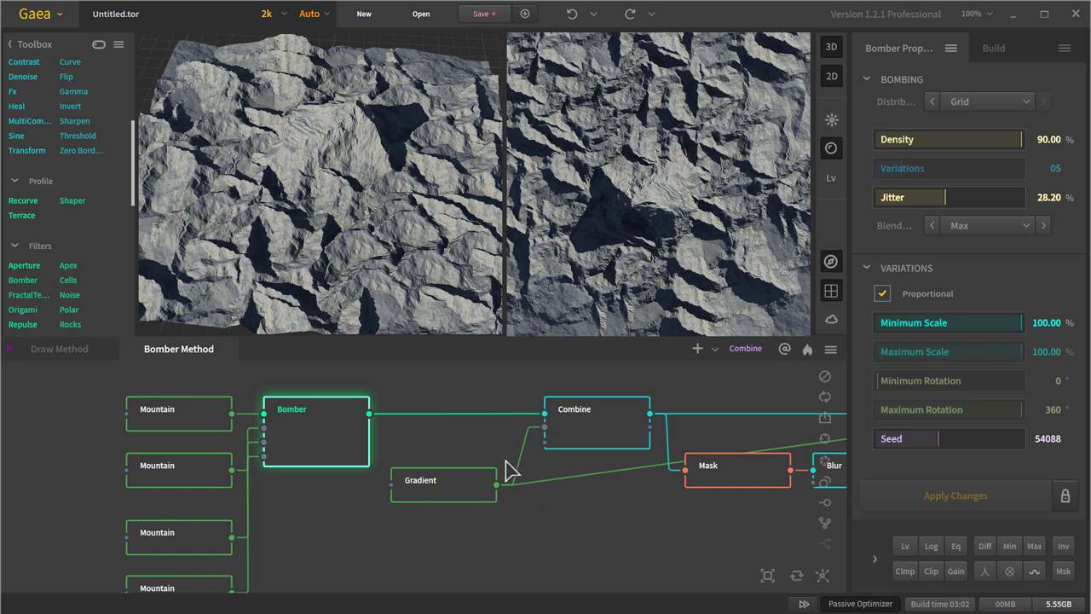
left_click(550, 431)
middle_click_drag(661, 471, 390, 463)
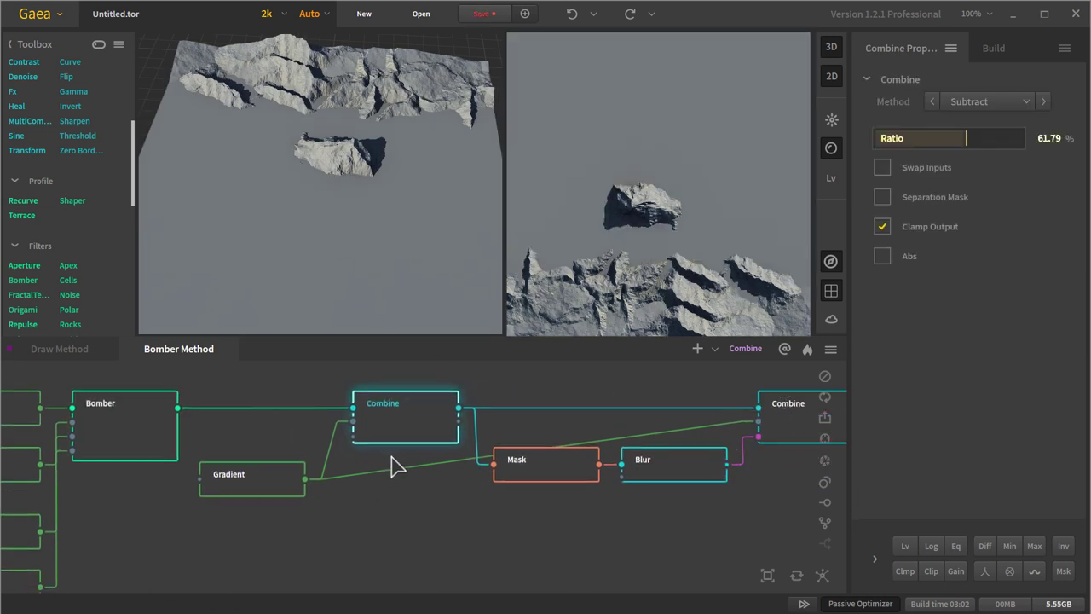
- Preview the Mask, its Blur and the second Combine node that uses them to remove the isolated mountain
left_click(463, 474)
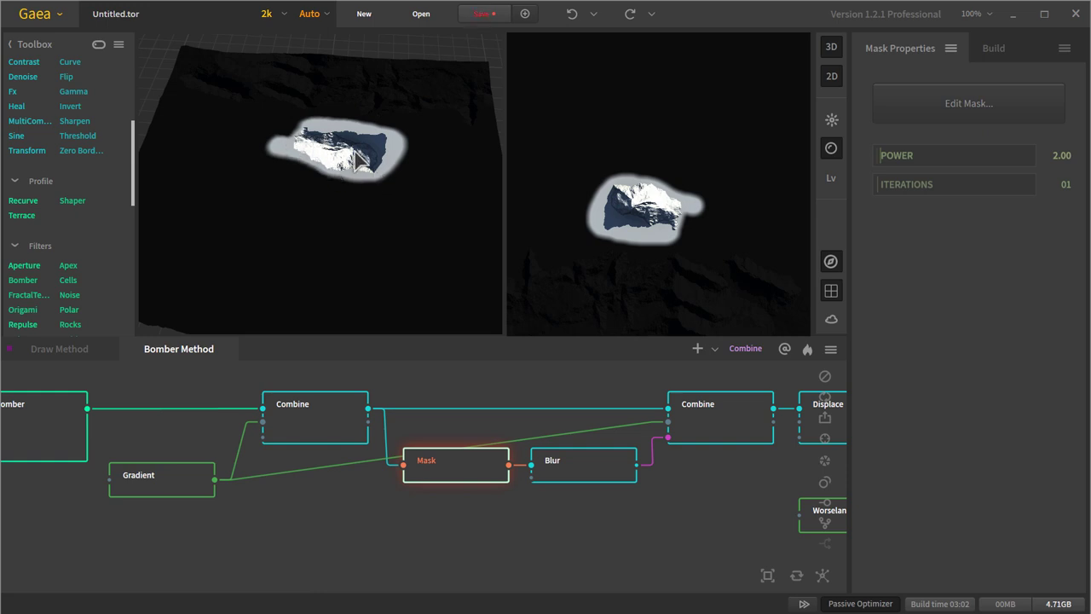
left_click(580, 474)
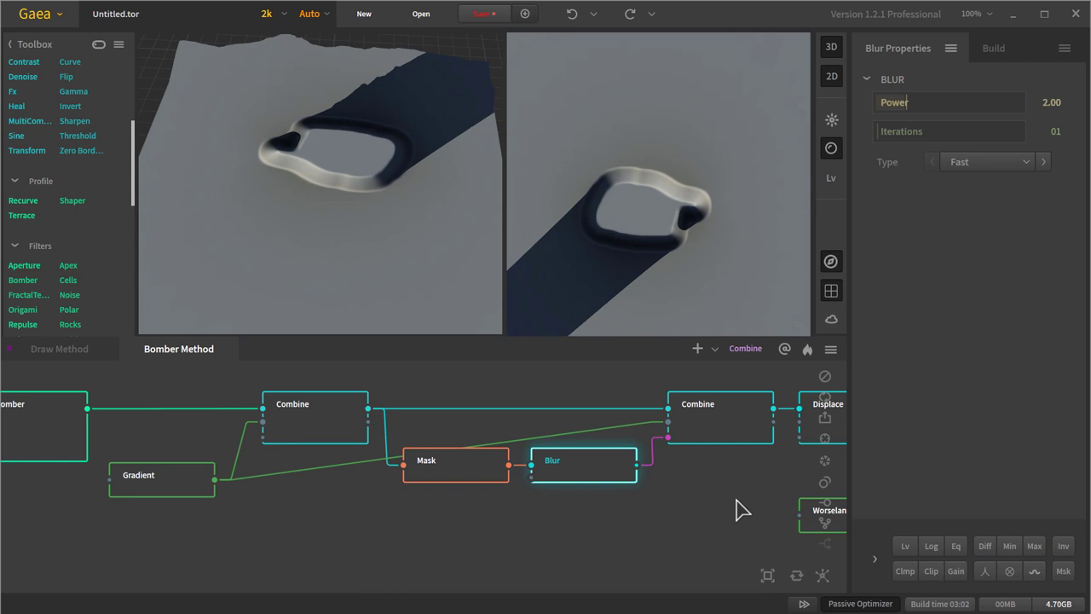
left_click(692, 426)
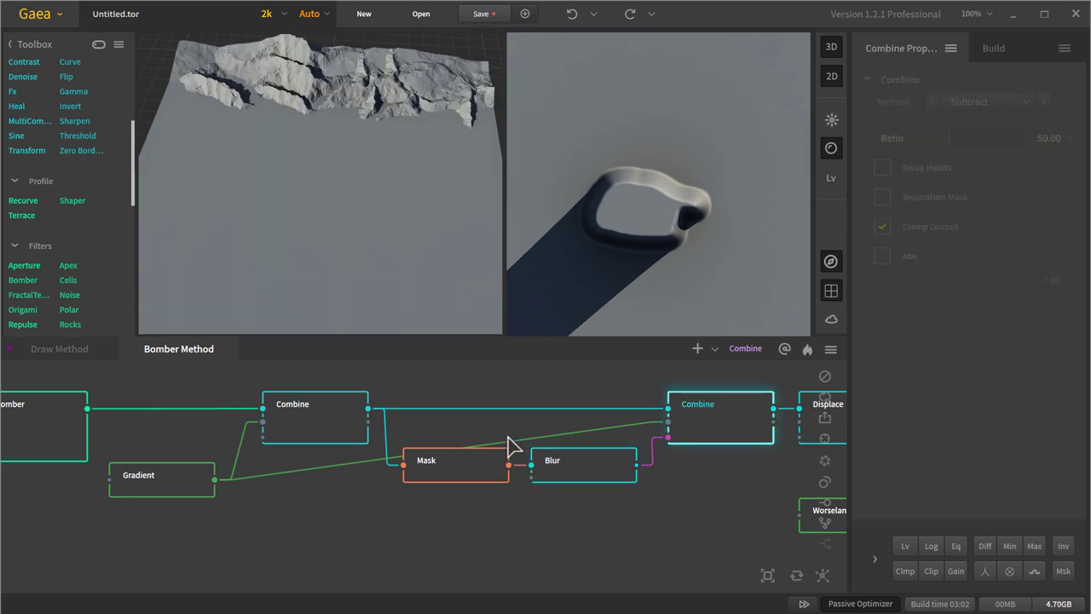
- Check the Gradient node feeding the second Combine, and compare the outputs of the first and second Combine nodes
left_click(162, 486)
left_click(715, 423)
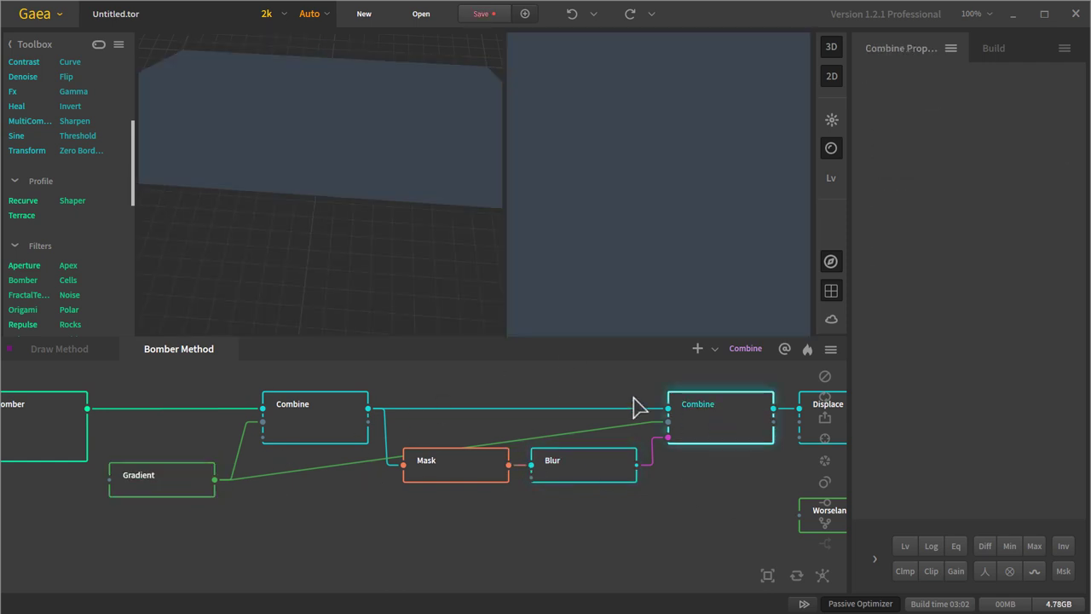
left_click(316, 430)
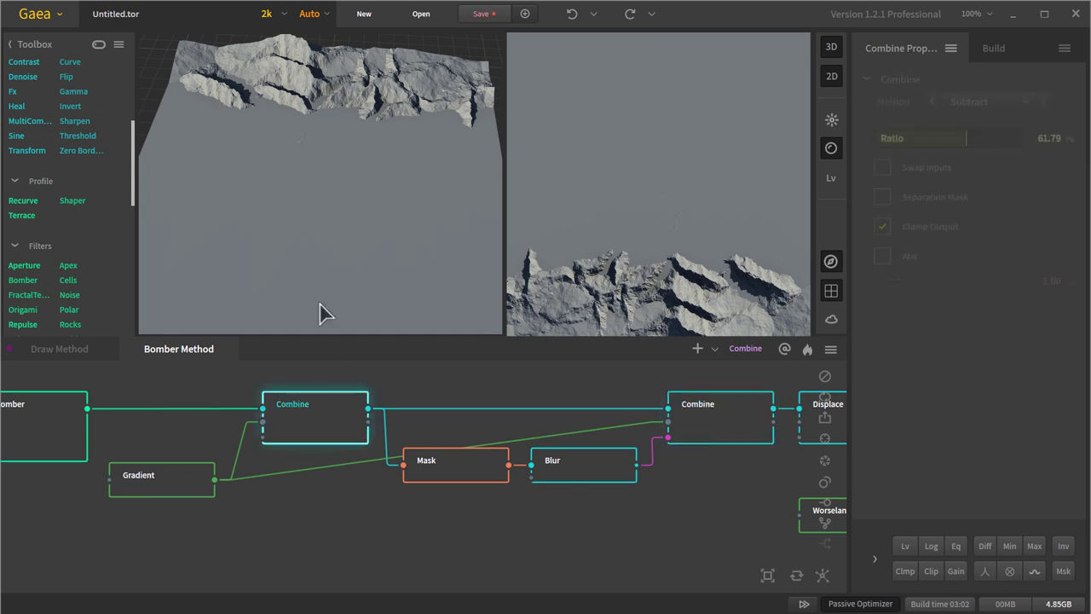
left_click(716, 427)
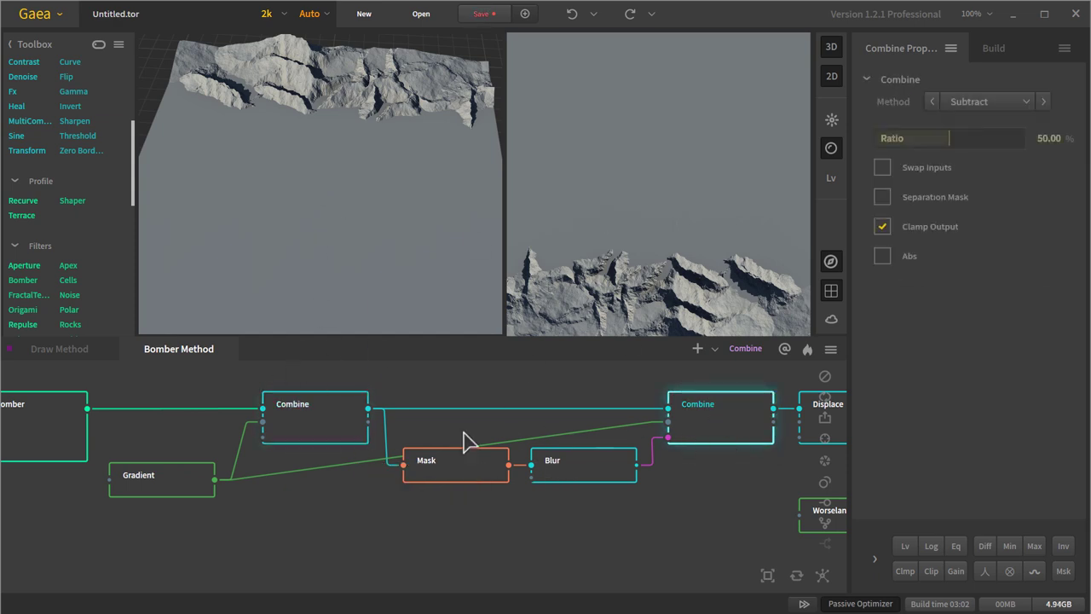
left_click(324, 431)
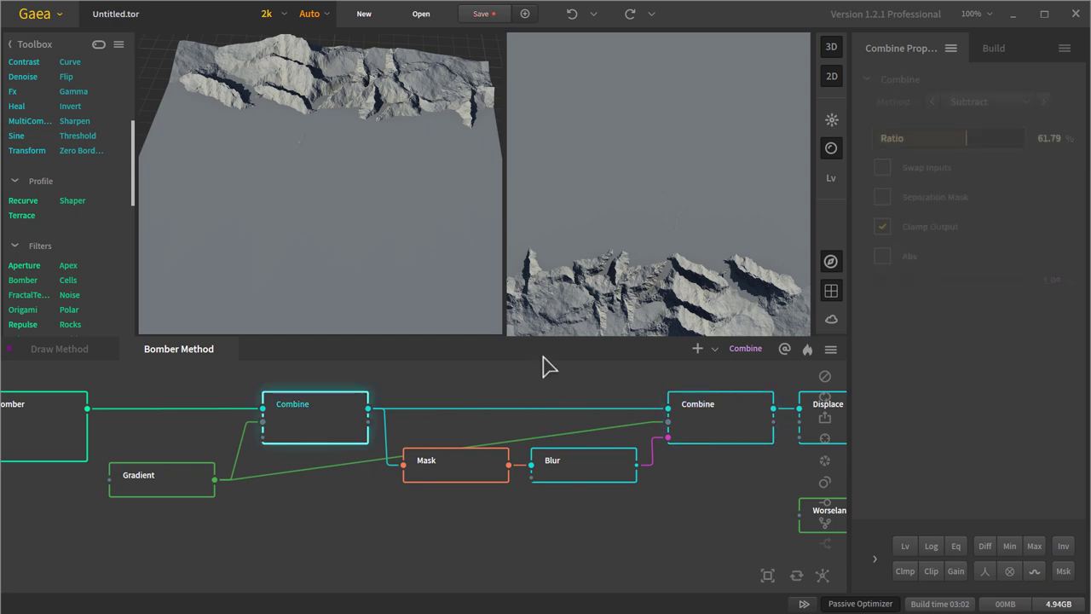
left_click(716, 431)
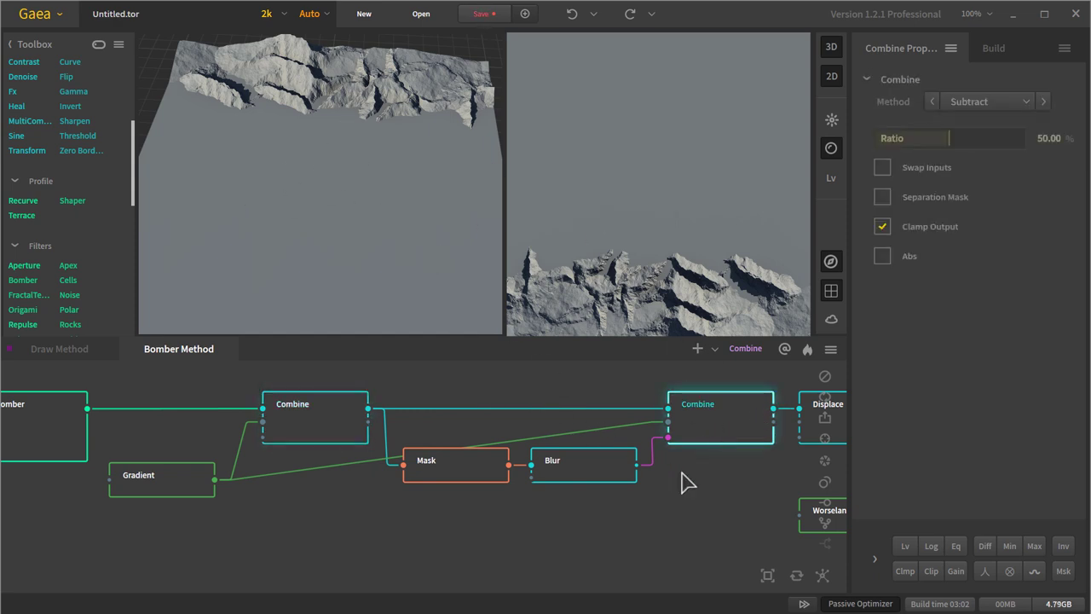
- Preview the Displace node after the second Combine and examine the displaced mountain ridge from several angles
left_click_drag(687, 482, 460, 494)
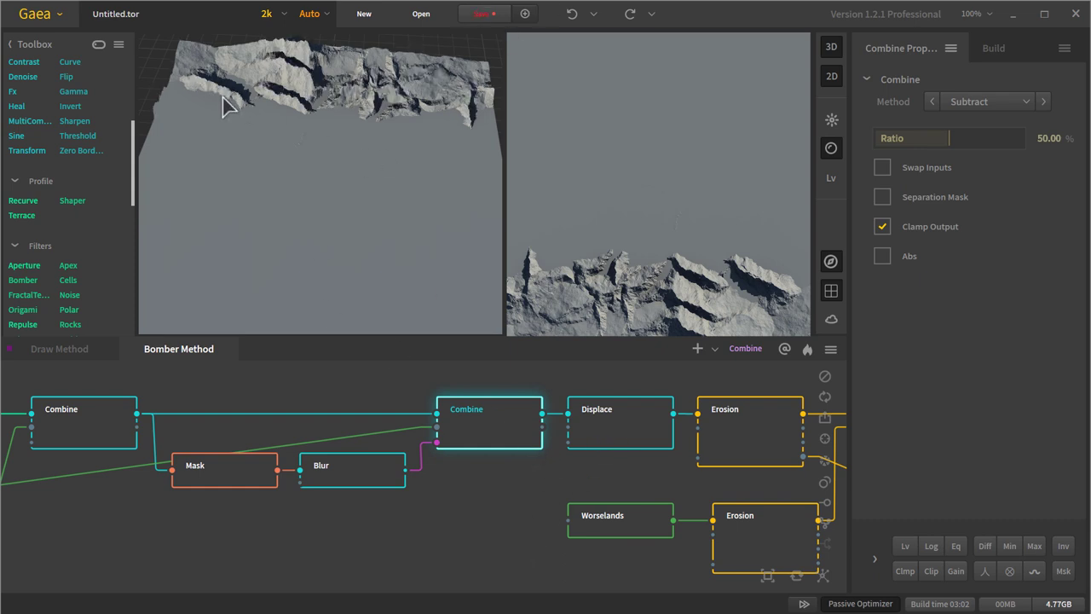
key("Right")
left_click_drag(335, 125, 355, 108)
left_click_drag(437, 103, 399, 107)
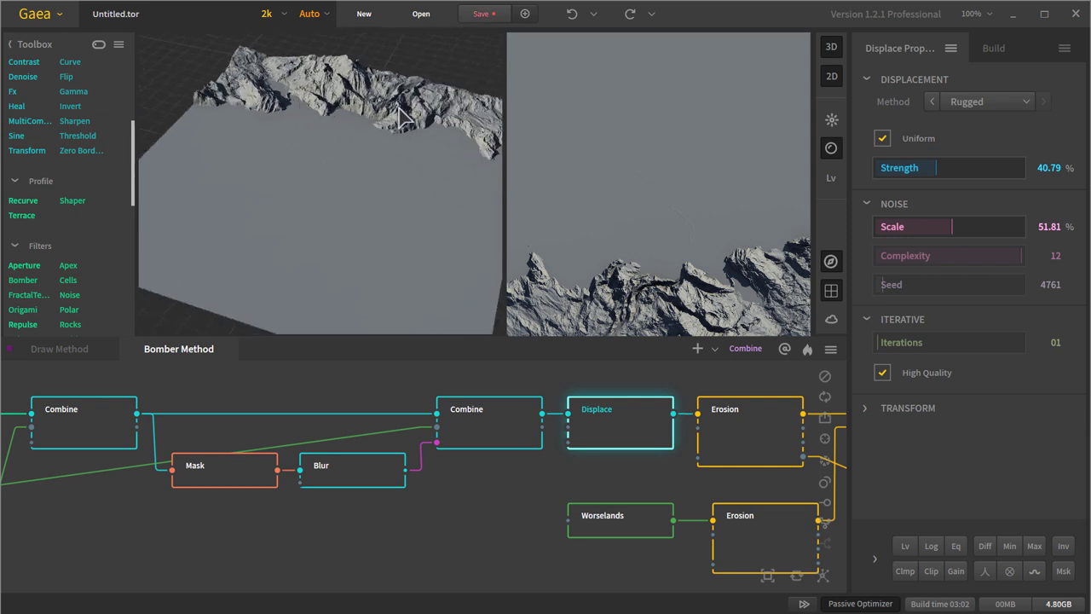
left_click_drag(324, 113, 360, 124)
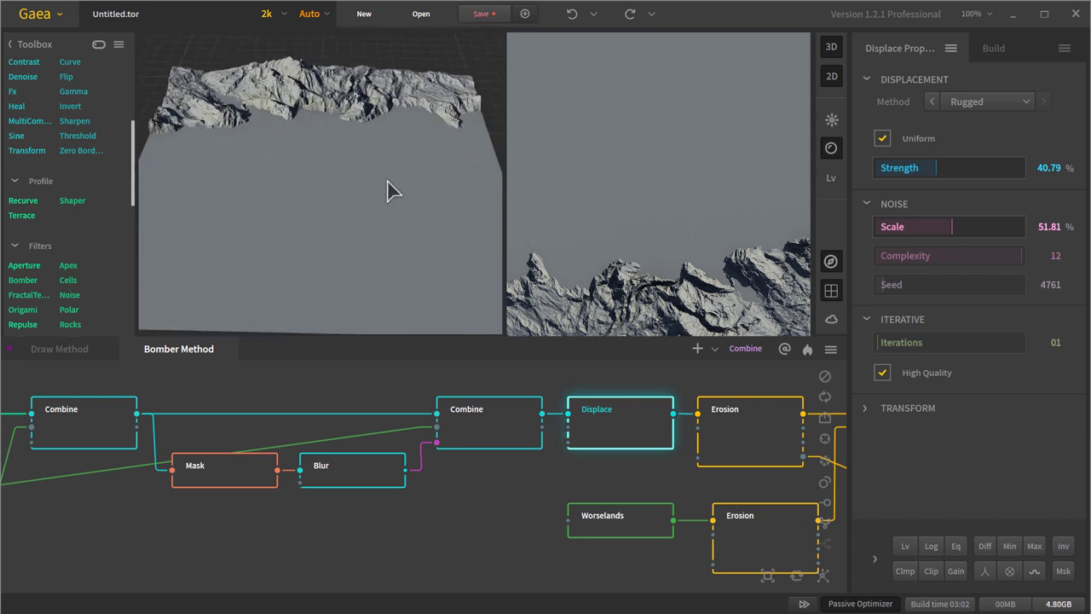
- Preview the Erosion node after Displace and examine the eroded mountain range up close and from different sides
left_click_drag(605, 566, 368, 557)
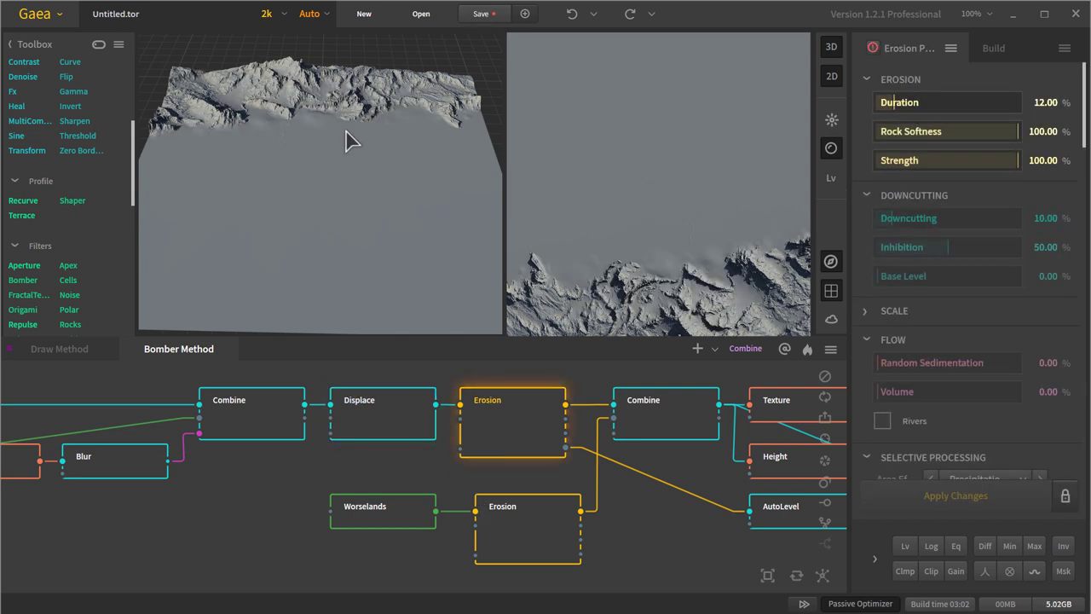
middle_click_drag(319, 101, 353, 182)
scroll(353, 182, "up", 3)
left_click_drag(353, 182, 293, 142)
left_click_drag(333, 235, 343, 188)
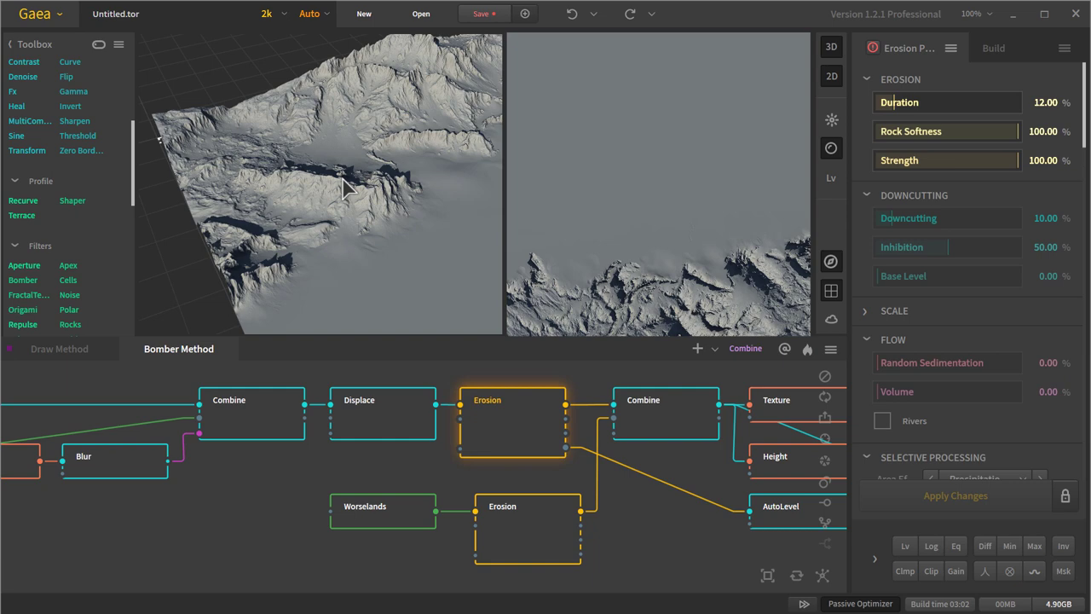
mouse_move(449, 71)
left_mouse_down()
mouse_move(341, 156)
mouse_move(281, 115)
left_mouse_up()
left_click_drag(399, 136, 321, 113)
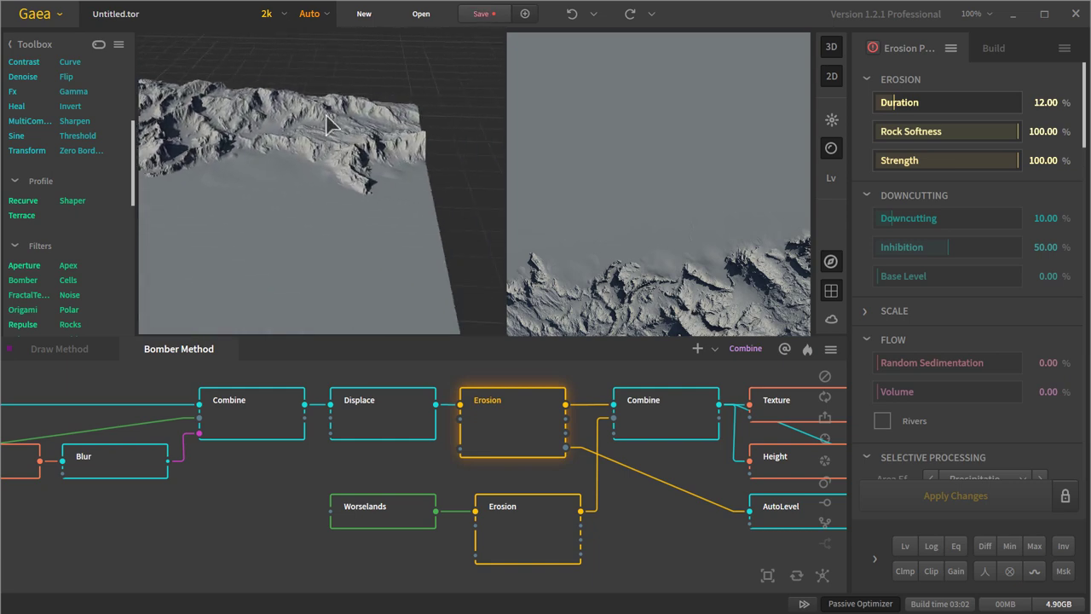
mouse_move(271, 141)
left_mouse_down()
mouse_move(385, 119)
mouse_move(356, 128)
left_mouse_up()
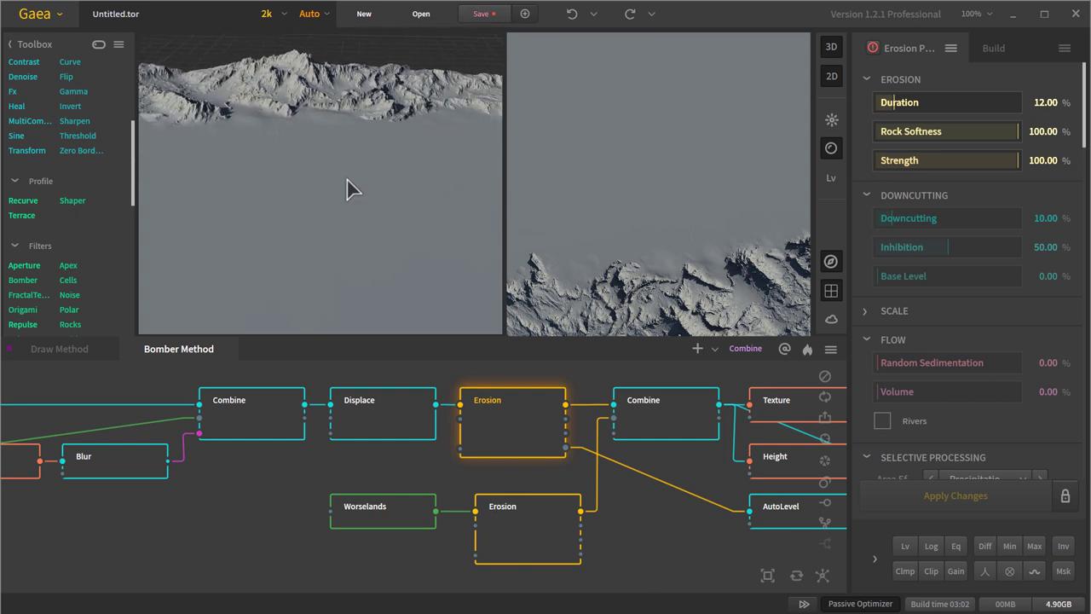
mouse_move(352, 189)
left_mouse_down()
mouse_move(310, 180)
mouse_move(373, 187)
mouse_move(349, 187)
left_mouse_up()
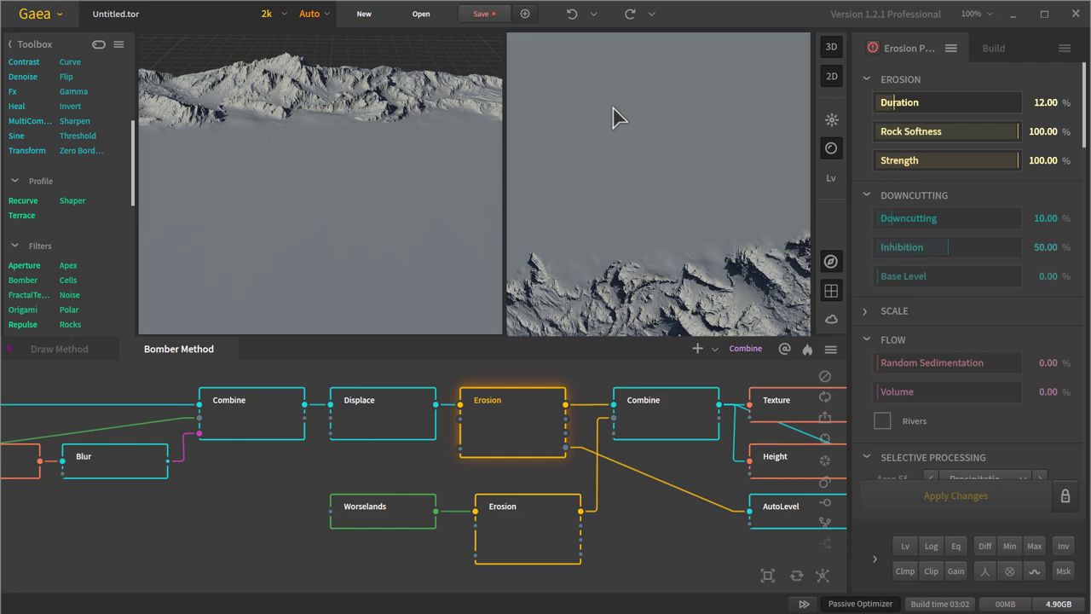
- Preview the Worselands node and the Erosion node it feeds, and inspect the eroded base terrain
left_click(432, 522)
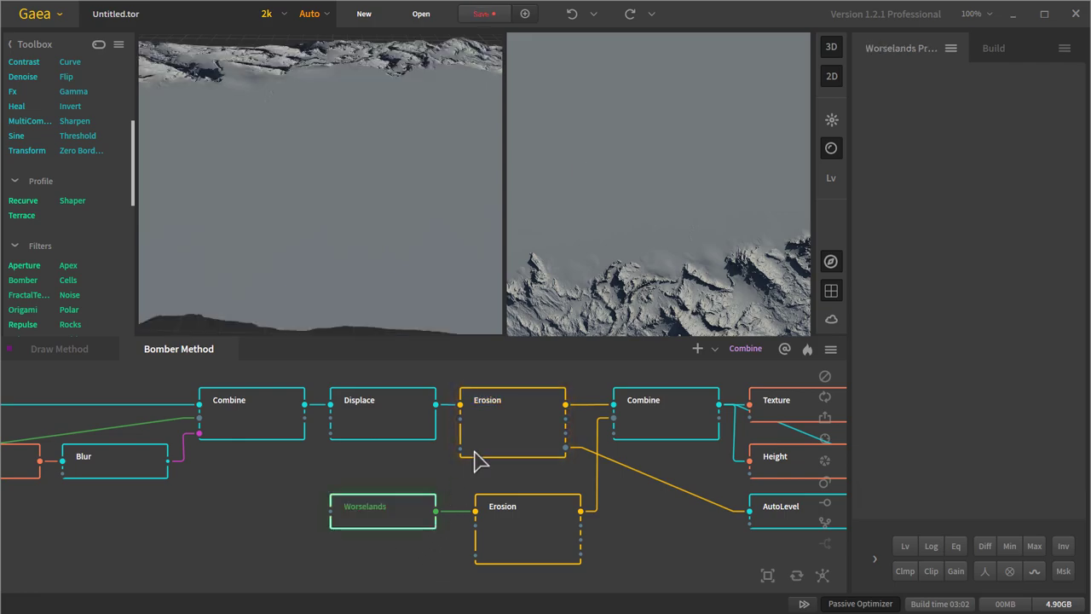
left_click_drag(366, 239, 372, 300)
left_click(518, 527)
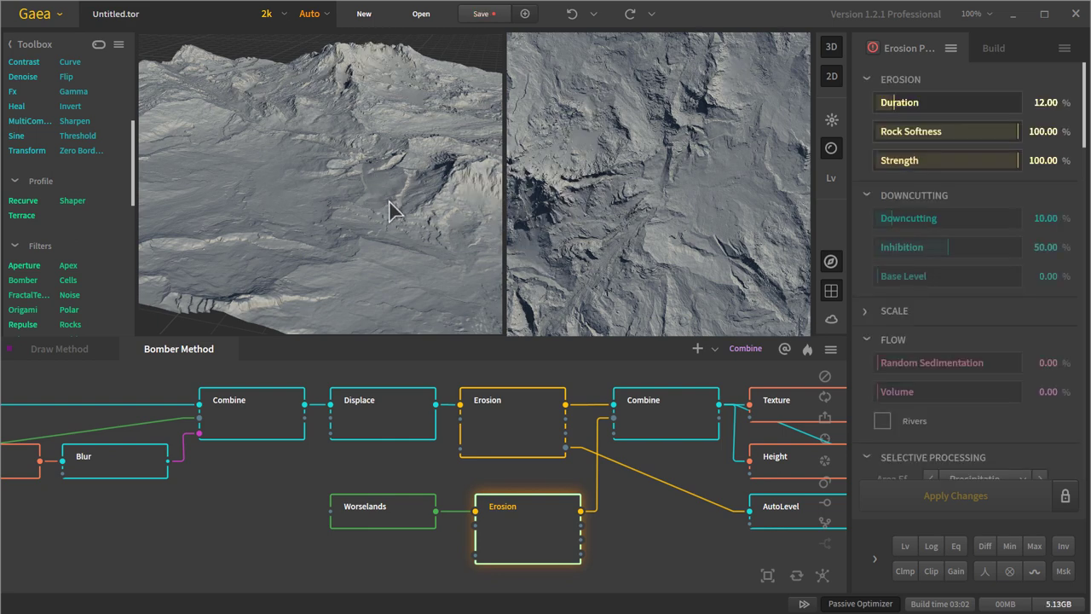
left_click_drag(387, 208, 363, 229)
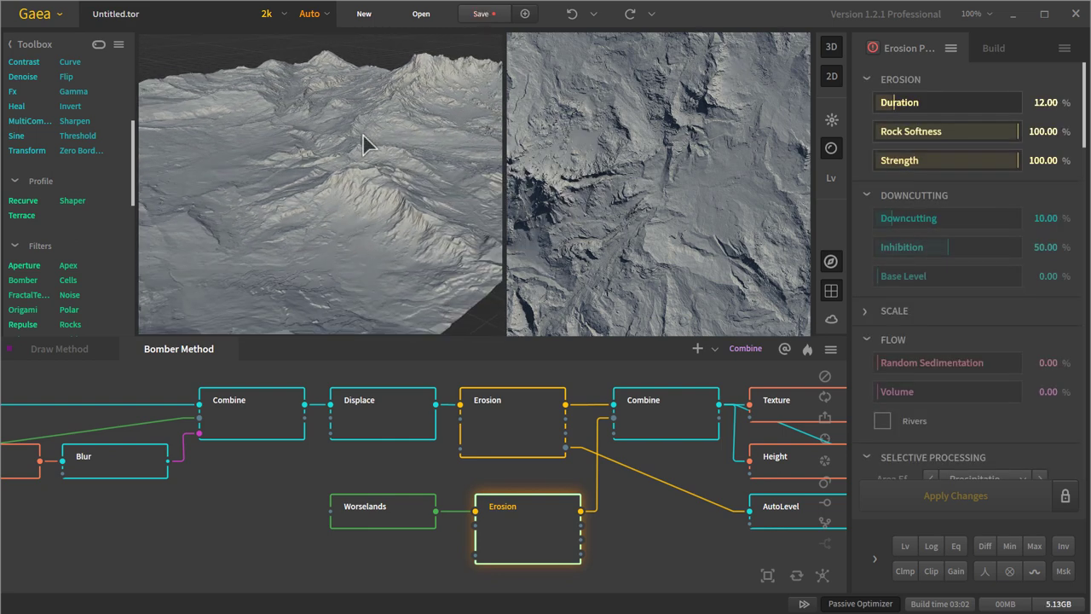
- Align the Erosion node fed by Worselands directly beneath the other Erosion node, level with Worselands
mouse_move(528, 539)
left_mouse_down()
mouse_move(657, 404)
mouse_move(555, 546)
mouse_move(516, 527)
left_mouse_up()
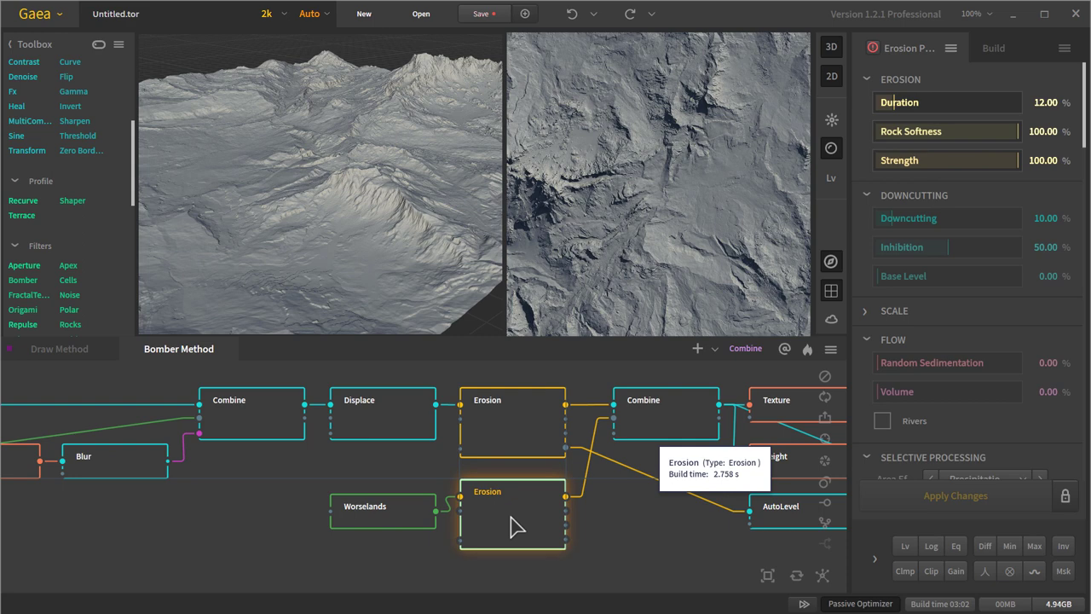
left_click(652, 536)
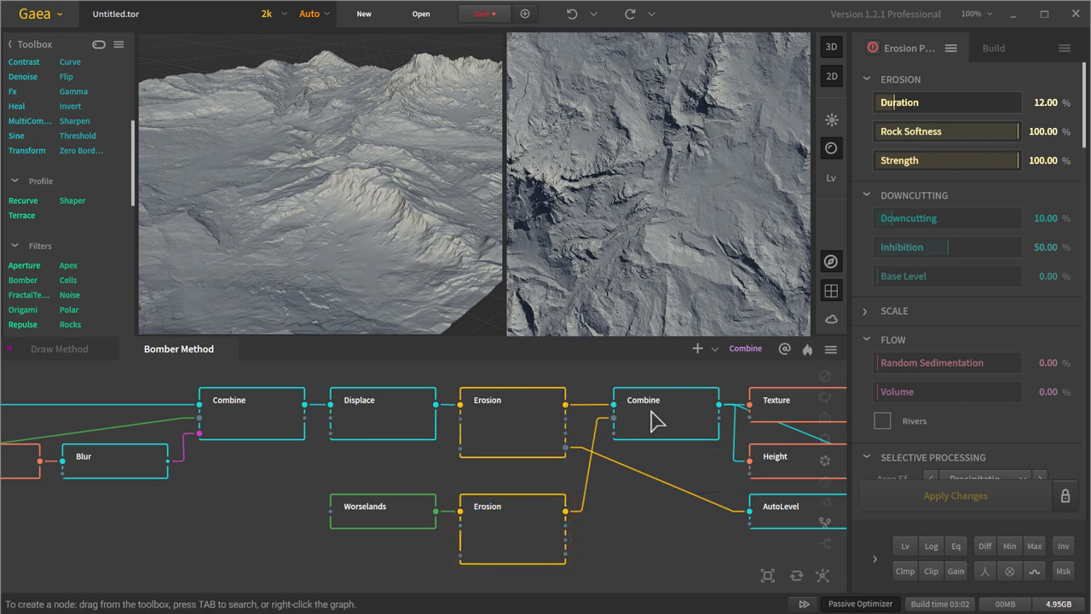
- Preview the Combine node that blends both Erosion outputs and view the merged mountains and plain
left_click(654, 418)
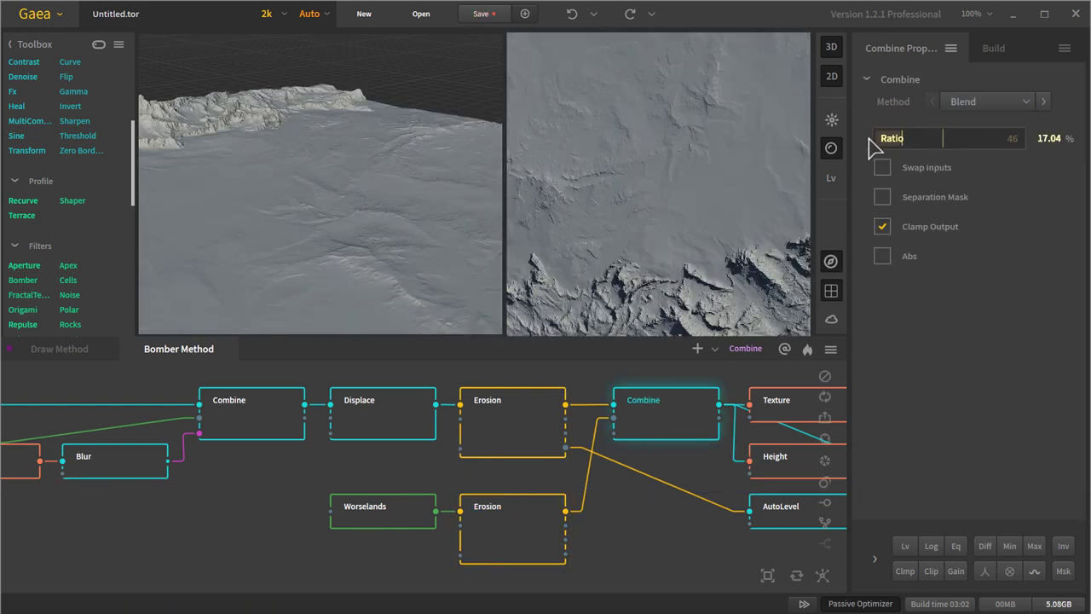
left_click_drag(428, 219, 377, 139)
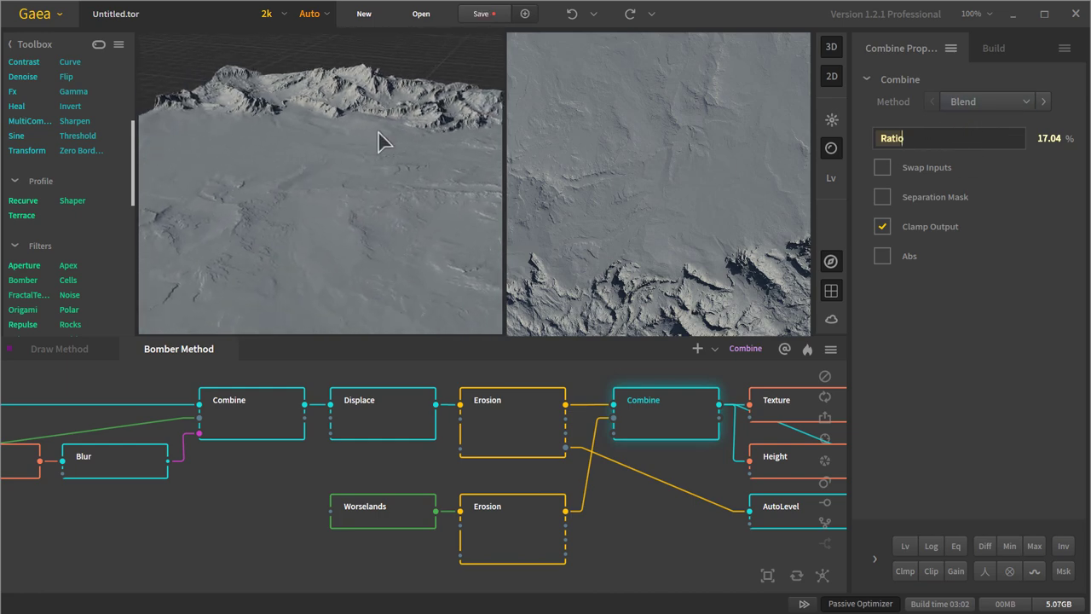
- Preview the last Mixer node at the end of the SatMaps colour chain and view the coloured terrain
middle_click_drag(503, 441, 110, 387)
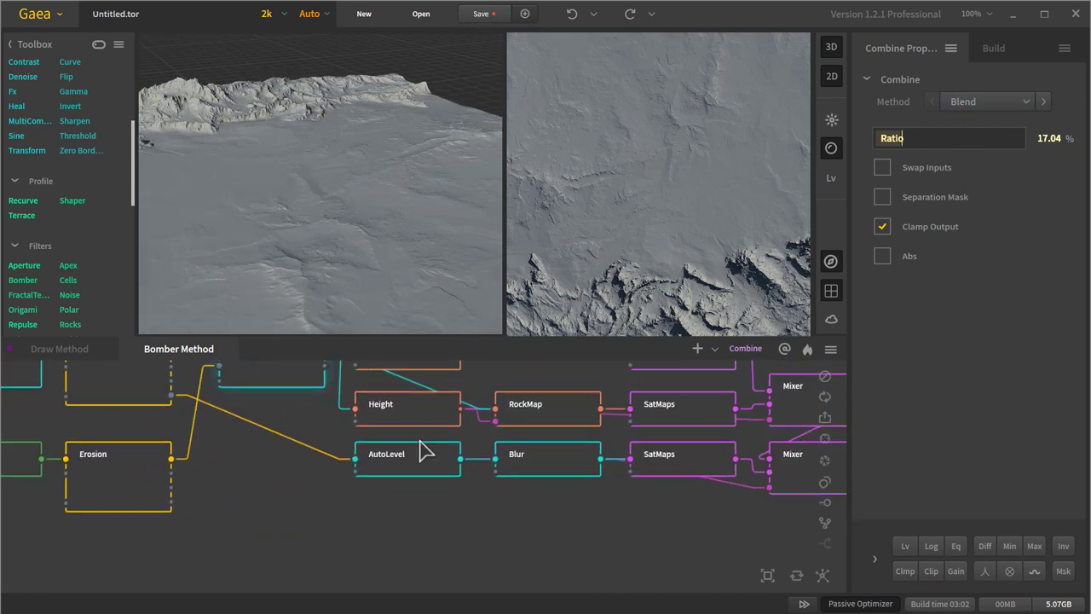
middle_click_drag(557, 487, 454, 539)
scroll(461, 539, "down", 1)
left_click(669, 529)
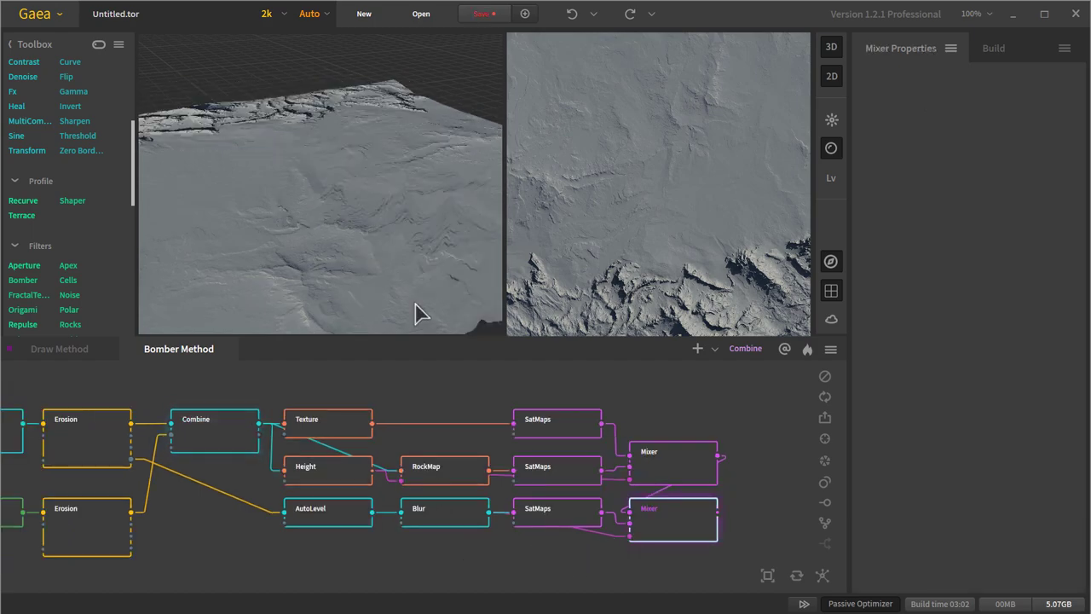
left_click_drag(383, 220, 298, 239)
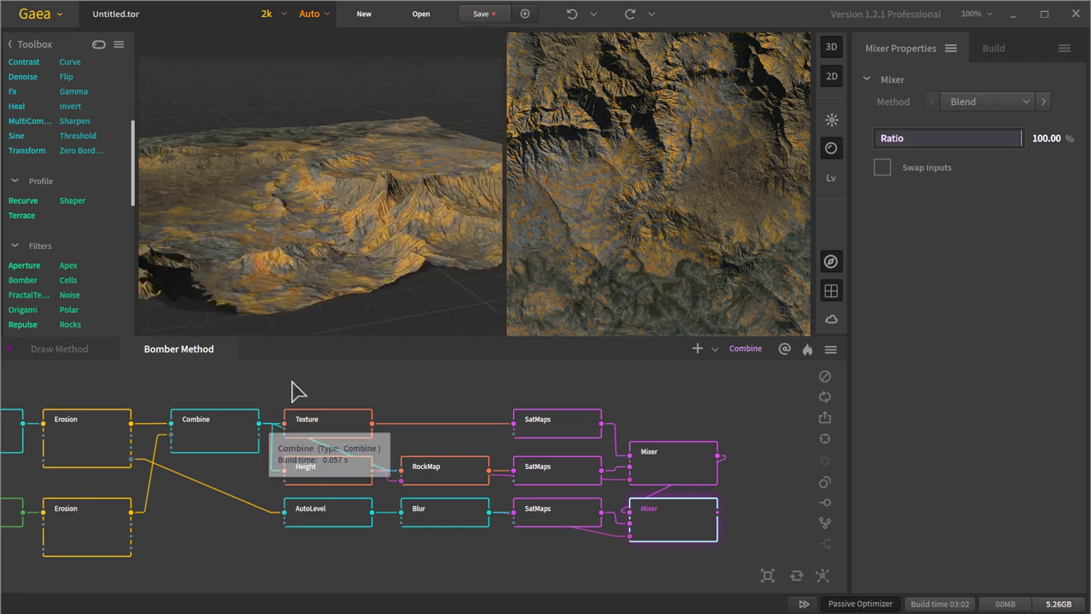
left_click(429, 389)
right_click(478, 384)
left_click(362, 394)
middle_click_drag(362, 394, 548, 405)
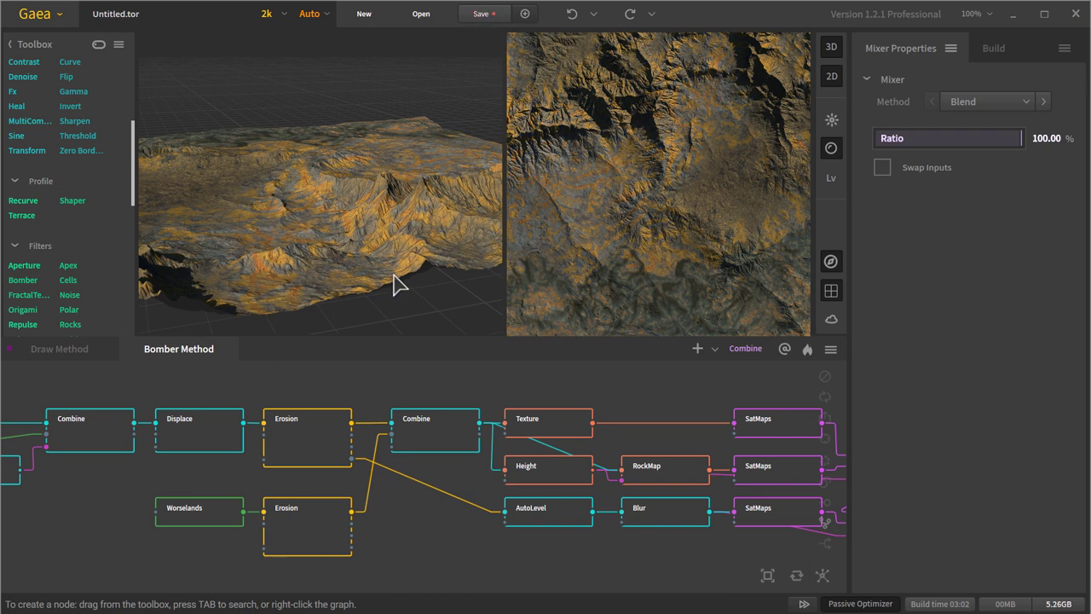
- Set the Combine node that merges both Erosion outputs as the underlay terrain for the colour previews
left_click(445, 457)
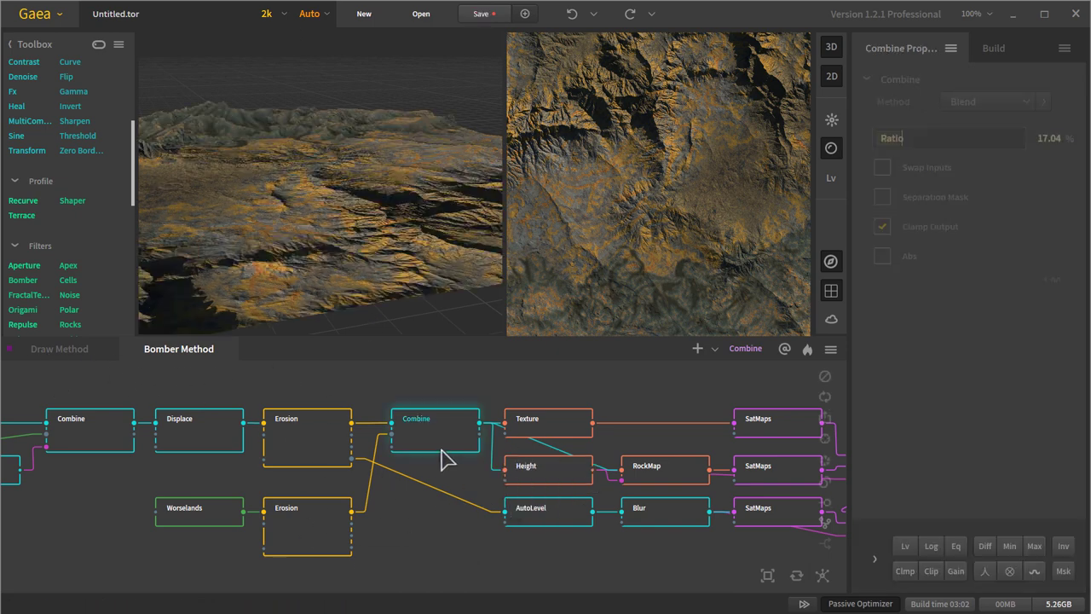
right_click(438, 450)
left_click(491, 604)
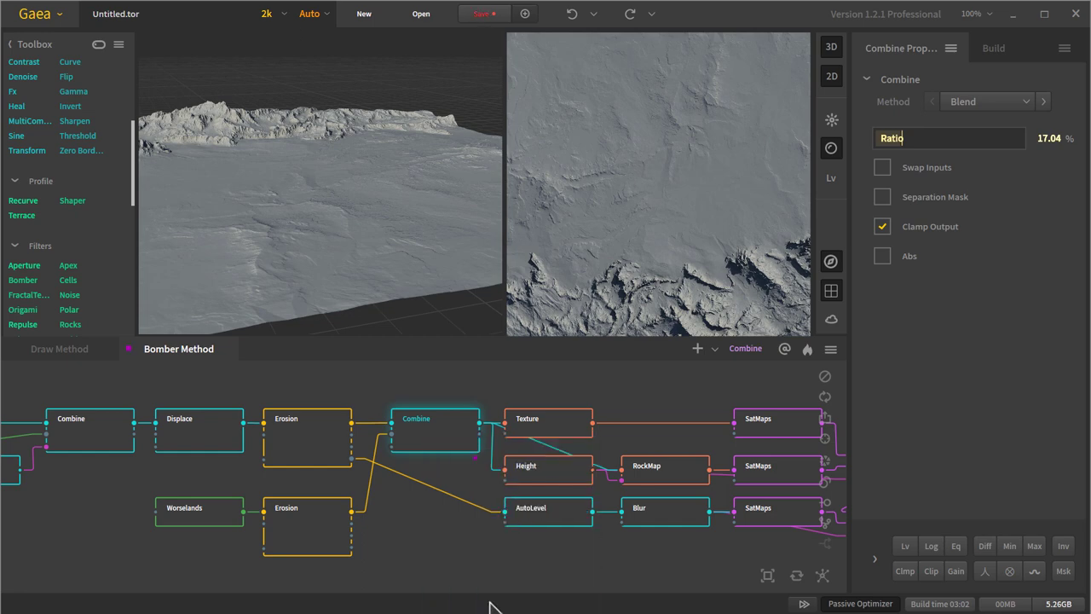
- Preview the last Mixer node over the new underlay and inspect the coloured mountains and plain from several angles
middle_click_drag(634, 565, 249, 571)
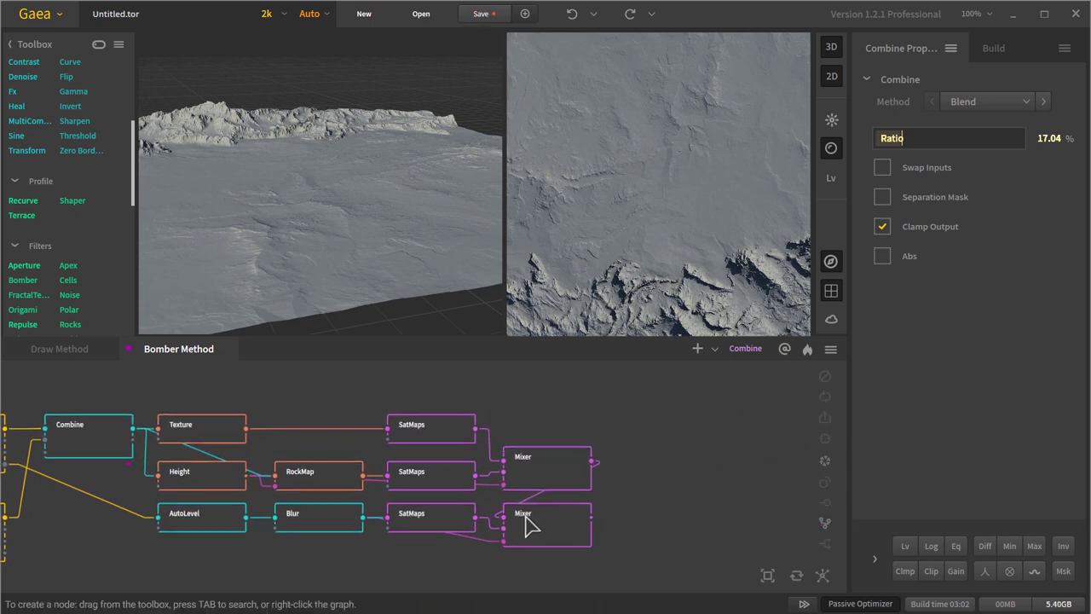
left_click(550, 532)
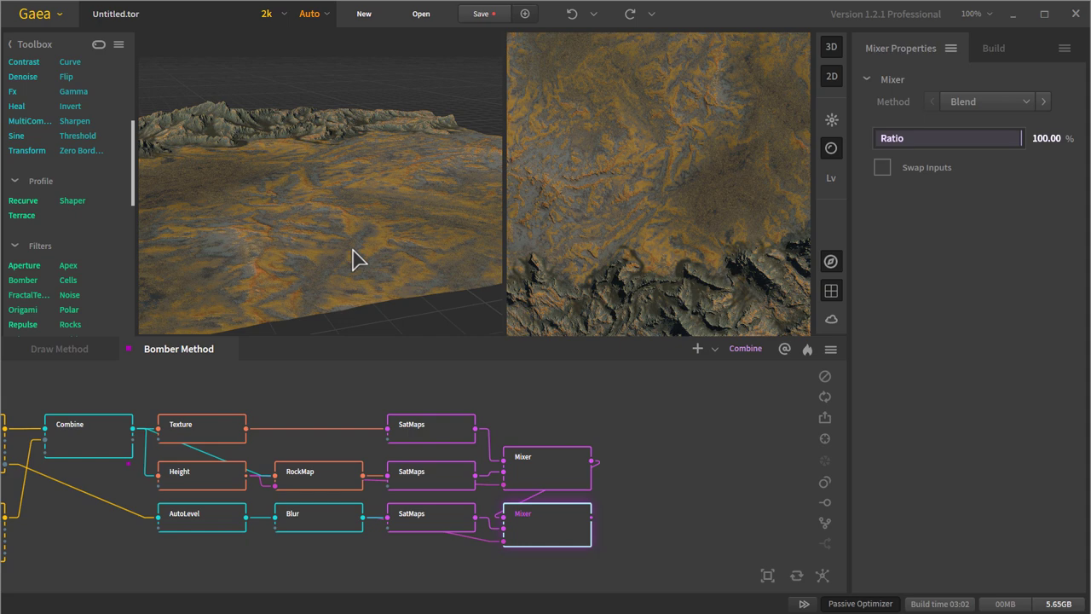
mouse_move(358, 260)
left_mouse_down()
mouse_move(312, 195)
mouse_move(346, 146)
mouse_move(346, 333)
mouse_move(358, 252)
mouse_move(375, 286)
mouse_move(339, 229)
mouse_move(337, 265)
mouse_move(382, 224)
mouse_move(407, 229)
left_mouse_up()
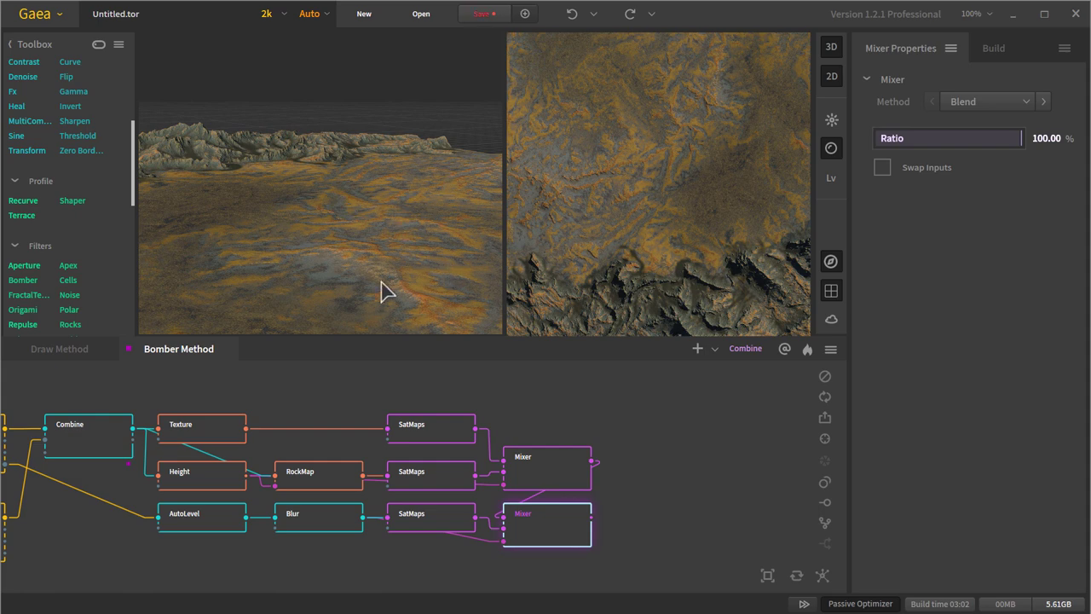
left_click_drag(357, 266, 332, 213)
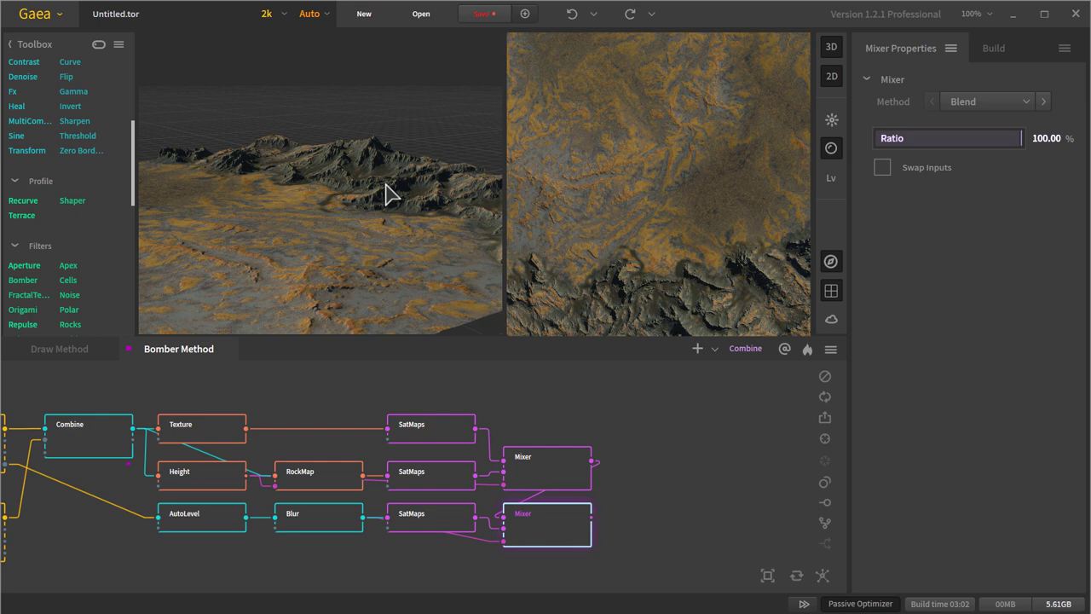
left_click_drag(386, 183, 410, 166)
scroll(410, 168, "up", 2)
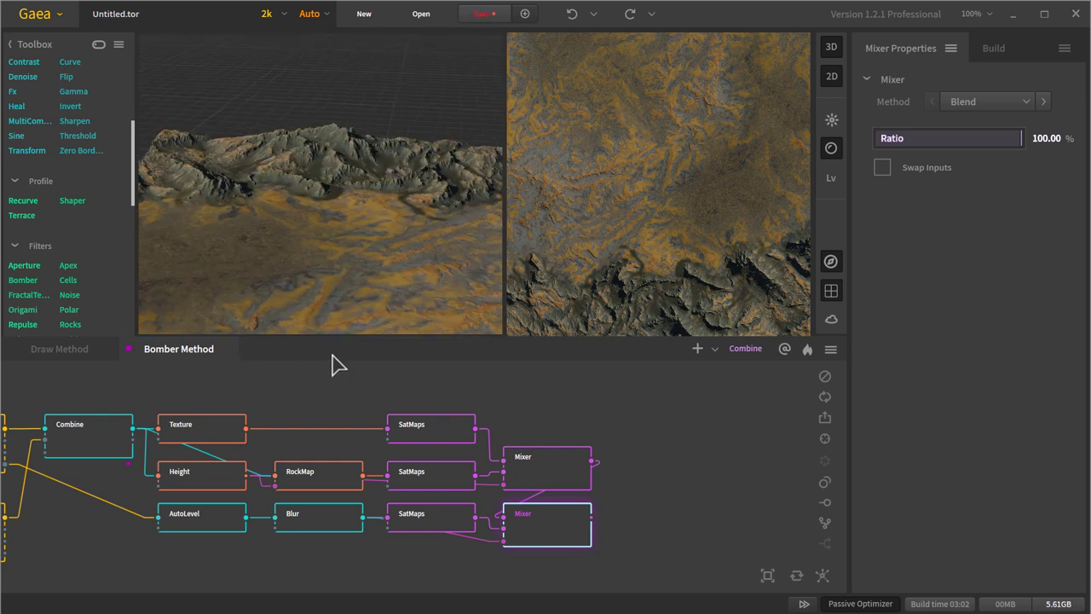
- Create a new graph with the suggested name Graph (2) and place a Mountain node in it
left_click(687, 451)
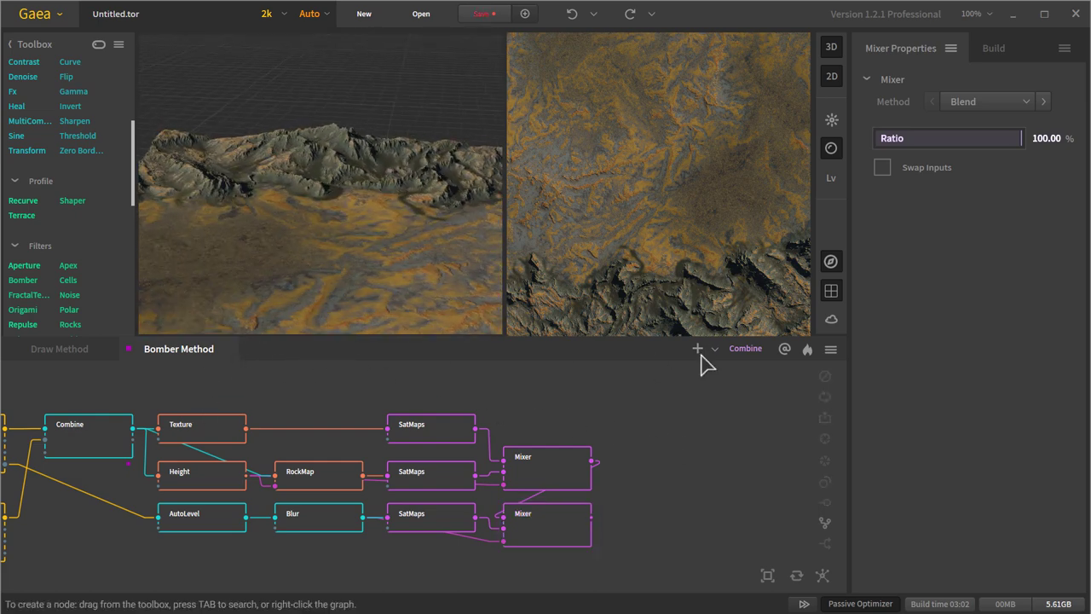
key("ctrl+t")
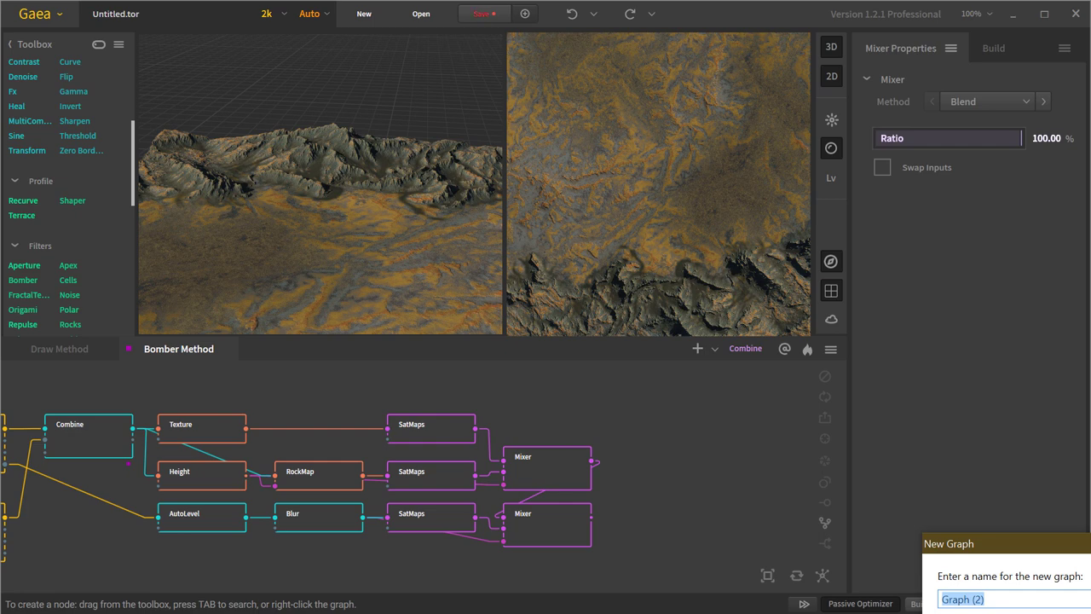
key("Return")
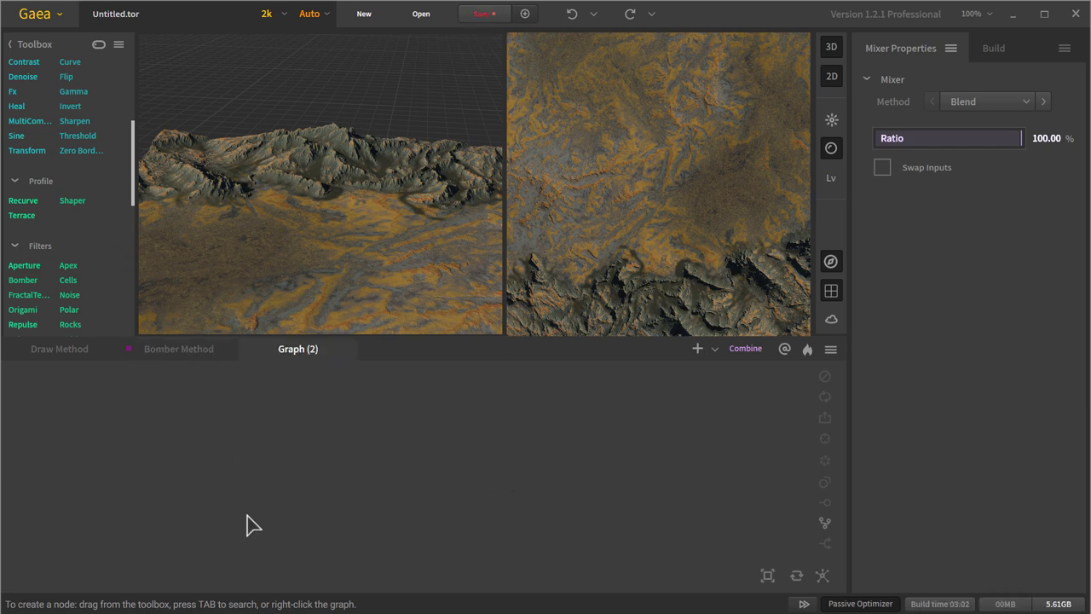
right_click(232, 451)
type("mountain")
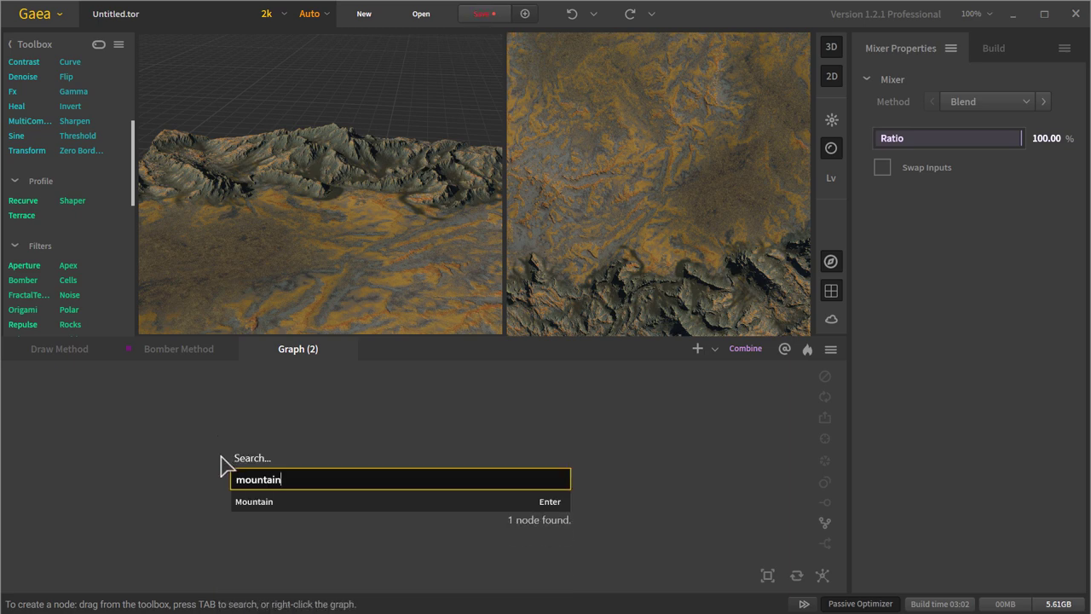
left_click(312, 503)
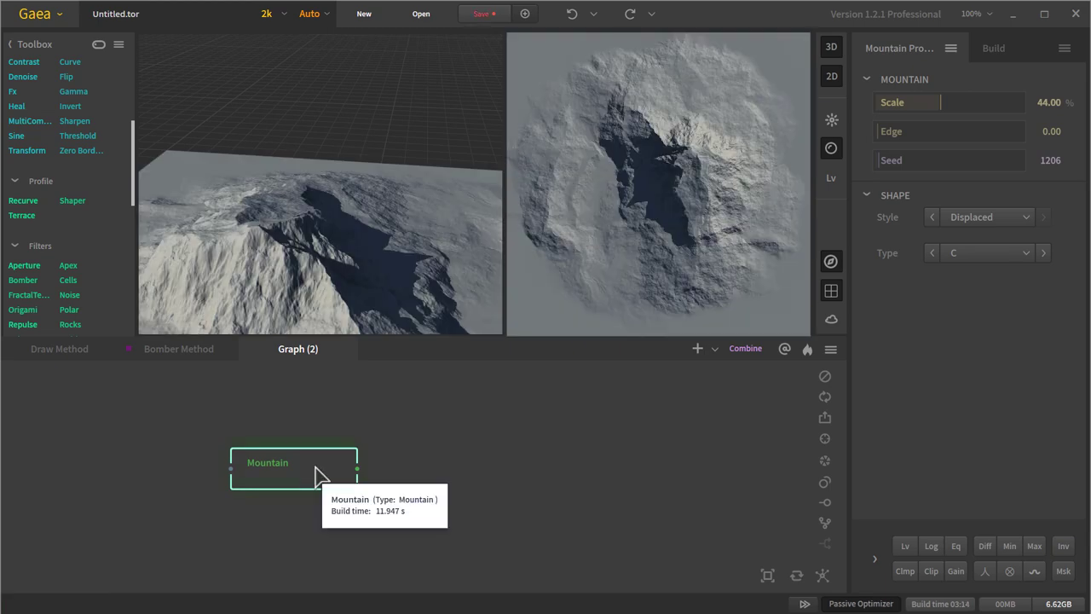
- Duplicate the Mountain node twice and stack the copies directly below and above the original
key("ctrl+d")
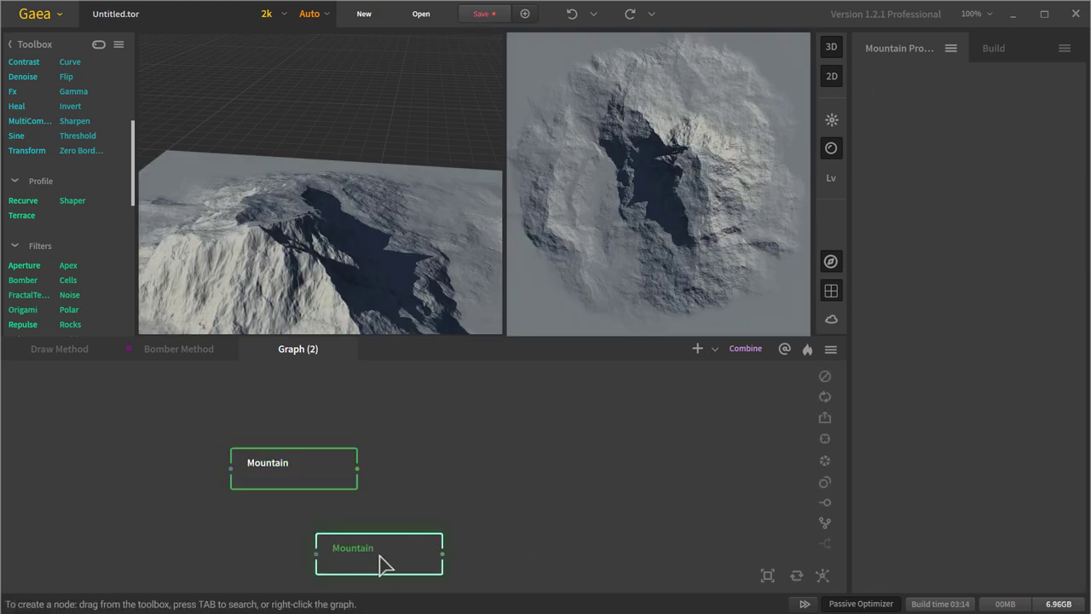
left_click_drag(381, 564, 285, 538)
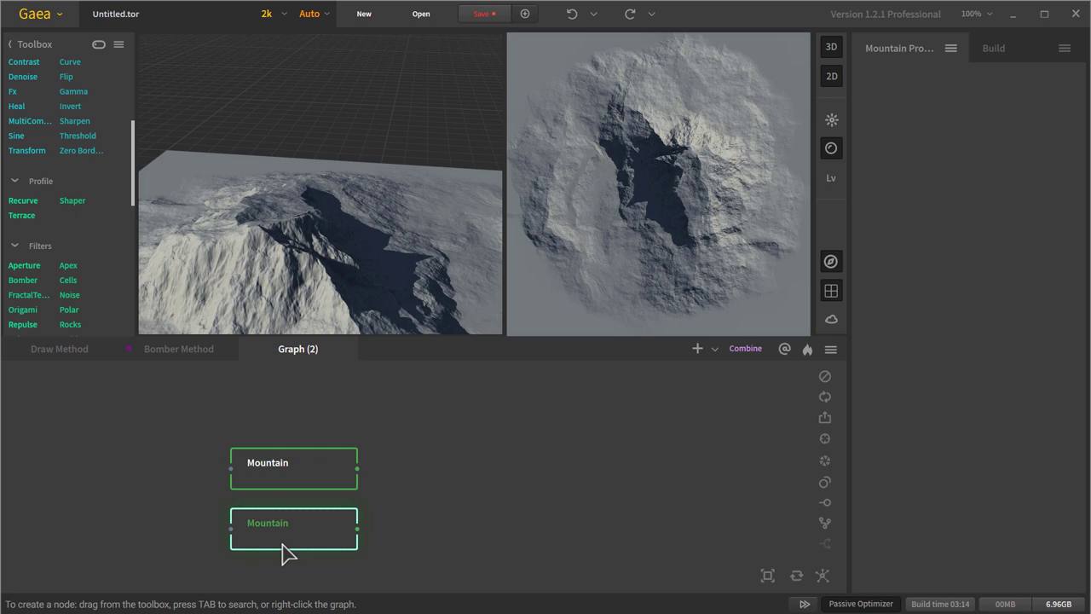
key("ctrl+d")
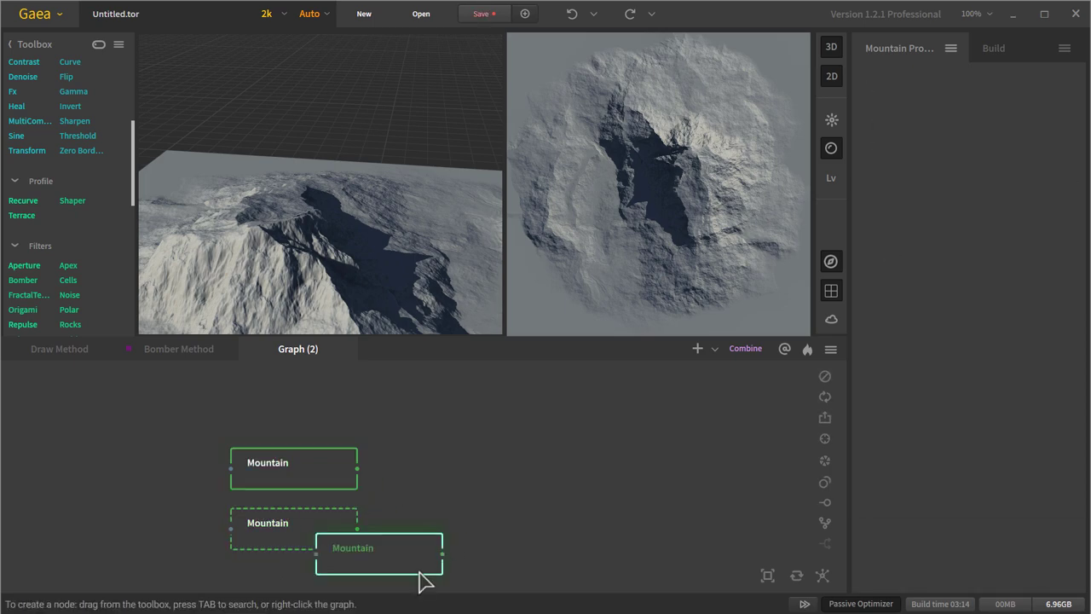
left_click_drag(425, 565, 338, 430)
left_click(412, 408)
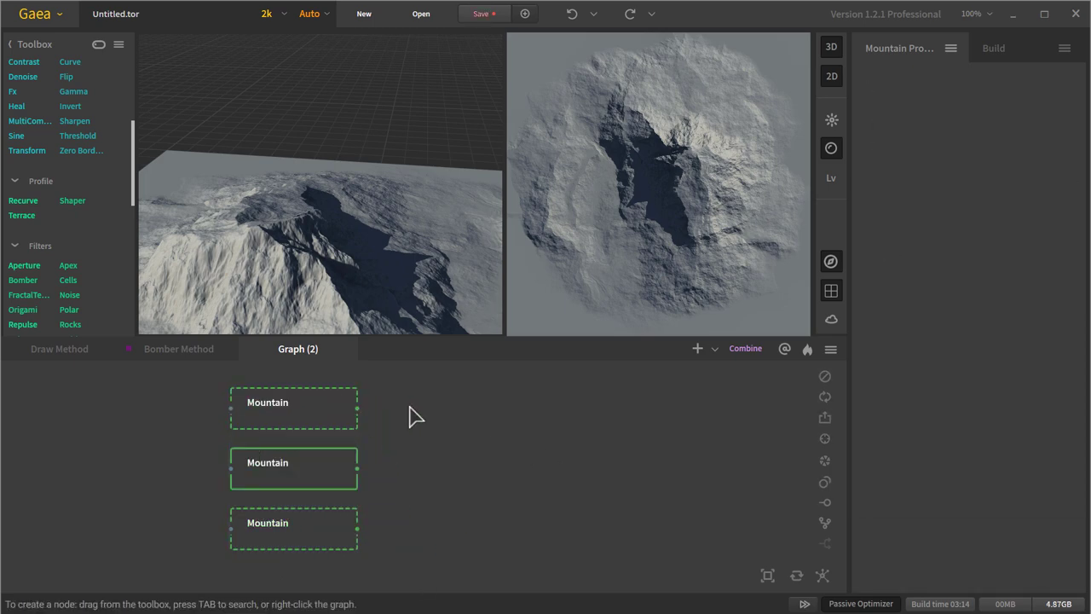
- Add a Transform node beside the top Mountain node and connect the Mountain's output to its input
right_click(505, 486)
key("Escape")
key("Tab")
type("trans")
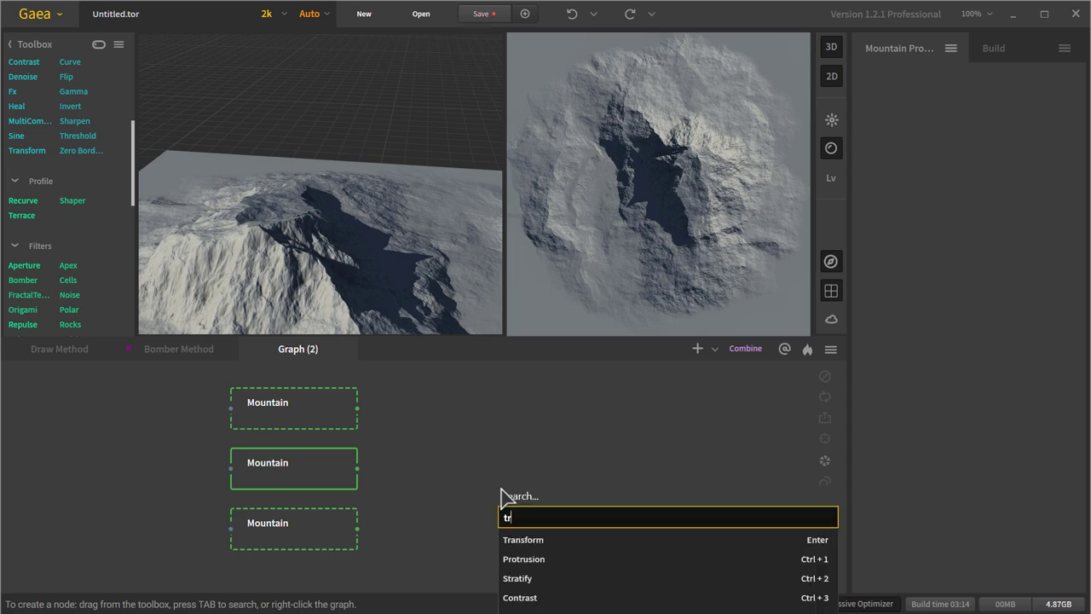
left_click(556, 544)
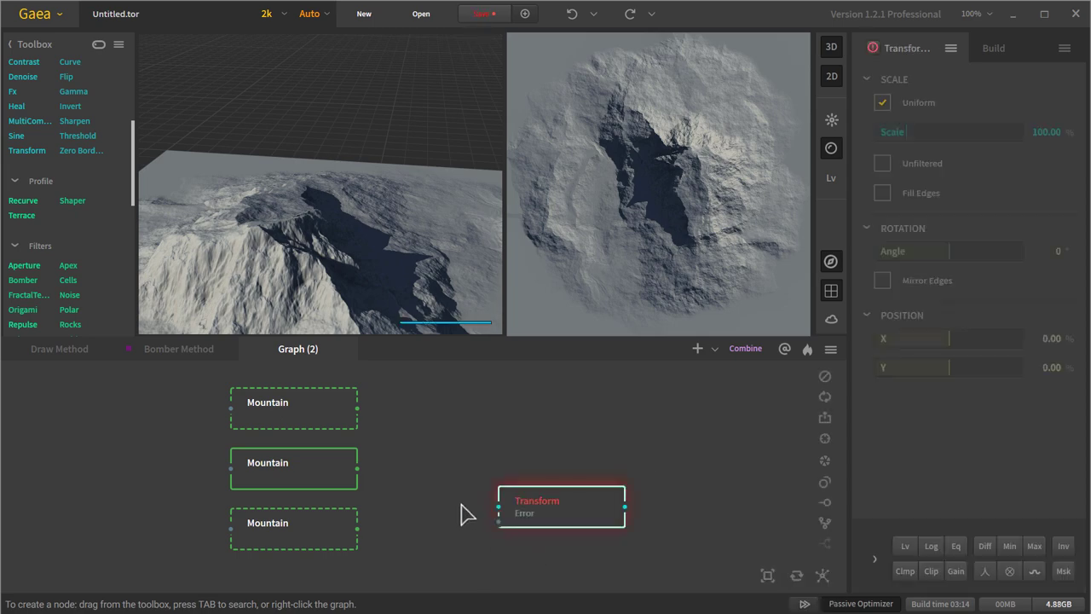
left_click_drag(570, 516, 510, 419)
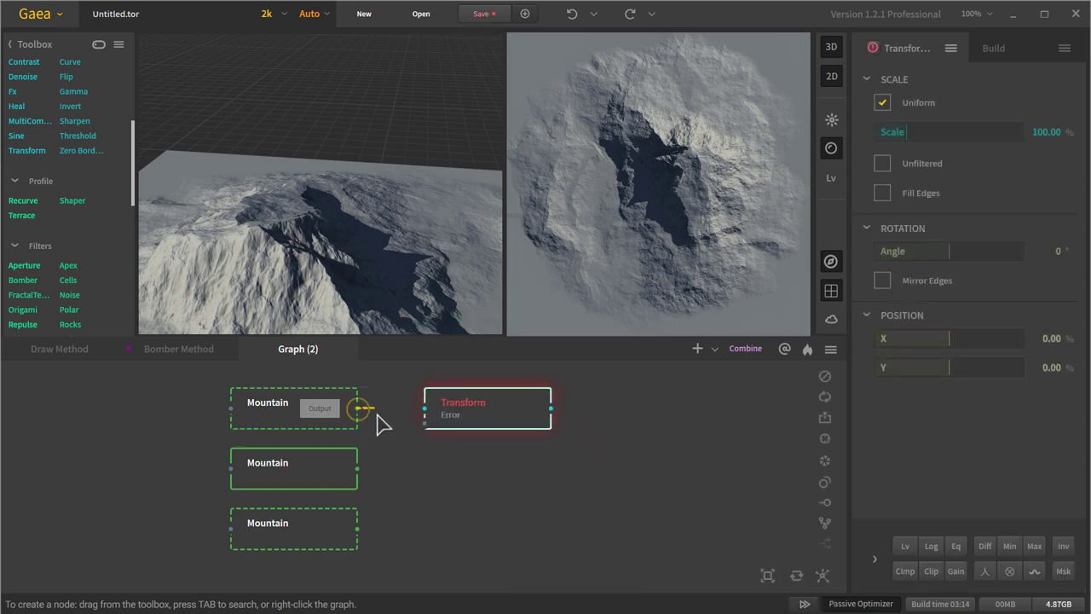
left_click_drag(357, 409, 425, 408)
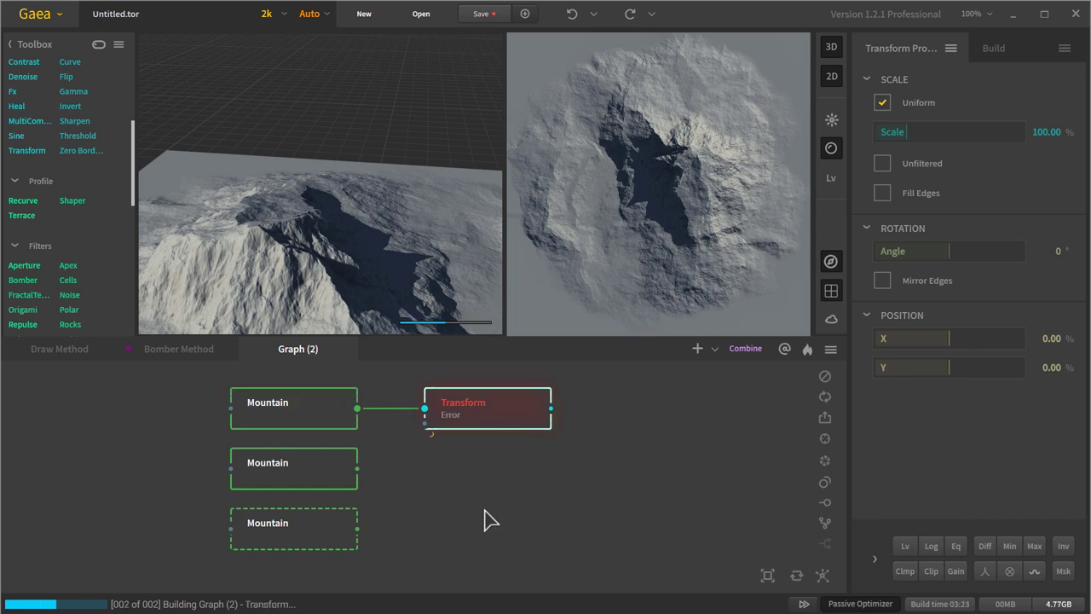
- Duplicate the Transform node twice, placing the copies beside the two lower Mountain nodes, and connect each of those Mountains to its Transform
left_click_drag(433, 244, 316, 214)
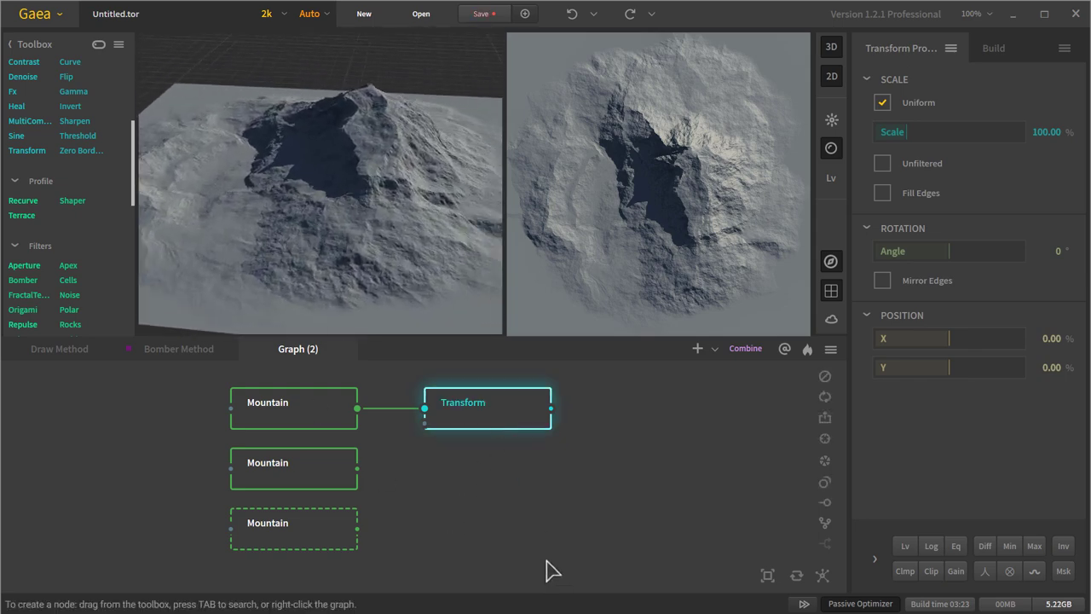
key("ctrl+d")
key("ctrl+d")
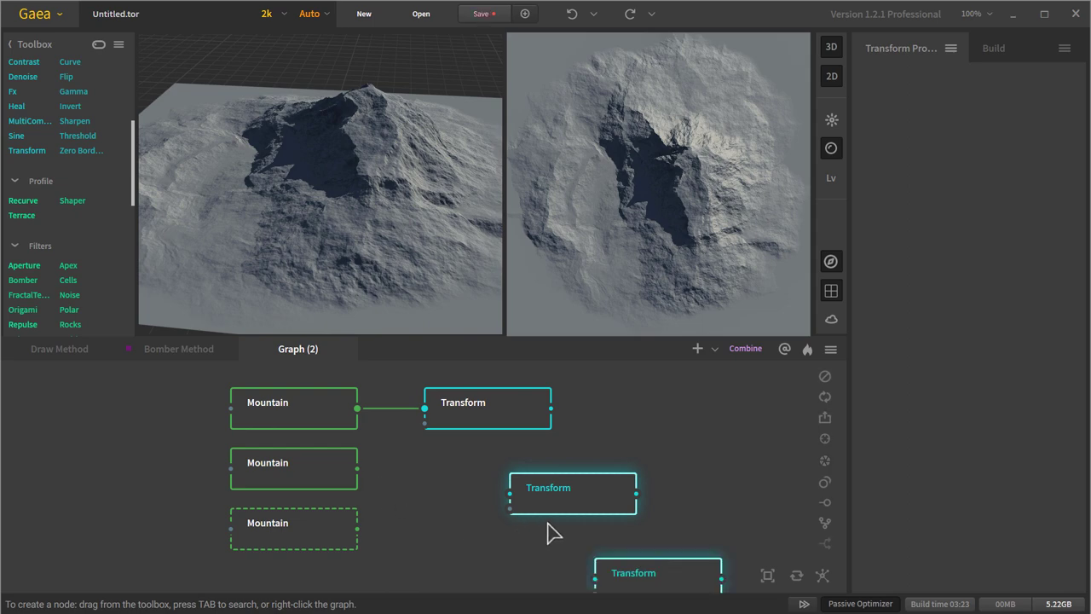
left_click_drag(578, 503, 502, 481)
left_click(714, 499)
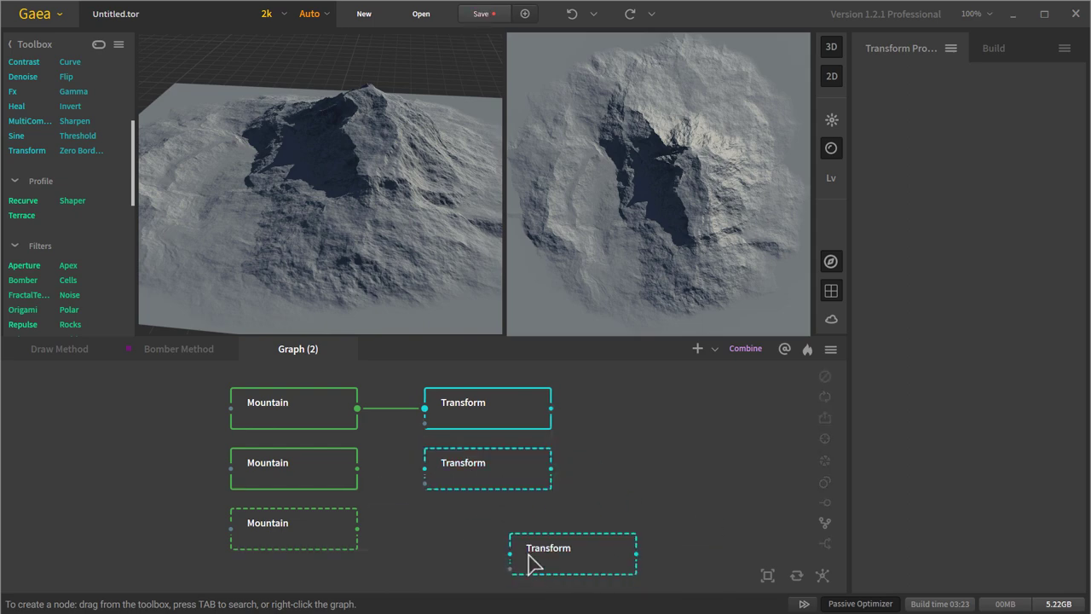
left_click_drag(528, 561, 472, 529)
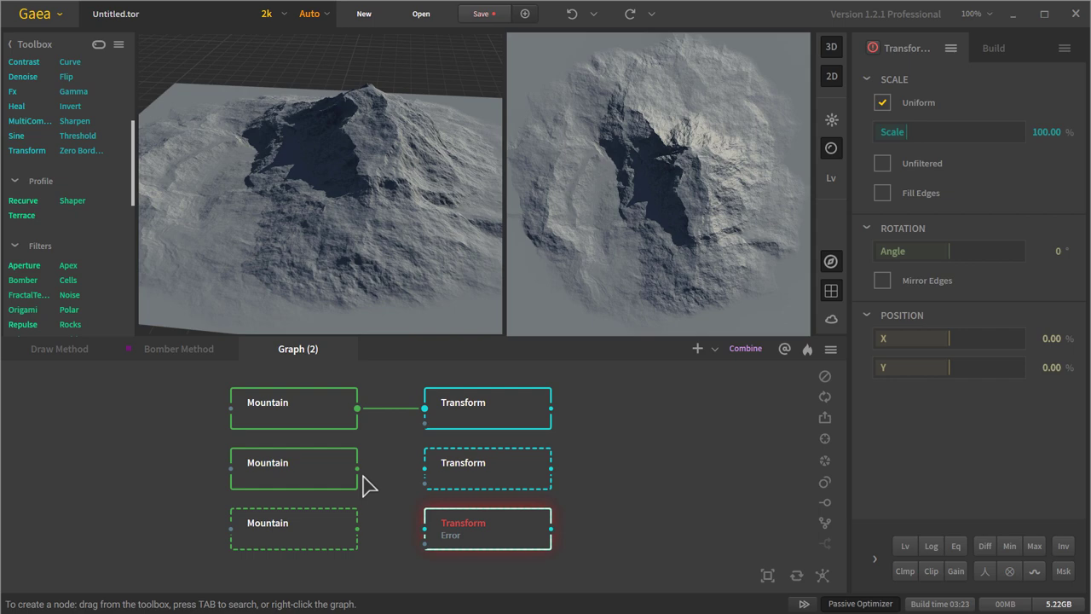
left_click_drag(358, 469, 423, 468)
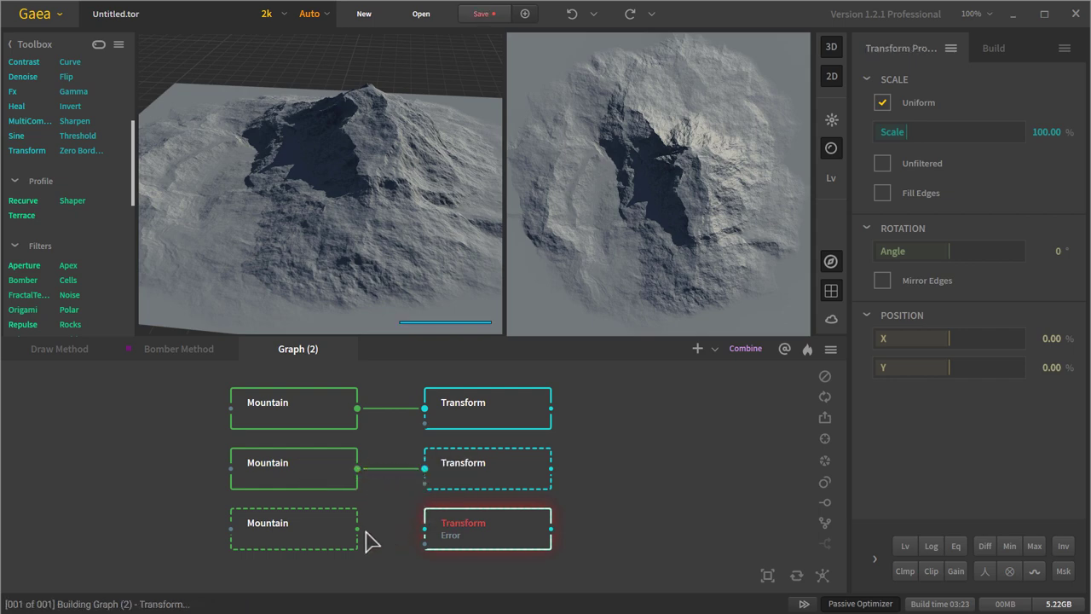
left_click_drag(357, 529, 425, 528)
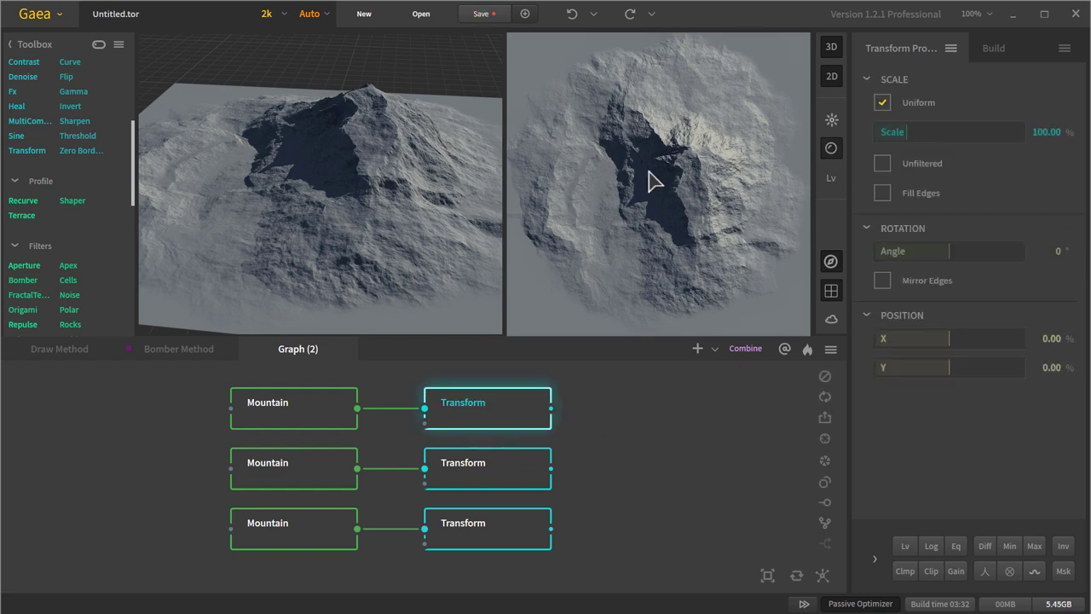
- Shift the top Mountain through its Transform node, setting the position to X 25.30% and Y -45.85%
left_click_drag(418, 282, 451, 102)
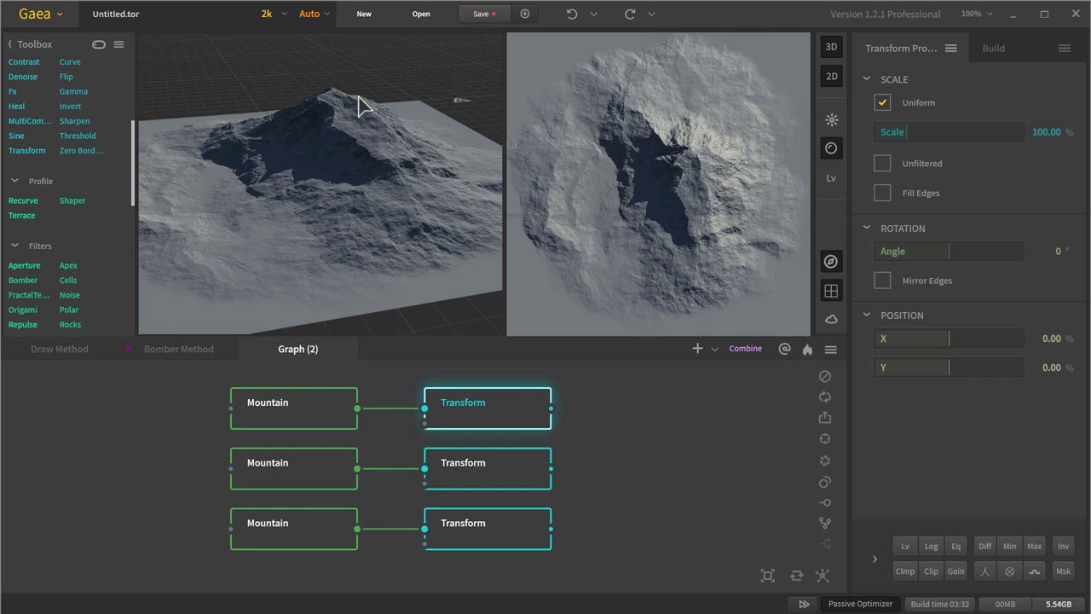
left_click_drag(358, 104, 365, 220)
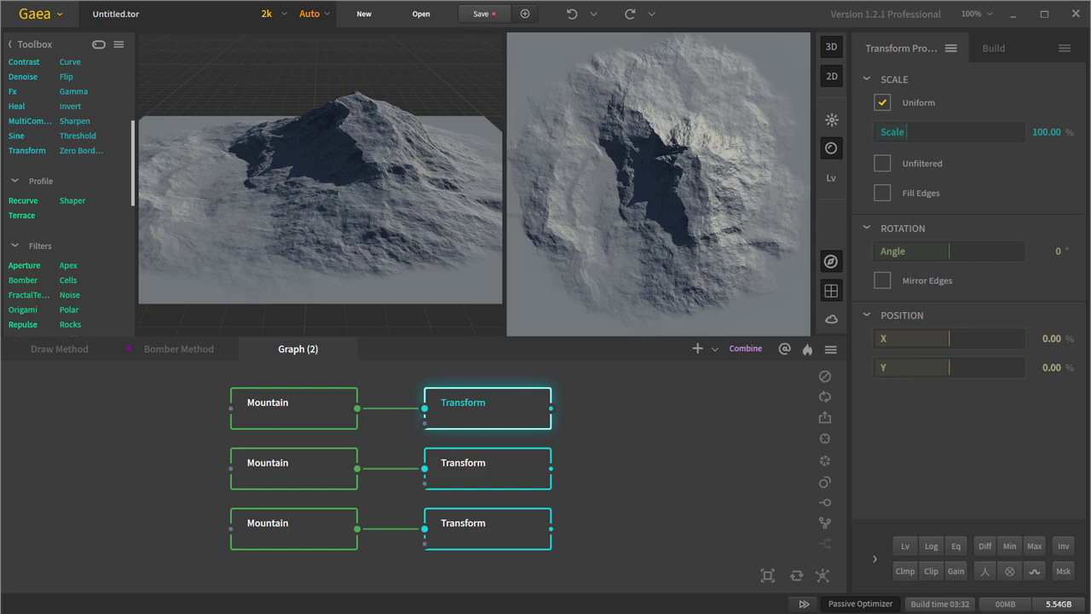
left_click(953, 345)
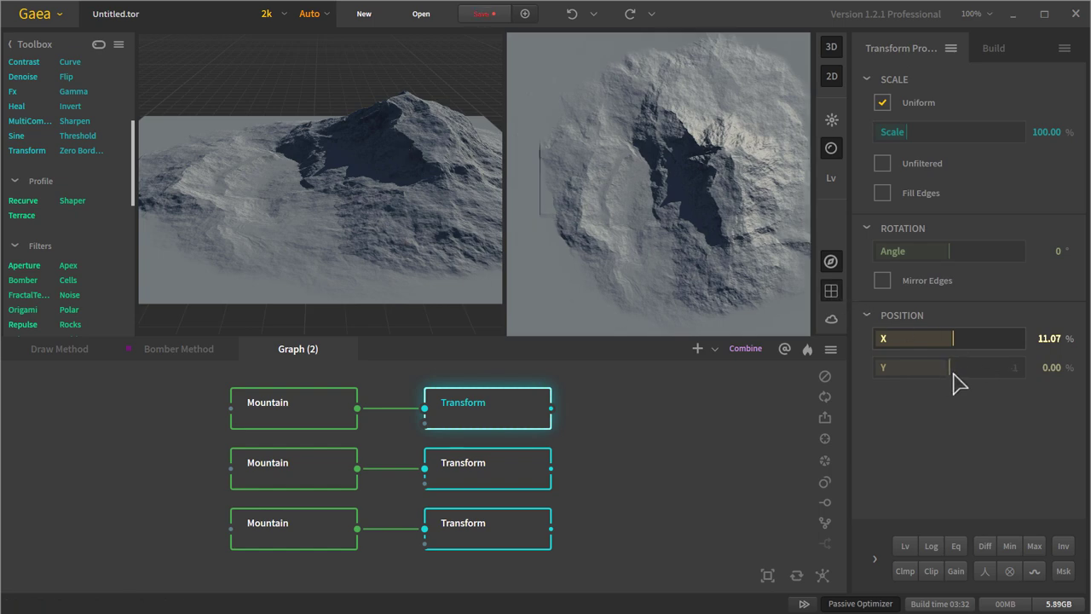
mouse_move(954, 382)
left_mouse_down()
mouse_move(968, 384)
mouse_move(939, 384)
left_mouse_up()
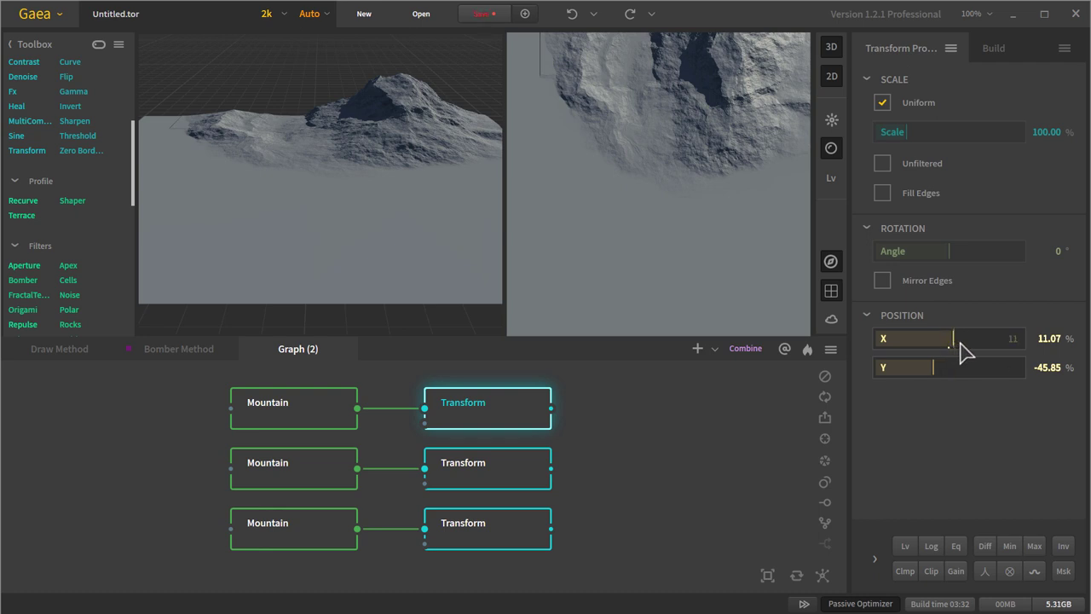
left_click_drag(957, 345, 966, 353)
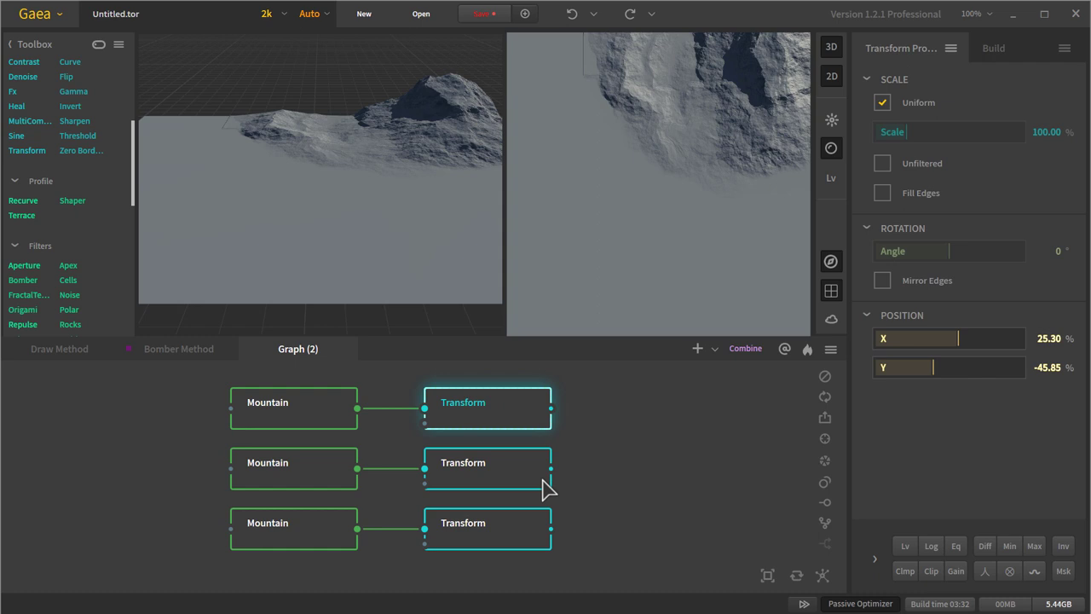
- Set the Y position of the middle Transform node to -53.11%
left_click(487, 467)
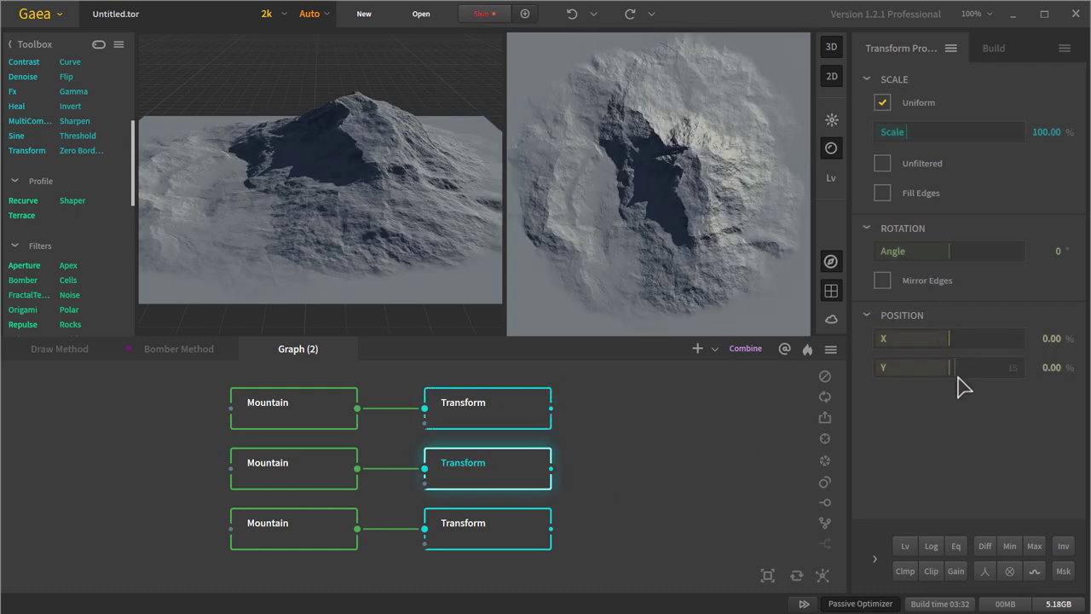
left_click_drag(956, 372, 936, 369)
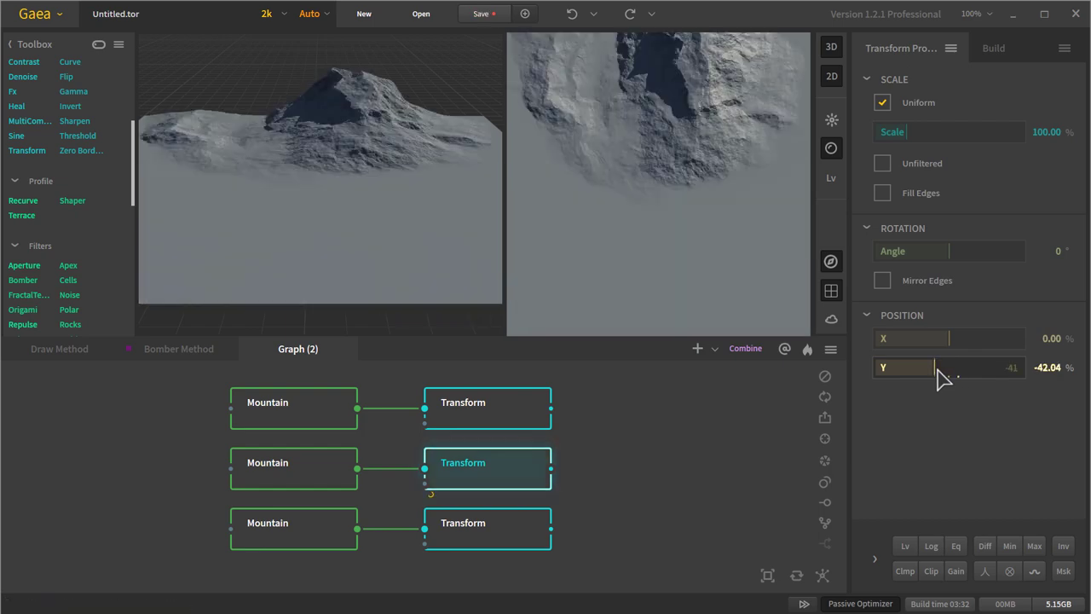
left_click_drag(937, 376, 937, 376)
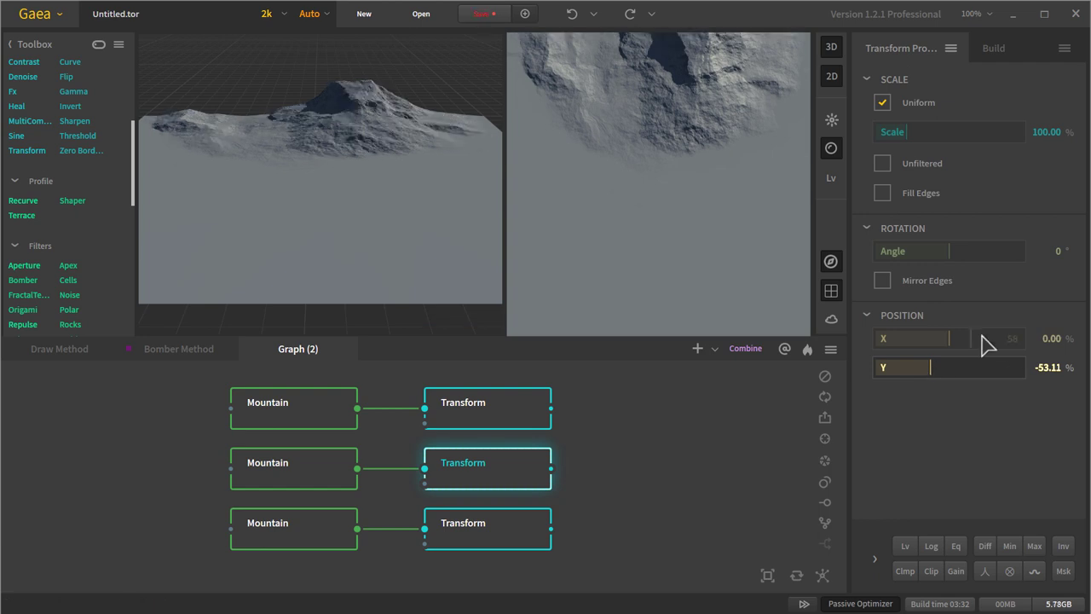
- Set the bottom Transform node's position to X -35.72% and Y -37.30%
left_click(517, 529)
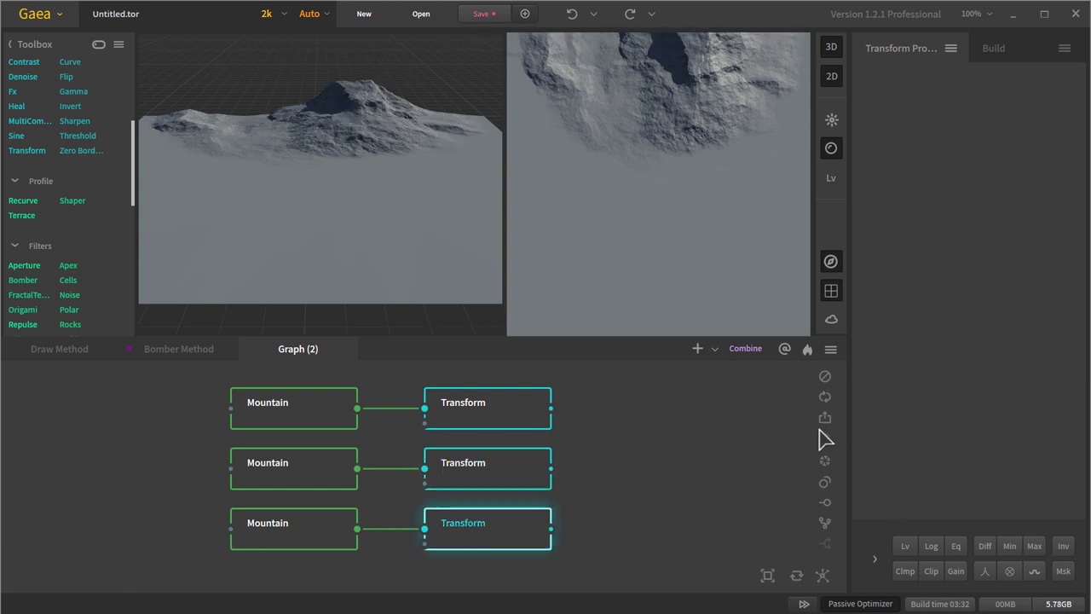
left_click(992, 339)
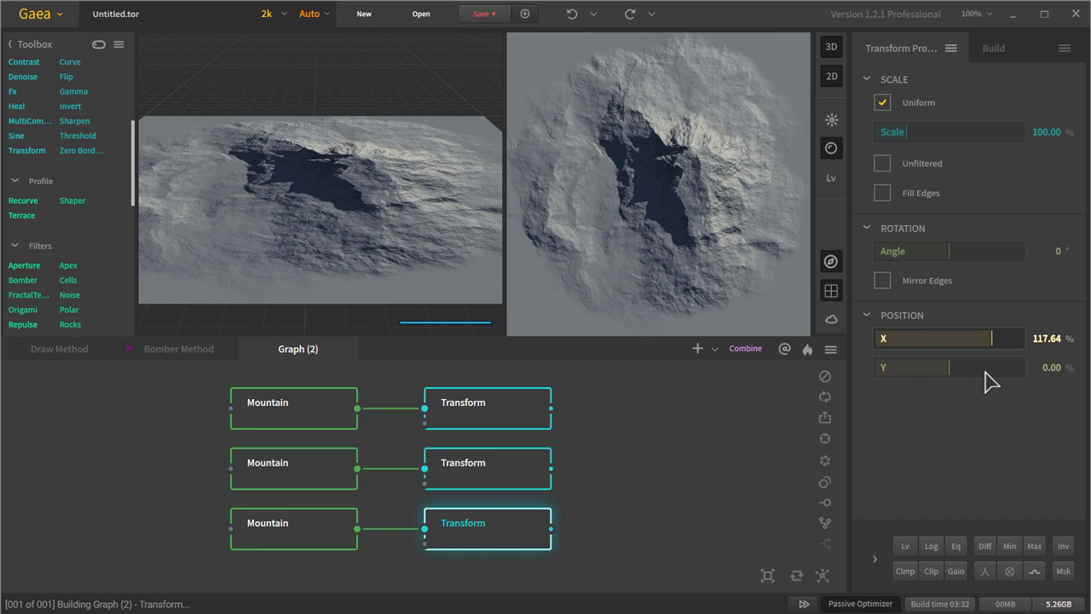
left_click(922, 340)
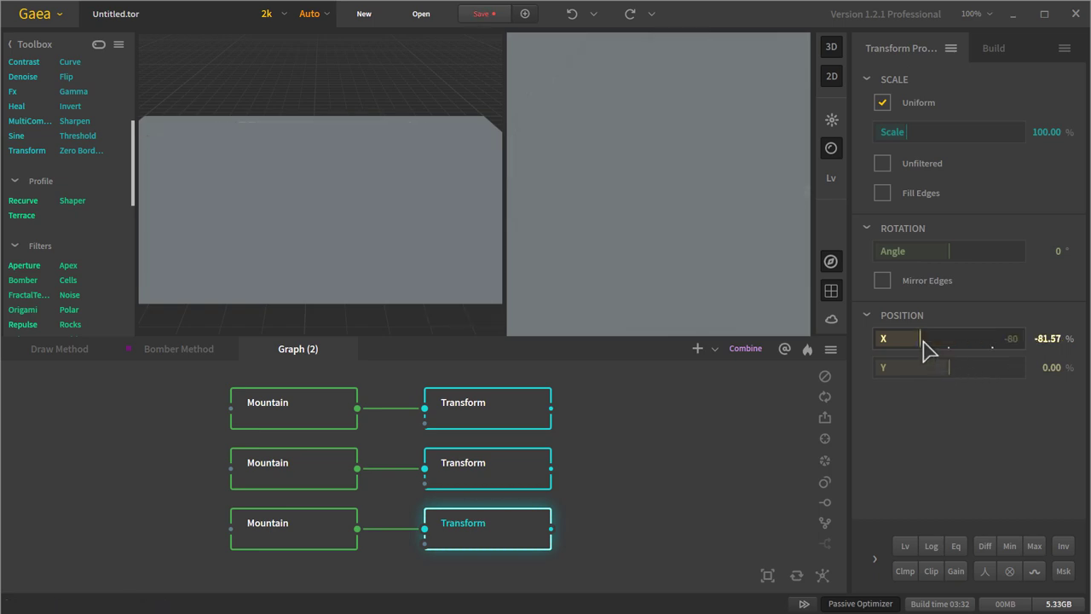
left_click_drag(923, 336, 947, 345)
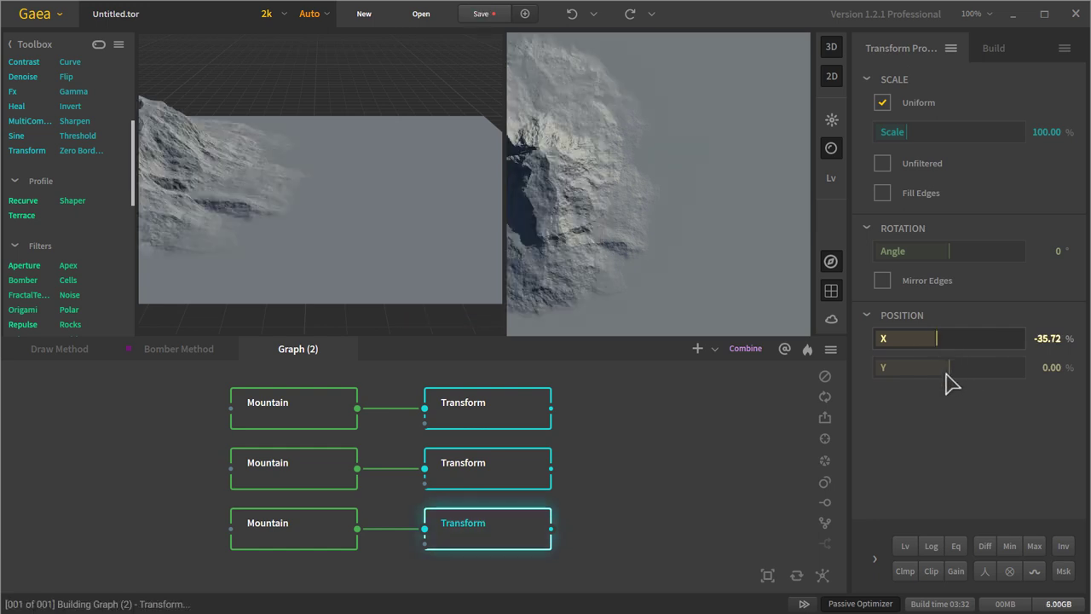
left_click(936, 368)
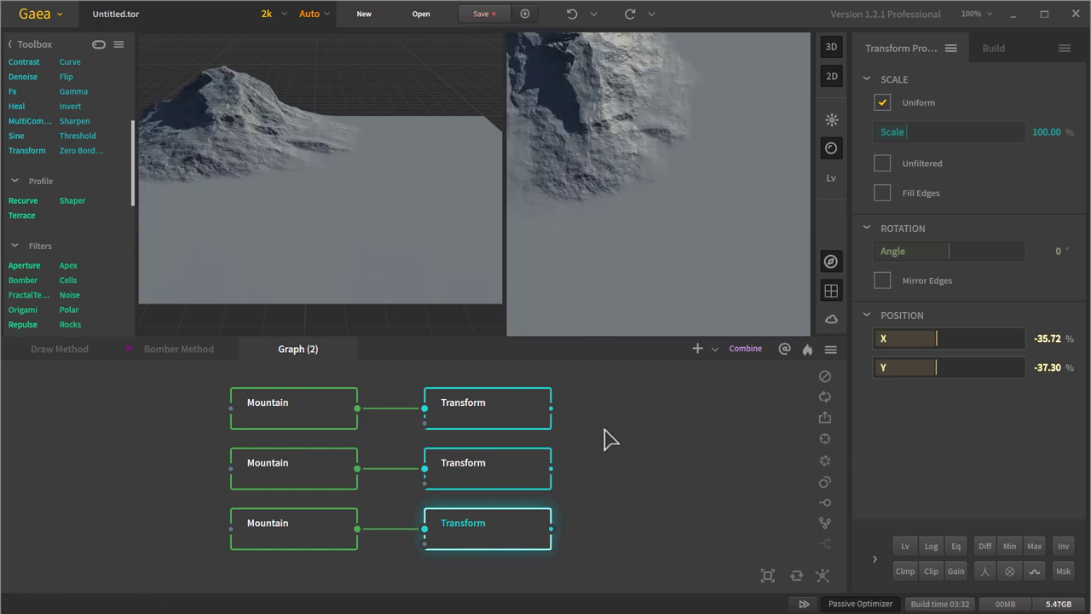
- Add a Combine node fed by the top Transform, align it beside that node, and connect the middle Transform to its second input
left_click_drag(551, 408, 622, 416)
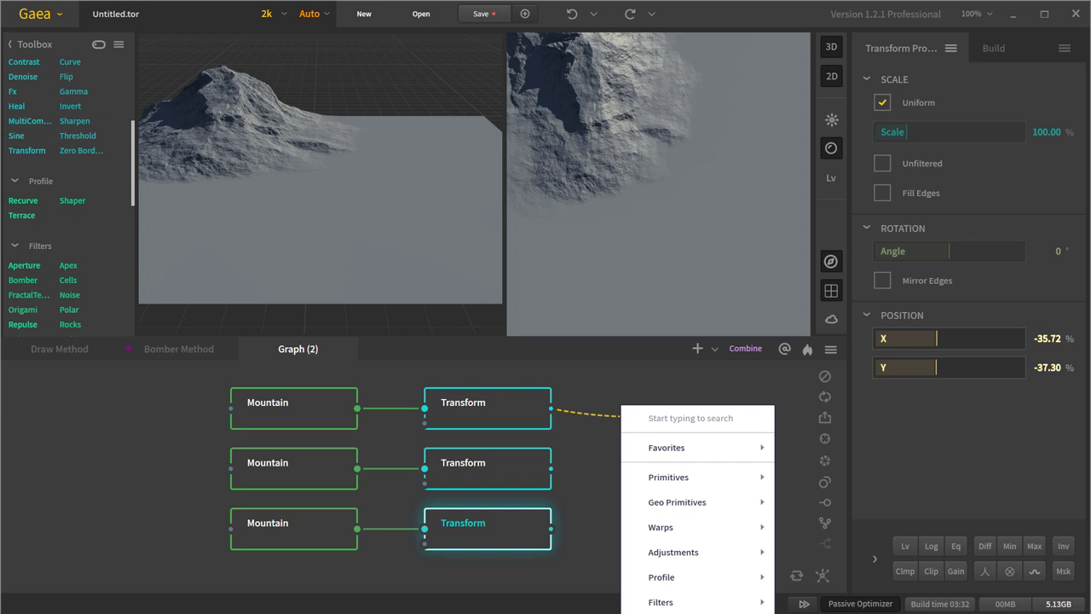
left_click(648, 423)
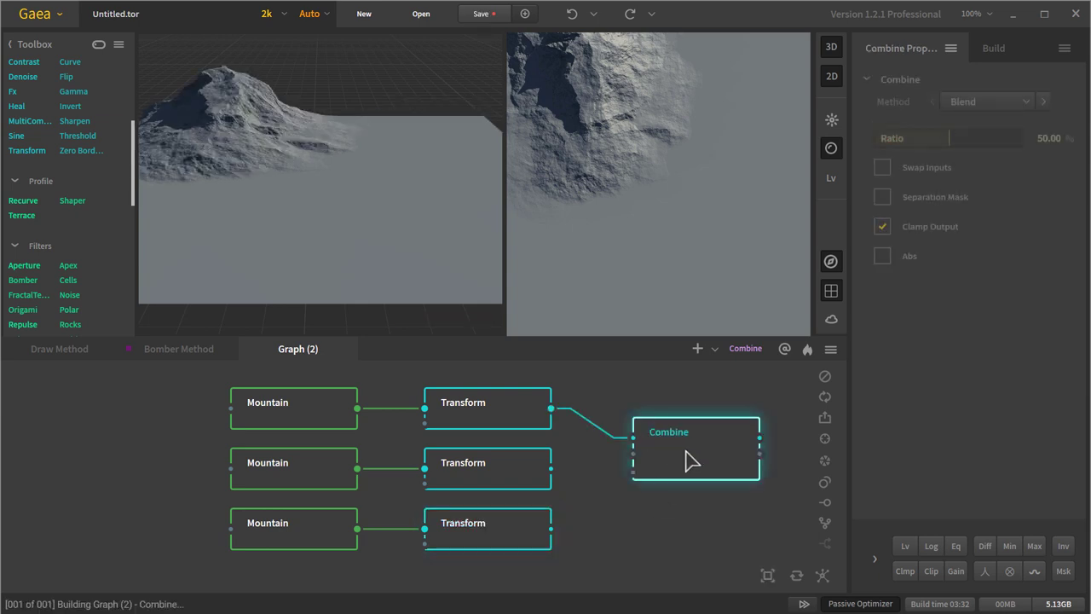
left_click_drag(685, 454, 670, 426)
left_click_drag(551, 468, 618, 424)
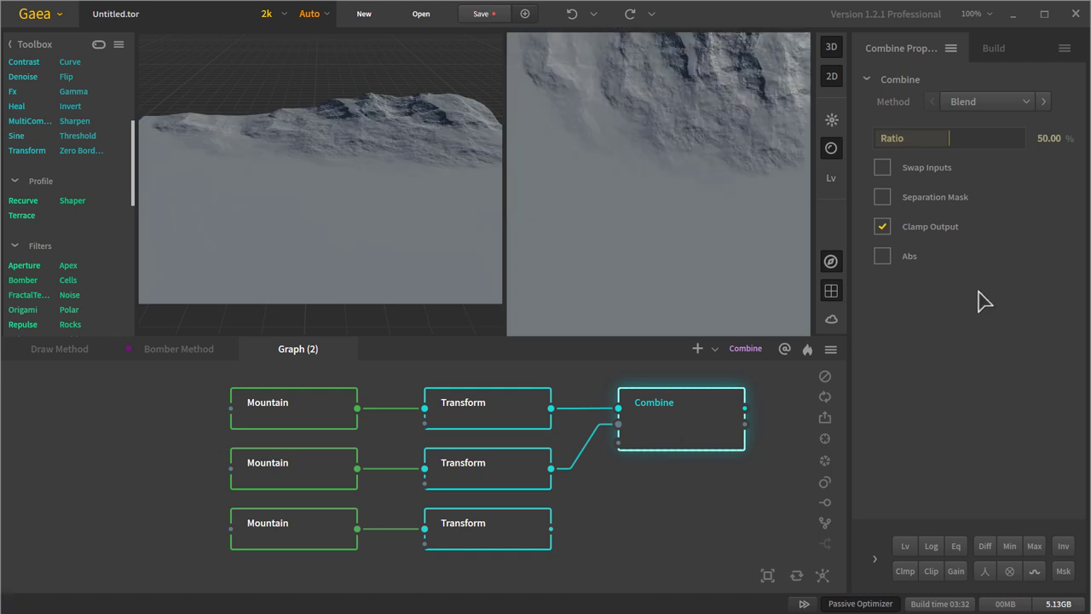
- Set the Combine node's method to Max and its ratio to 100%
left_click(1006, 104)
left_click(968, 260)
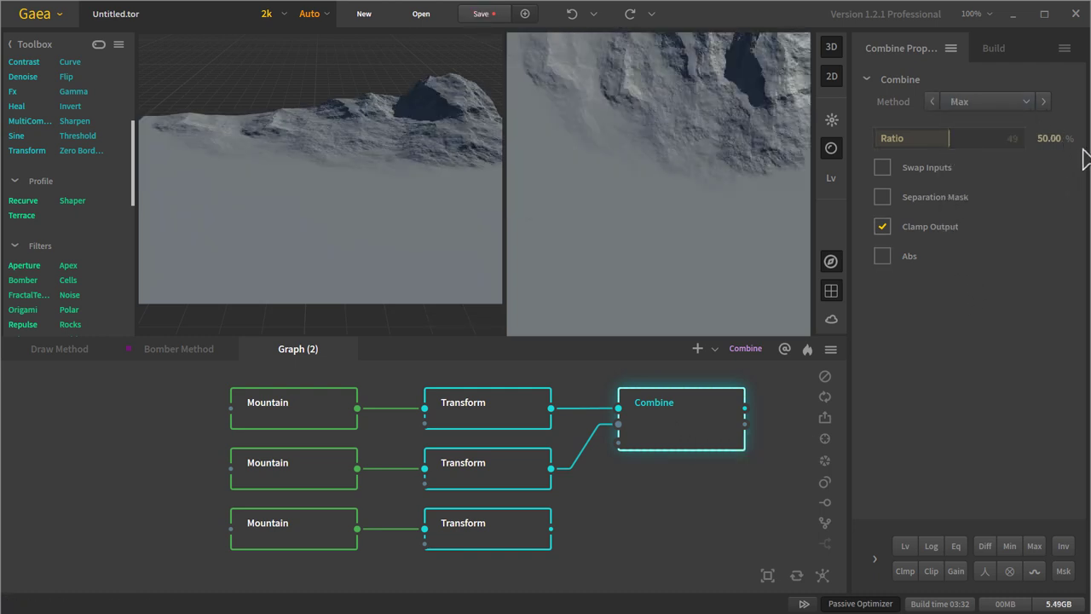
left_click_drag(1084, 158, 1090, 159)
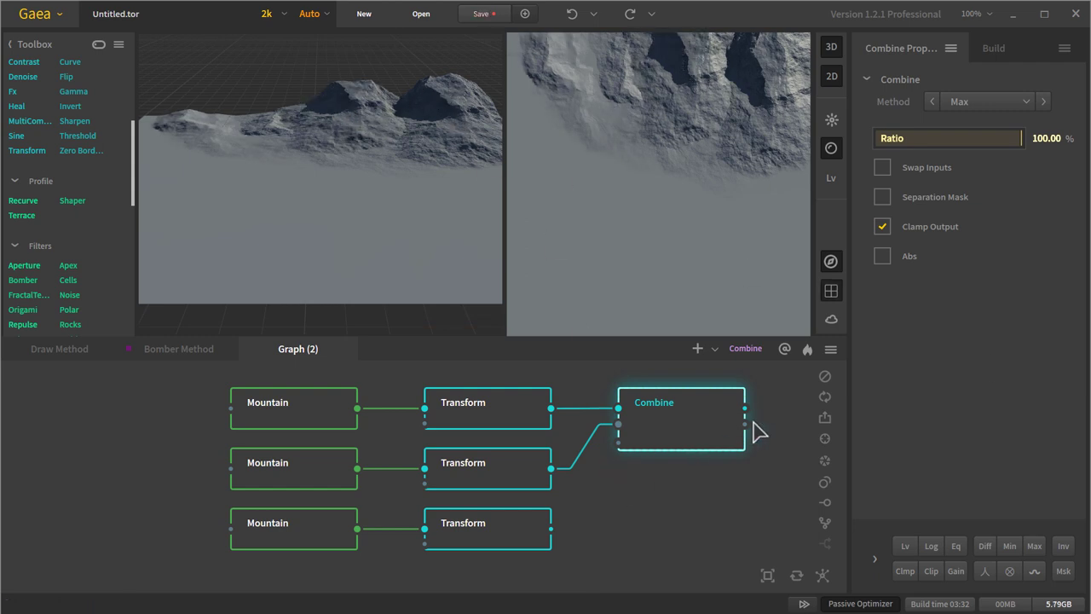
- Add a second Combine node below the first, feeding it the first Combine's output and the bottom Transform's output
left_click_drag(745, 424, 808, 580)
left_click_drag(731, 516, 725, 517)
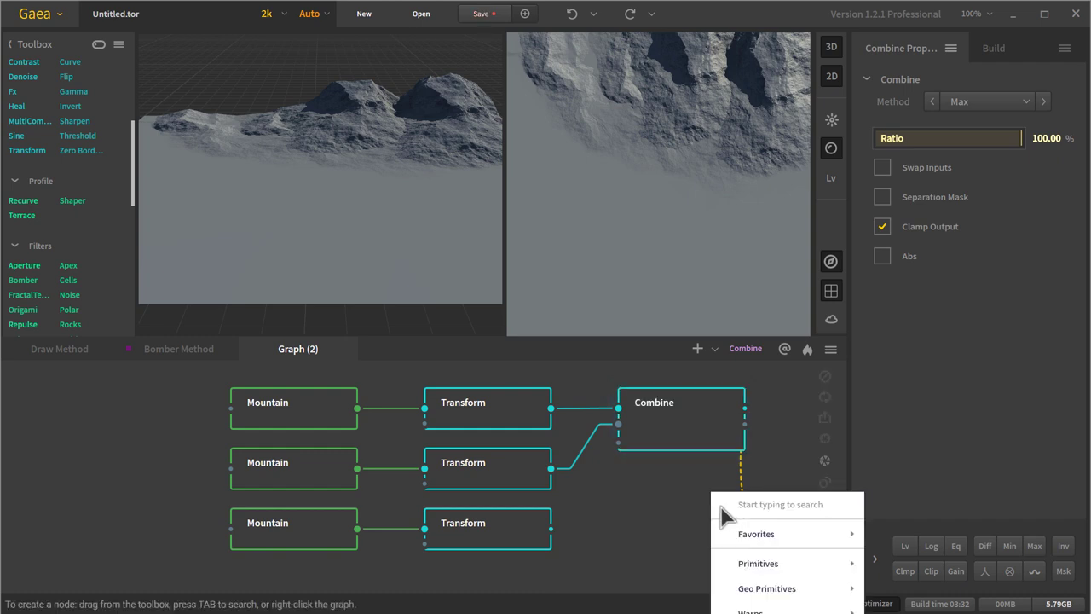
type("com")
left_click(772, 561)
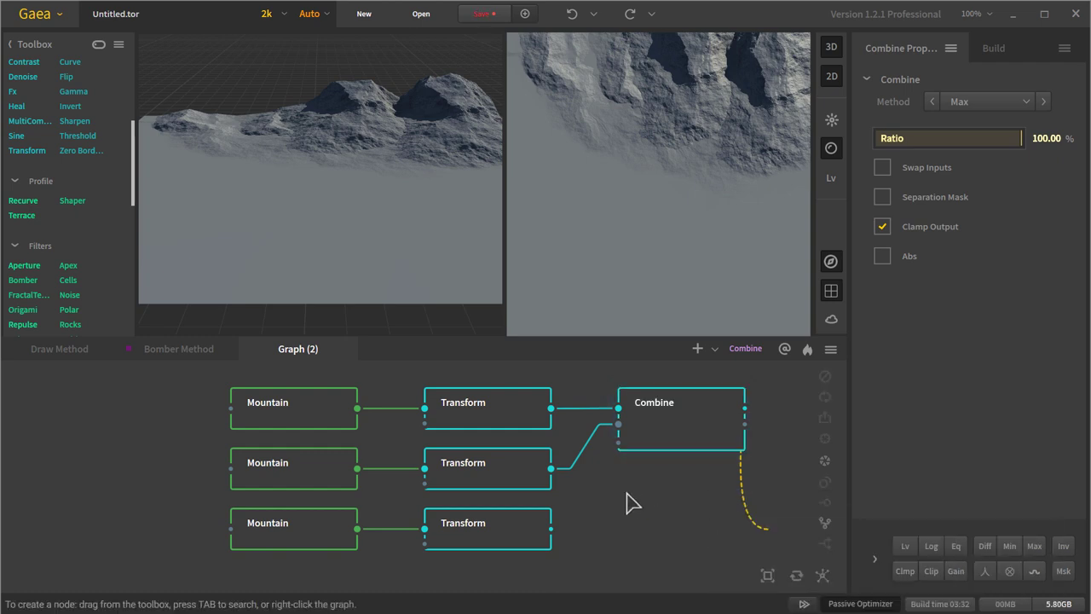
left_click_drag(553, 529, 783, 537)
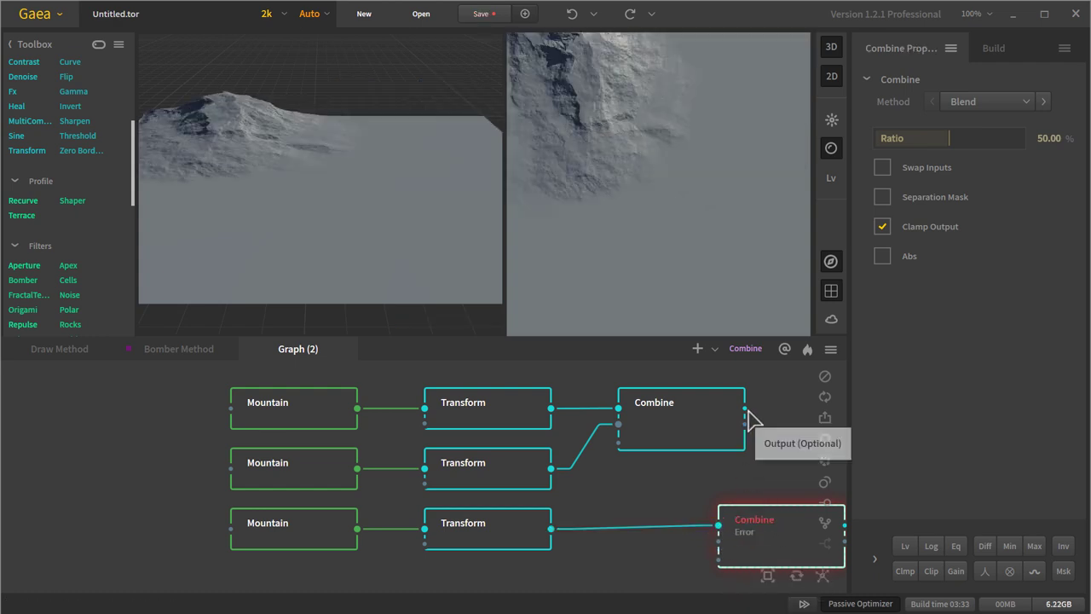
left_click_drag(745, 409, 718, 522)
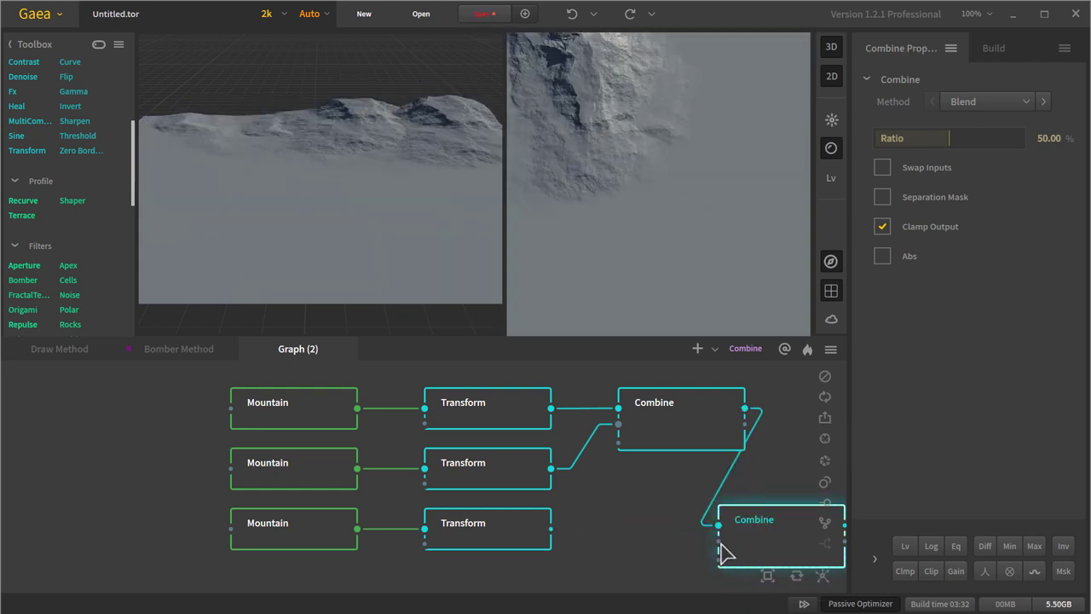
left_click_drag(627, 526, 553, 529)
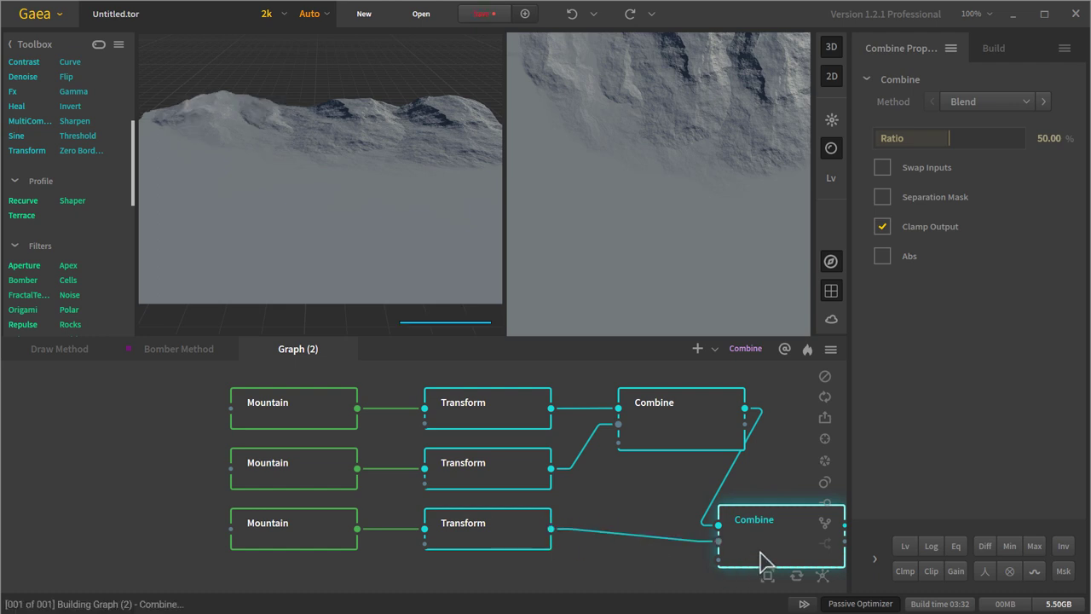
left_click_drag(784, 543, 687, 530)
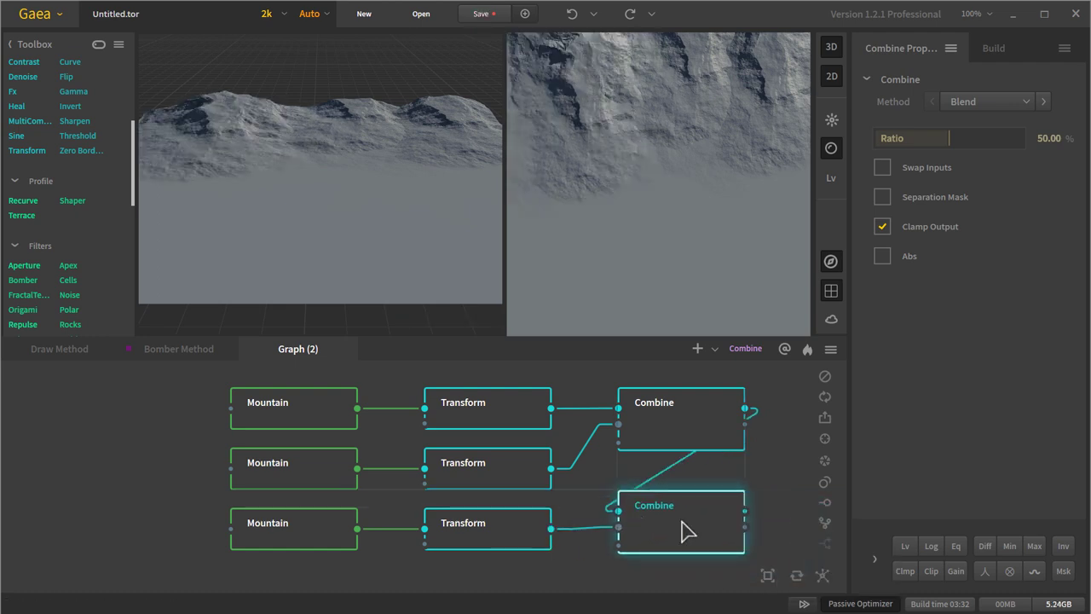
- Set the second Combine node's method to Max and its ratio to 100%
left_click(988, 102)
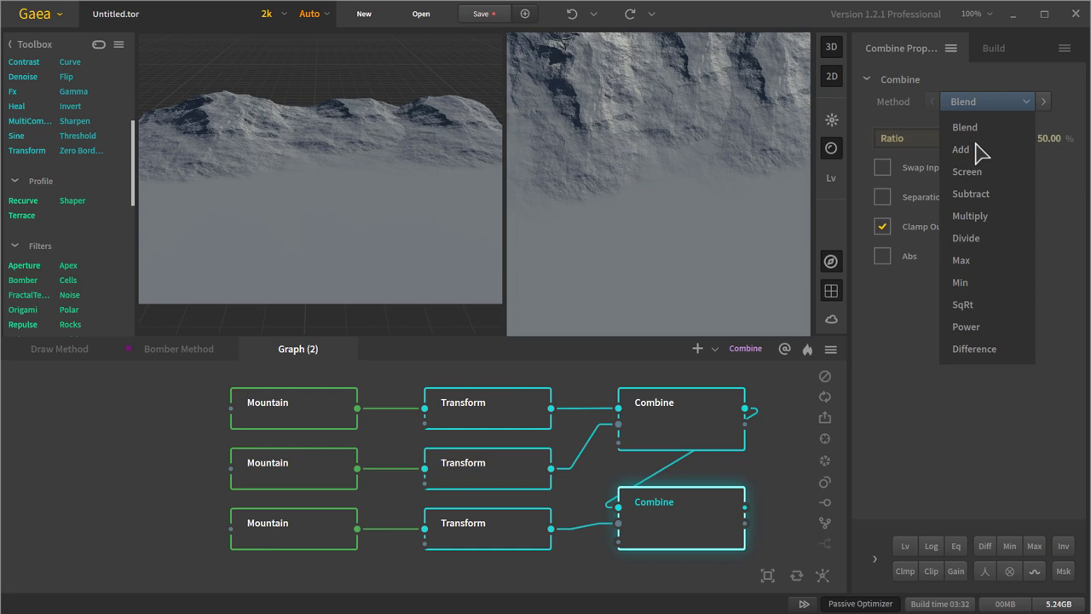
left_click(991, 261)
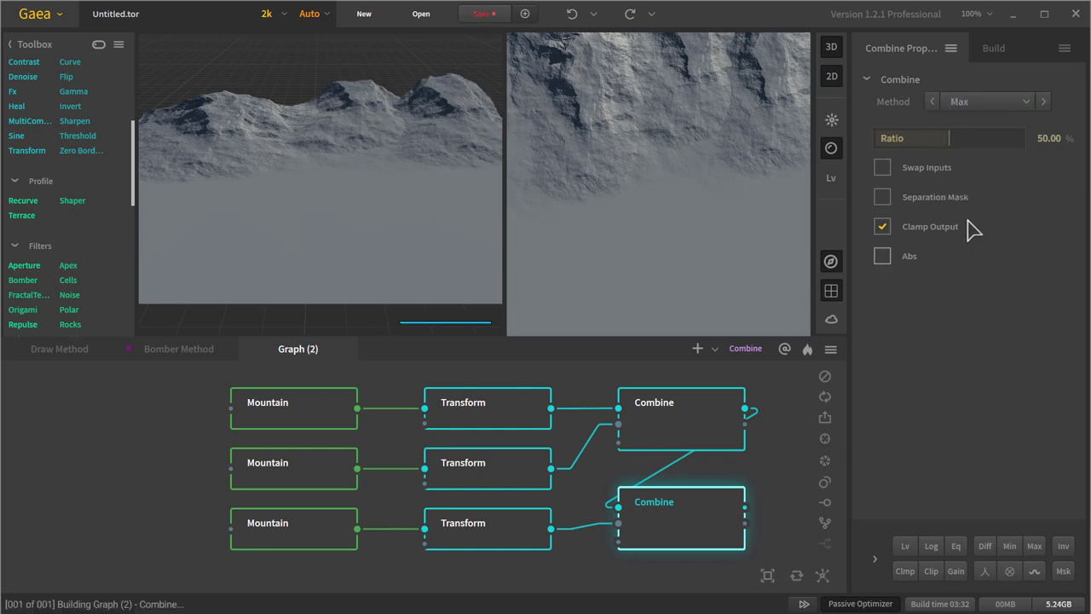
left_click_drag(951, 139, 1087, 145)
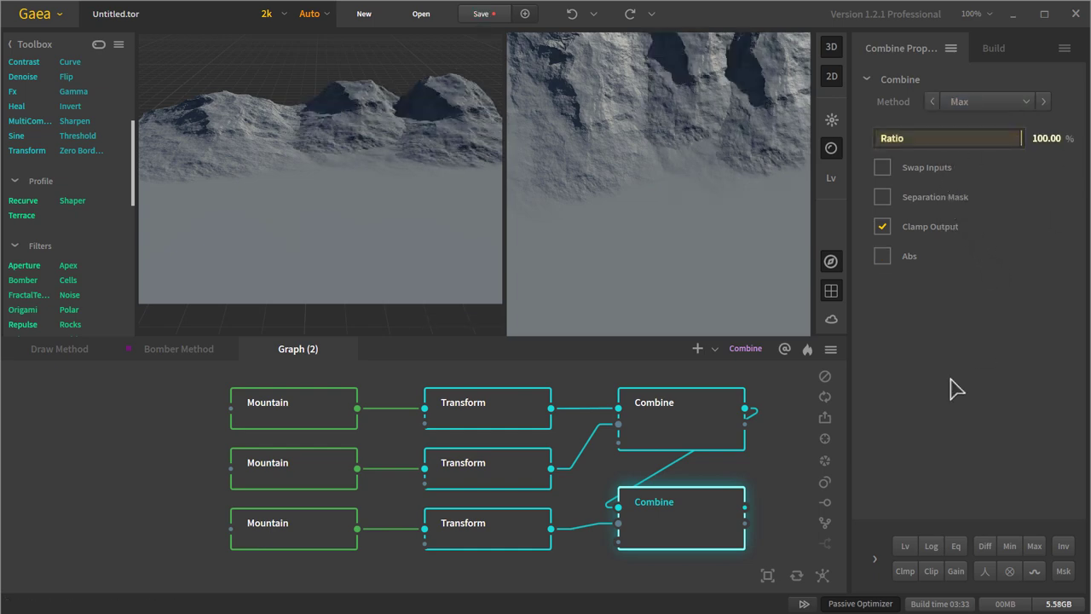
- Add an Erosion node fed by the lower Combine's output and align it beside that Combine node
left_click_drag(418, 134, 418, 213)
middle_click_drag(728, 460, 523, 454)
scroll(524, 454, "up", 1)
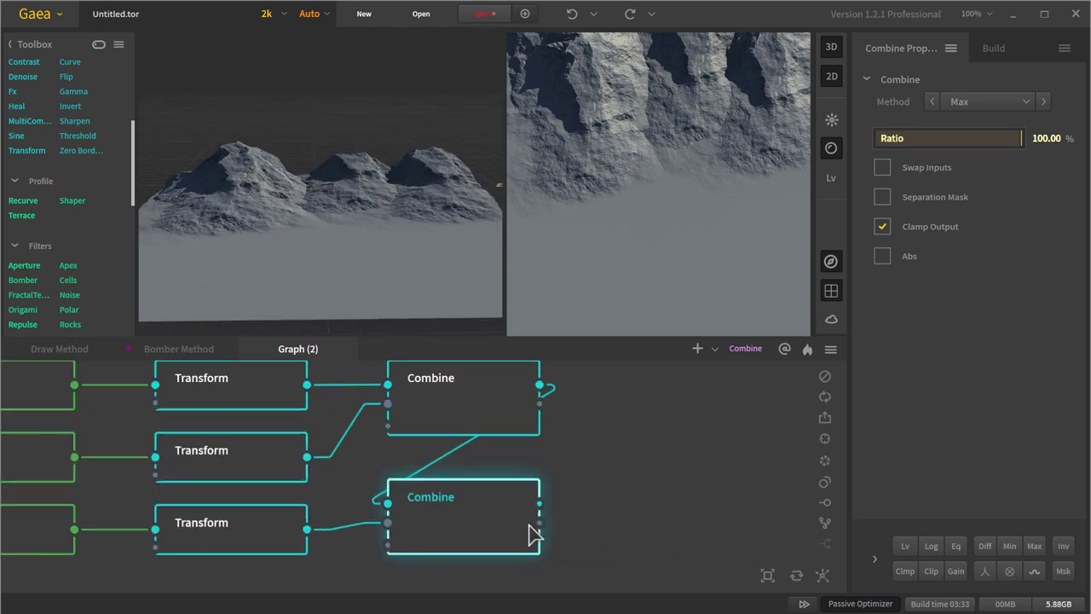
left_click_drag(540, 503, 701, 491)
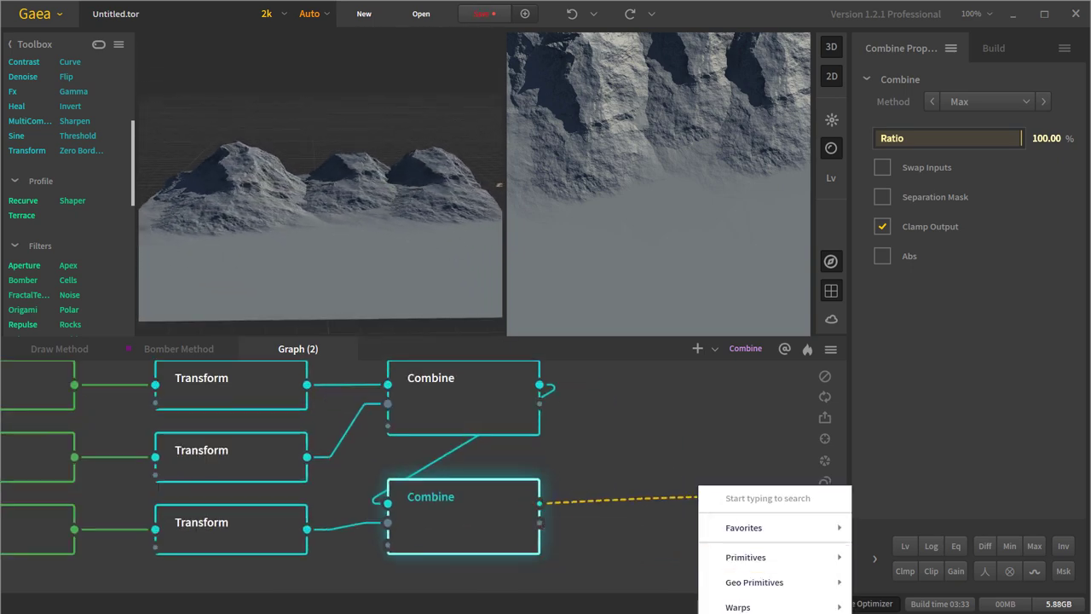
left_click(670, 360)
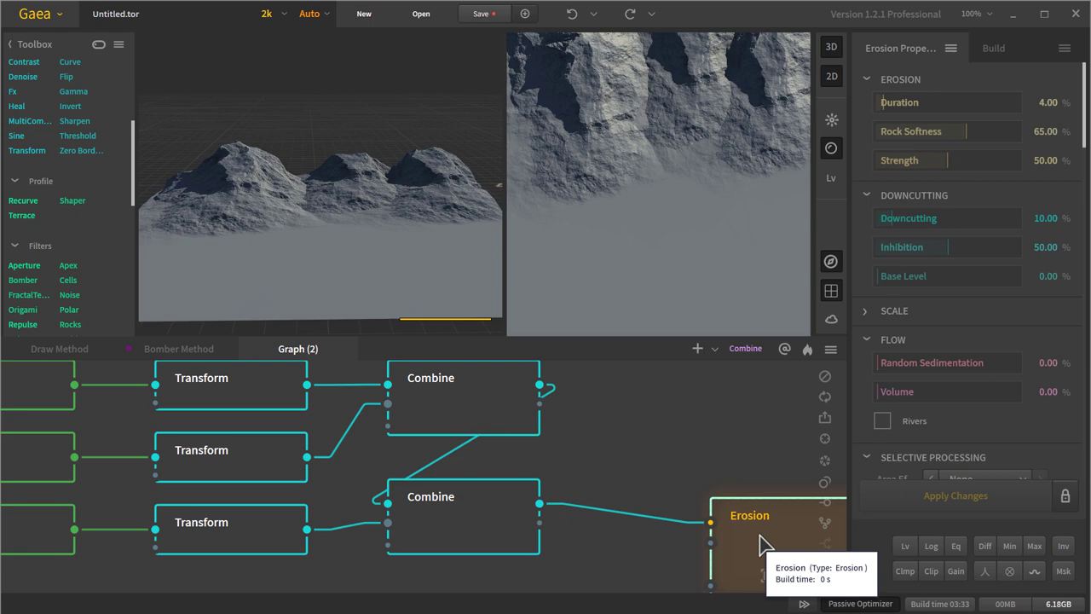
left_click_drag(762, 544, 652, 512)
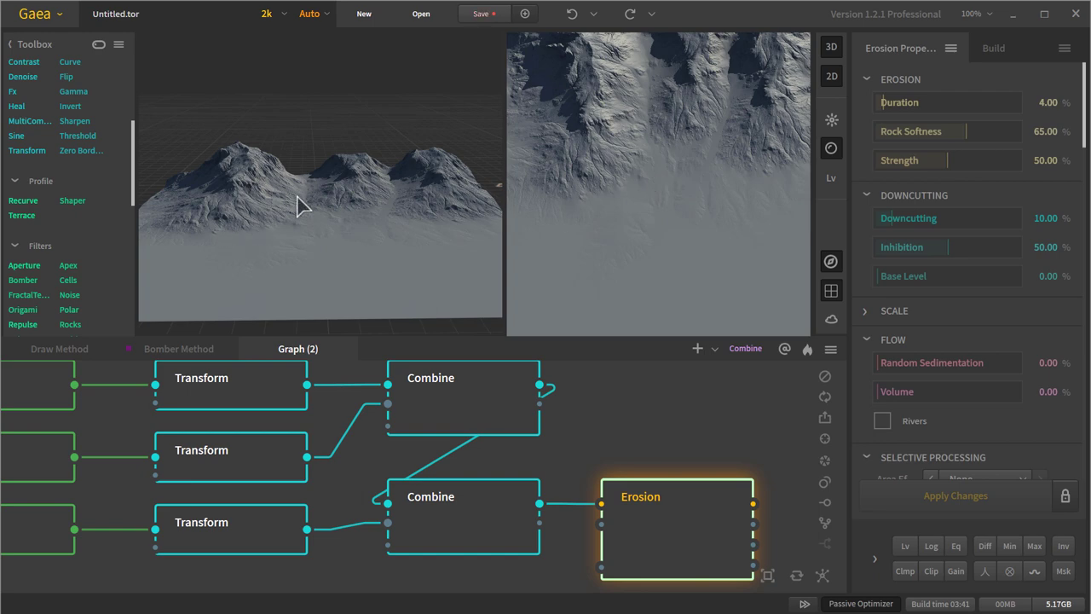
- Set the Erosion node to Duration 12%, Rock Softness 100% and Strength 100%, with a Precipitation area effect
left_click_drag(301, 201, 281, 232)
right_click(682, 546)
left_click(680, 537)
right_click(666, 522)
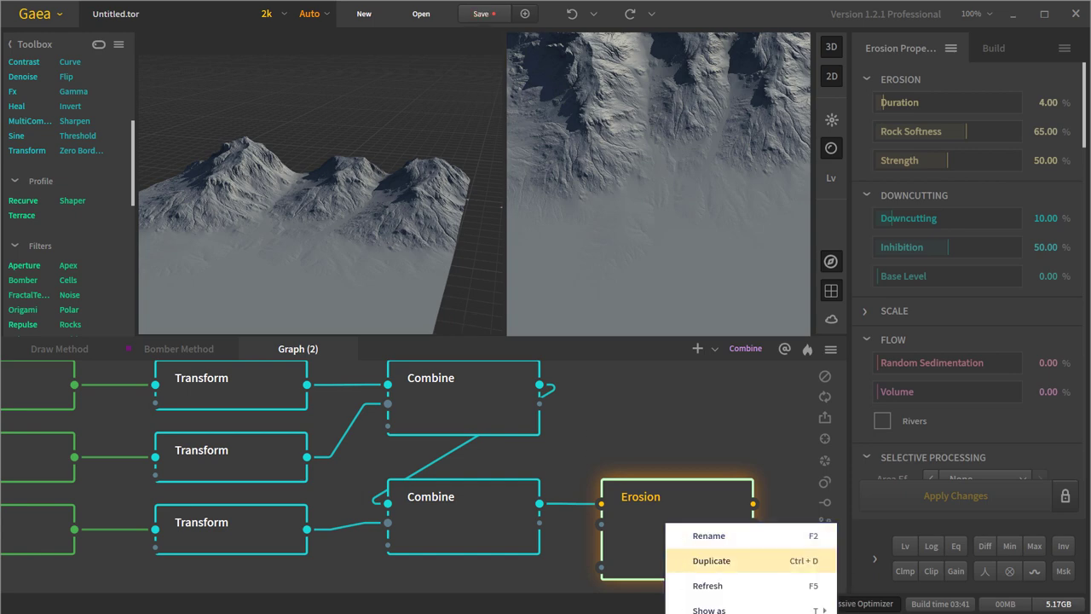
left_click(725, 611)
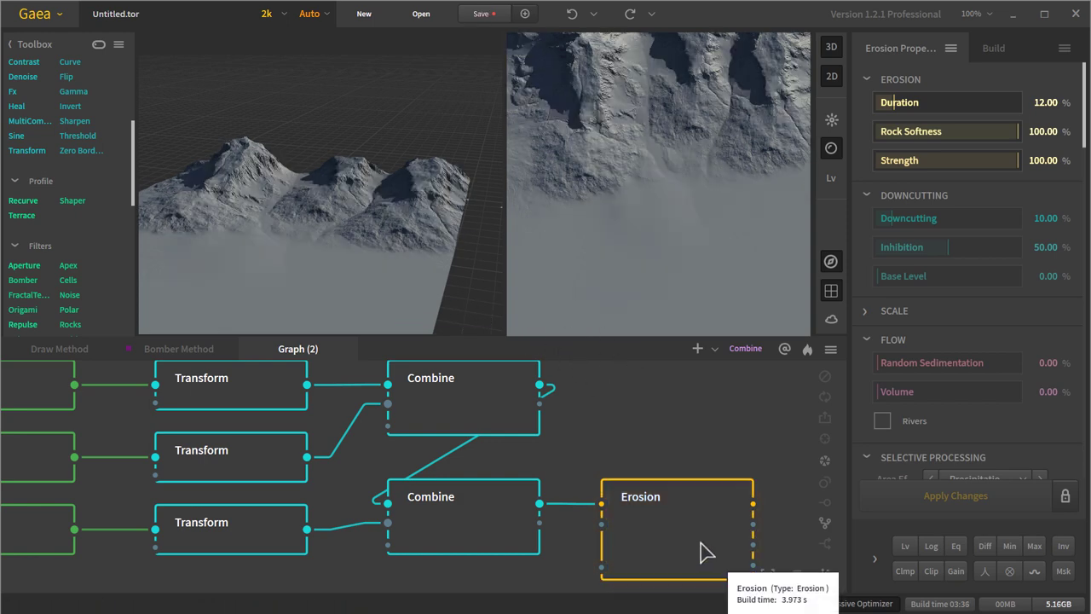
- Add a Thermal node fed by the Erosion node's main output and align it beside the Erosion node
scroll(353, 207, "up", 10)
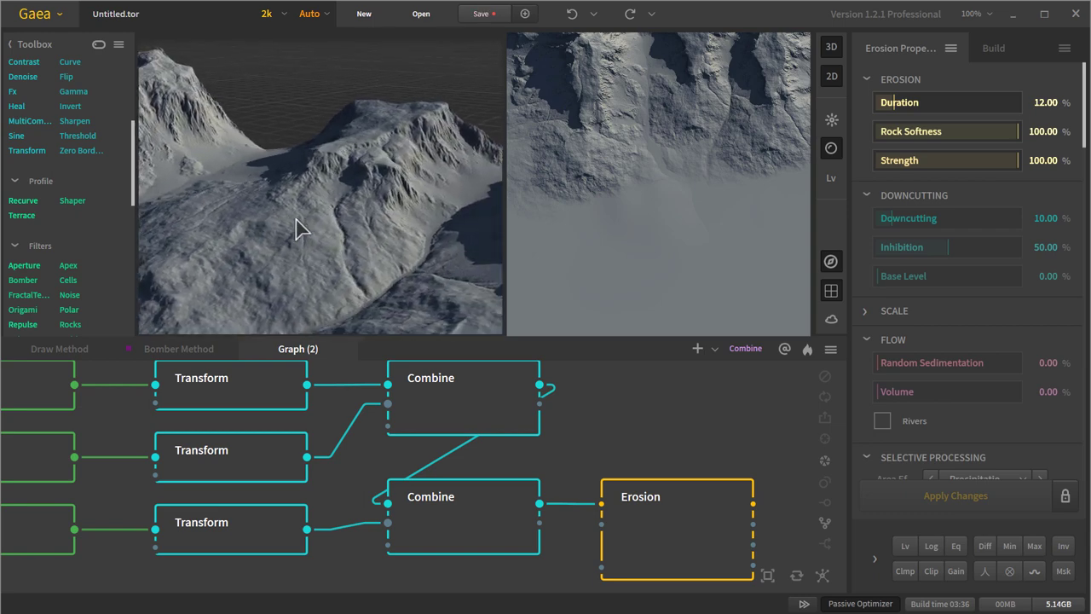
left_click_drag(368, 219, 387, 231)
scroll(401, 204, "up", 4)
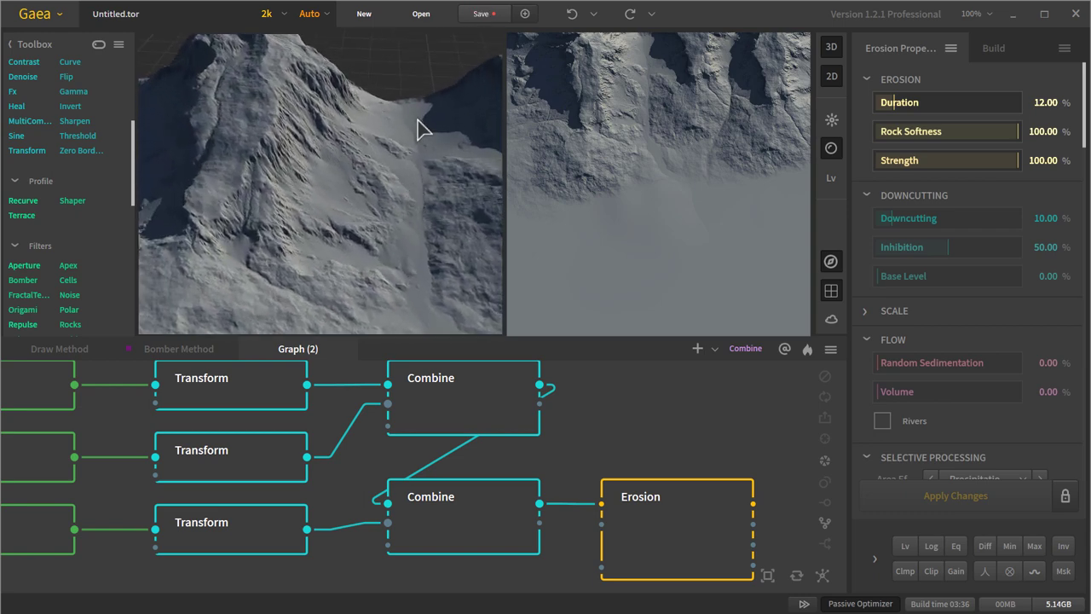
left_click_drag(417, 242, 441, 188)
left_click_drag(307, 258, 380, 304)
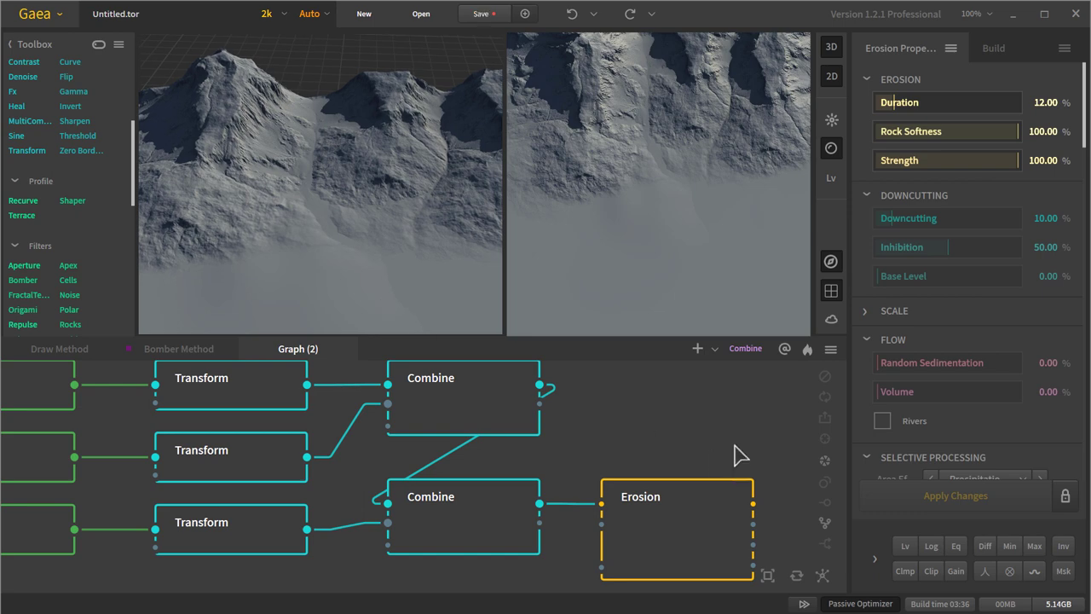
left_click_drag(784, 495, 731, 487)
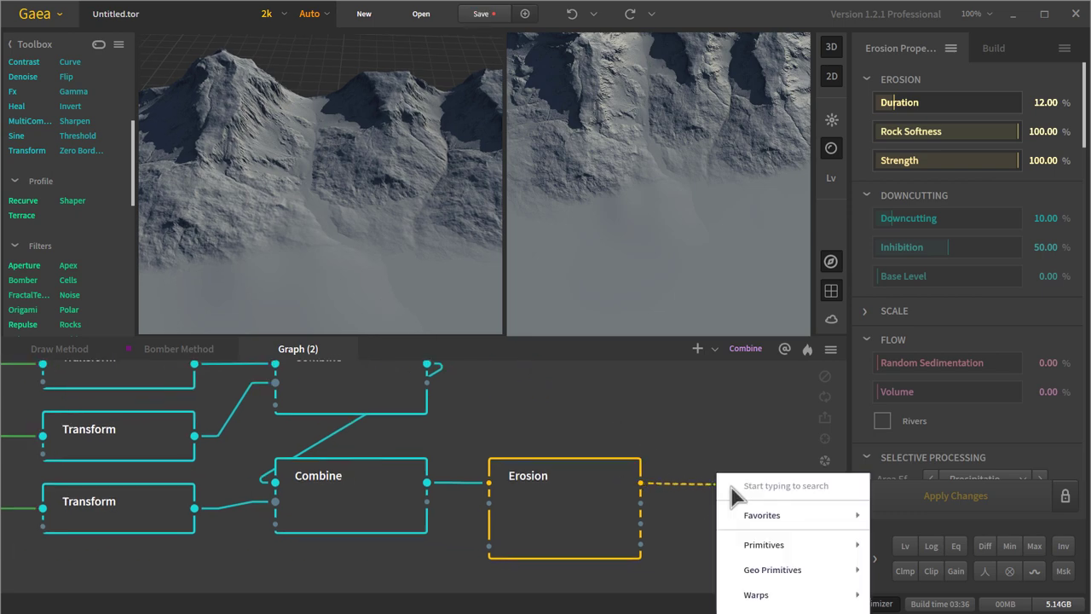
type("thermal")
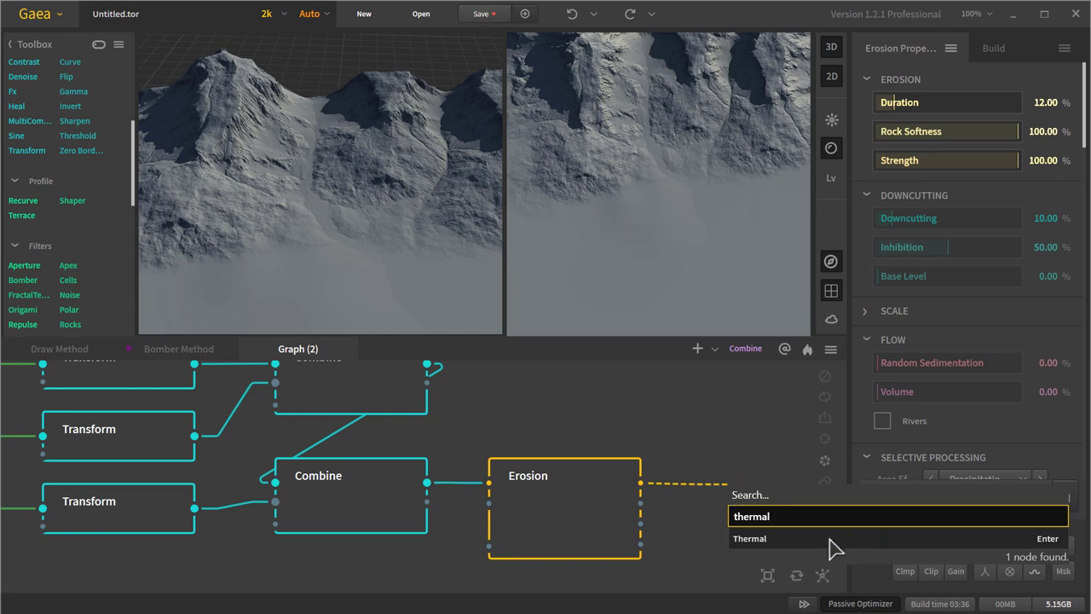
key("Return")
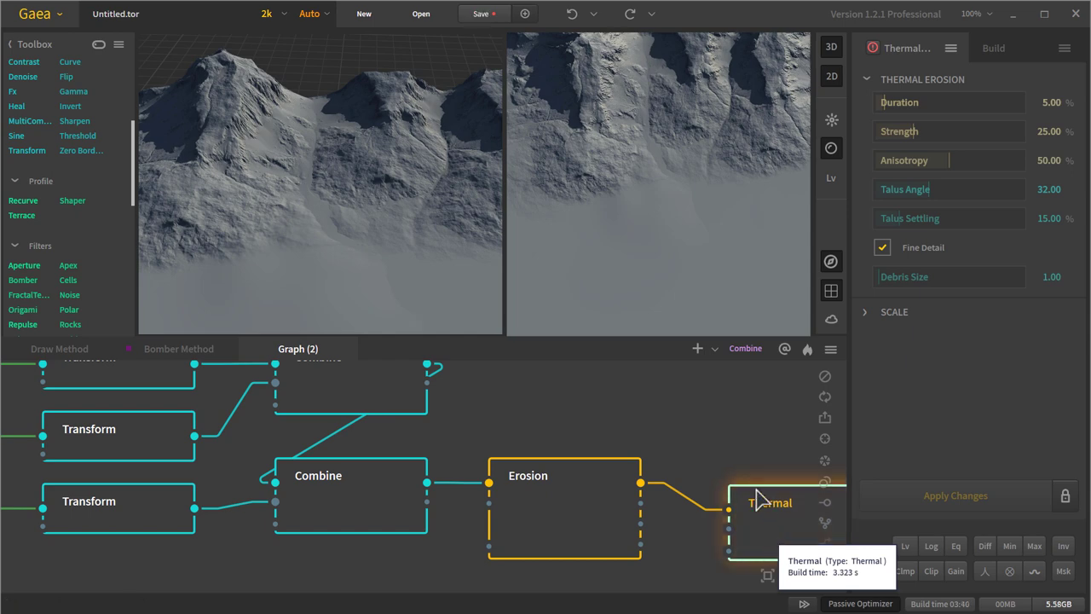
left_click_drag(757, 524, 715, 497)
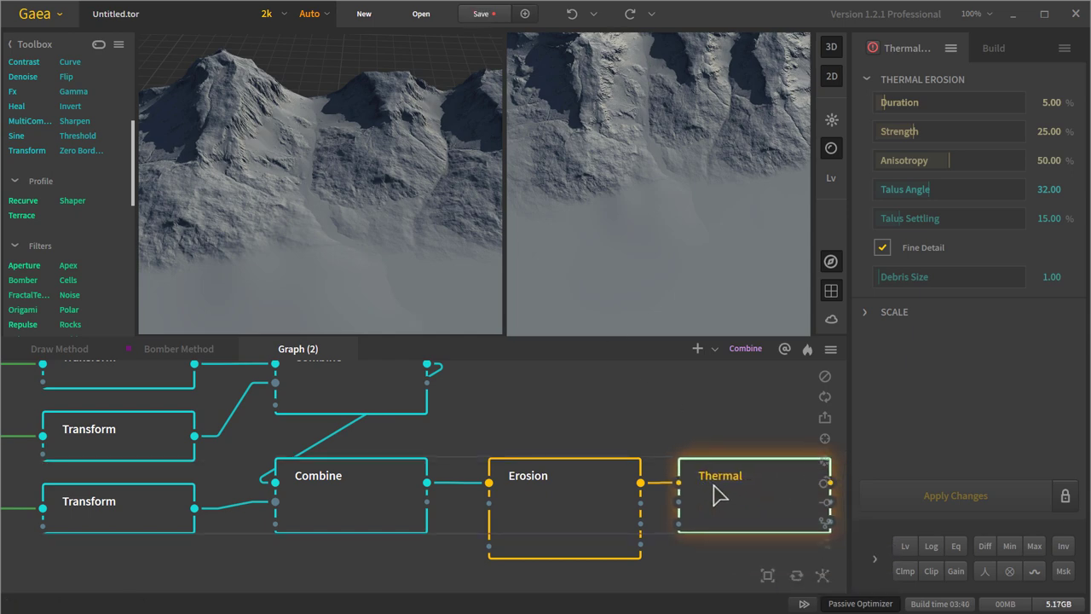
- Set the Thermal node to Duration 15%, Strength 97.97% and Anisotropy 1.65%
right_click(735, 500)
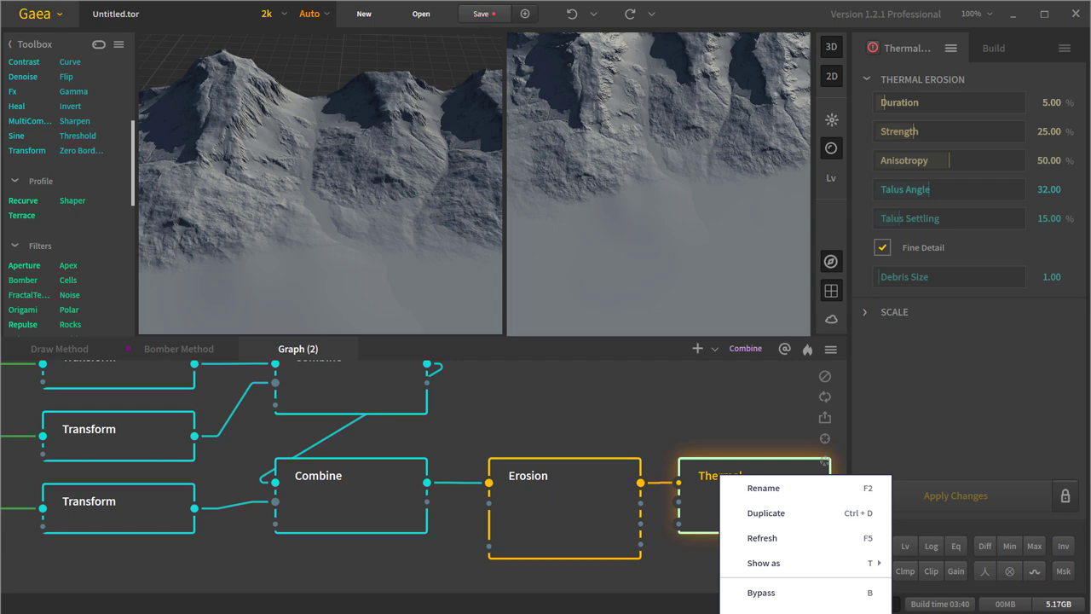
left_click(762, 611)
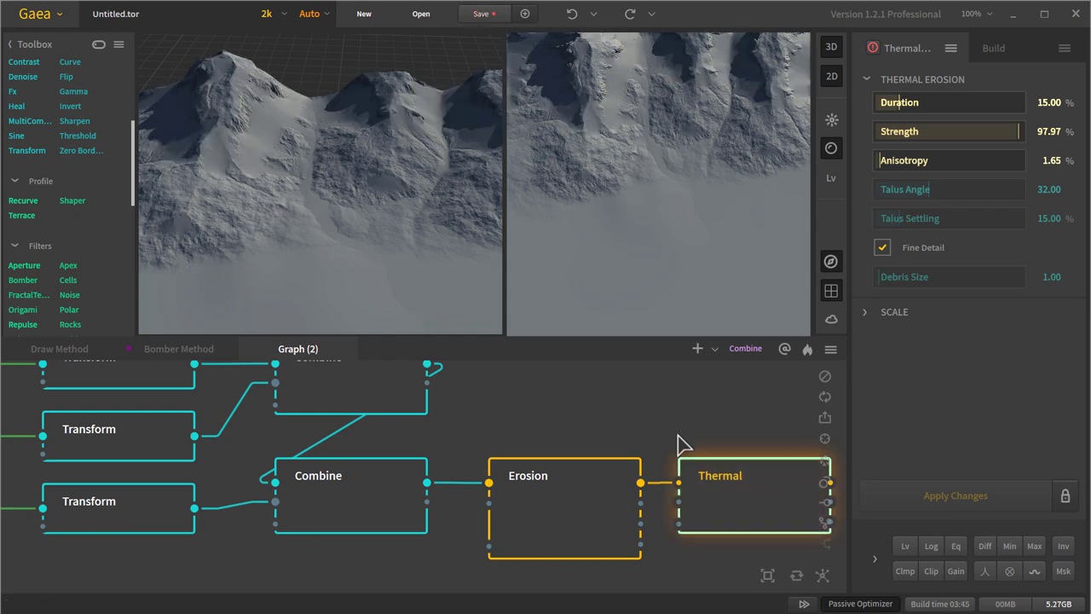
left_click_drag(386, 136, 410, 143)
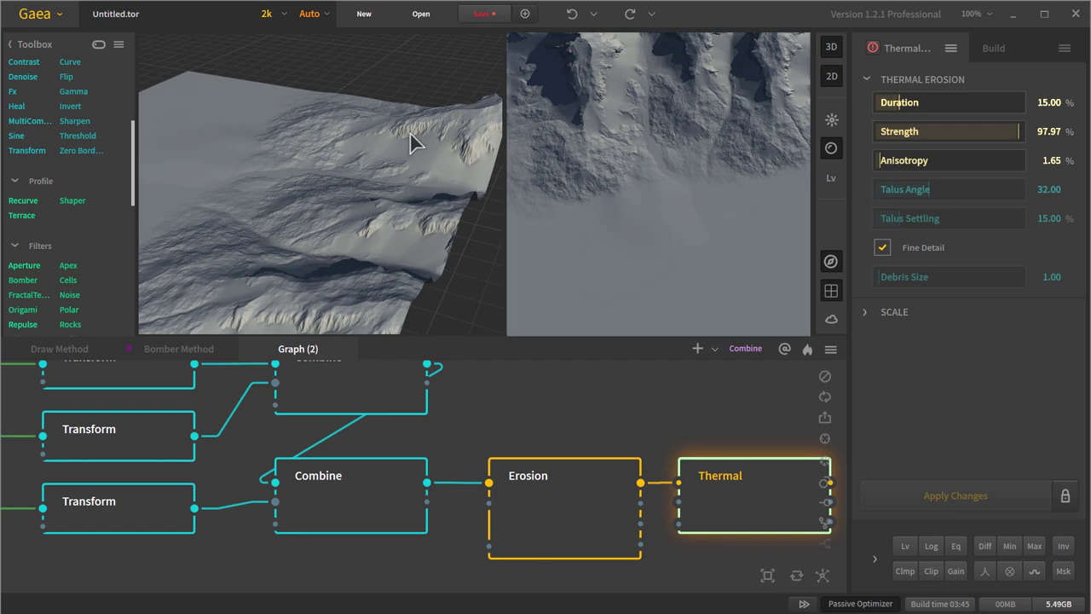
- Inspect the thermally eroded mountain range in 3D and fit the whole node graph in view
left_click_drag(337, 179, 408, 162)
middle_click_drag(690, 529, 418, 532)
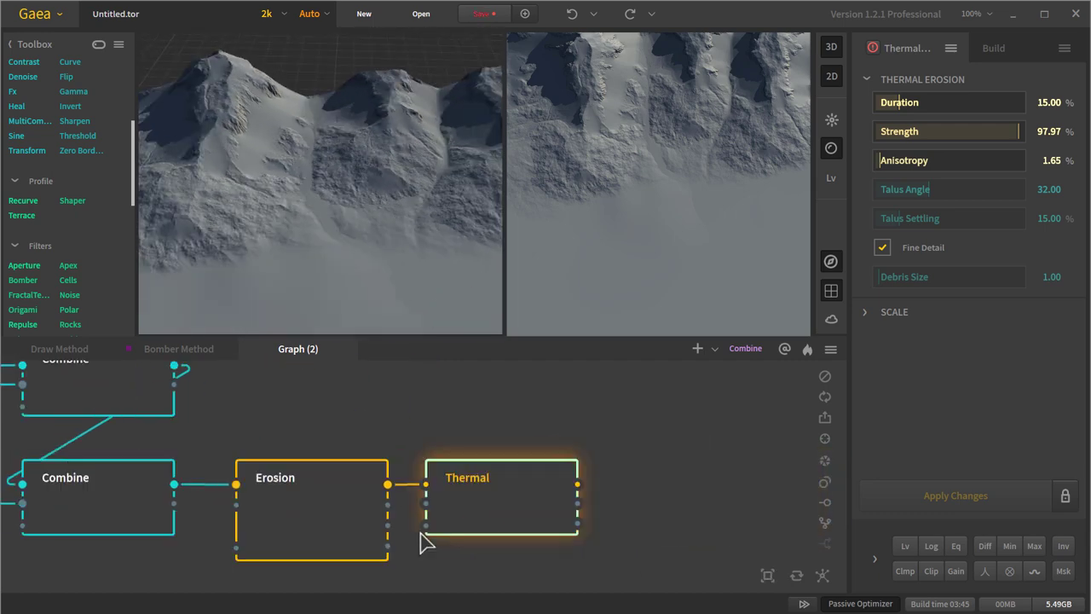
scroll(682, 490, "down", 2)
left_click(768, 576)
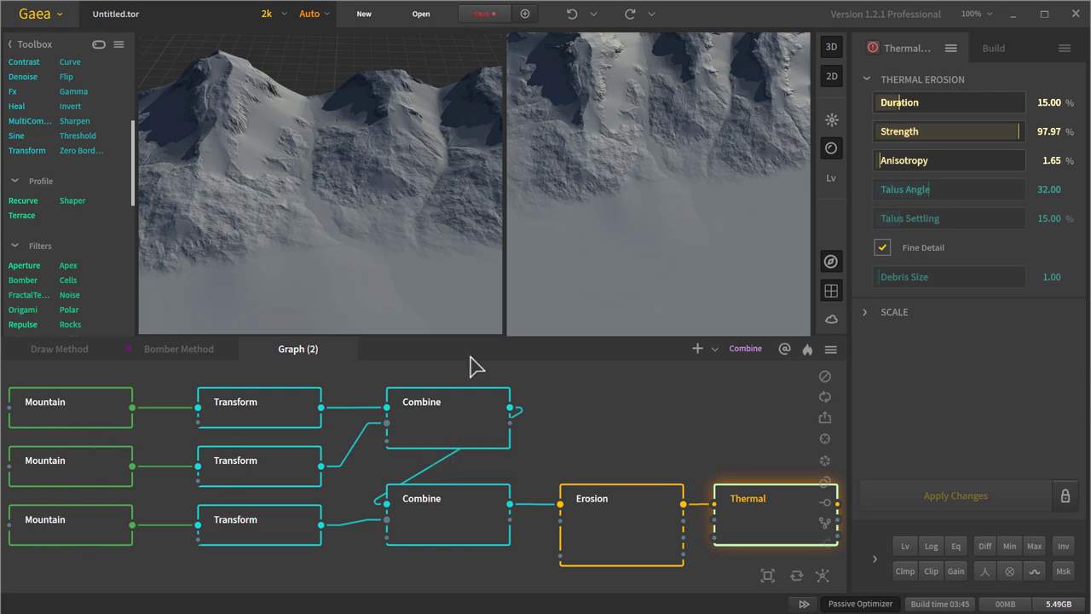
right_click(670, 413)
key("Escape")
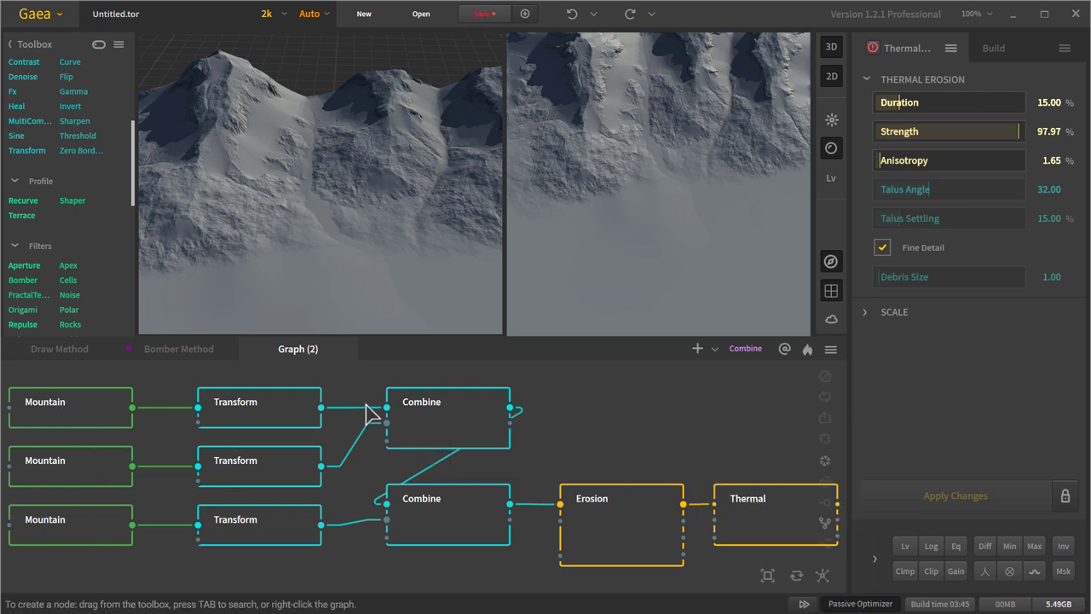
- Review the textured terrains of the Draw Method and Bomber Method graphs in the 3D view
left_click(60, 349)
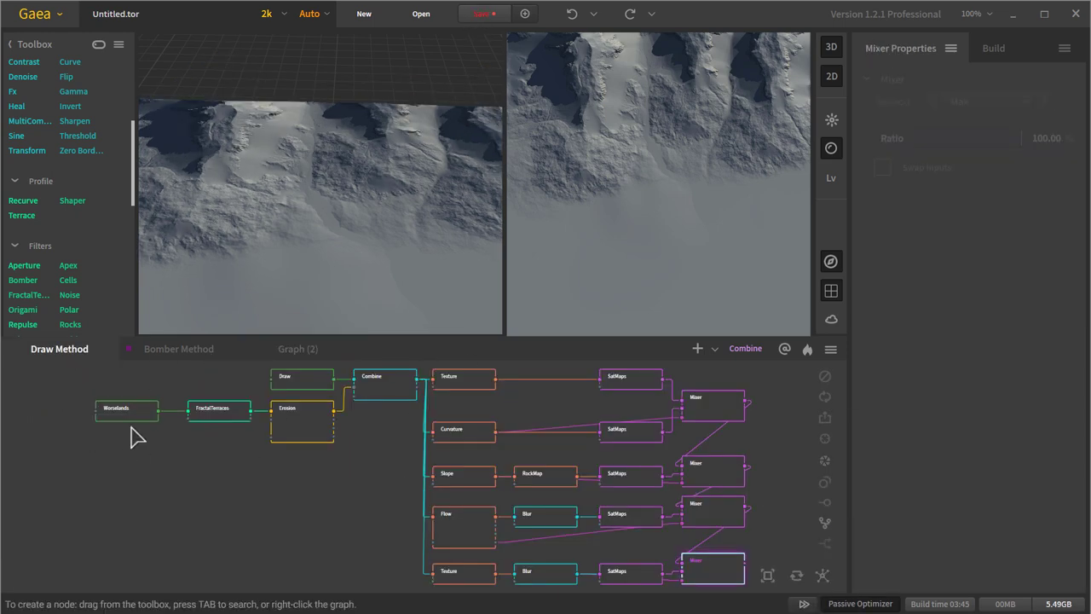
left_click_drag(304, 206, 415, 231)
left_click_drag(373, 159, 352, 20)
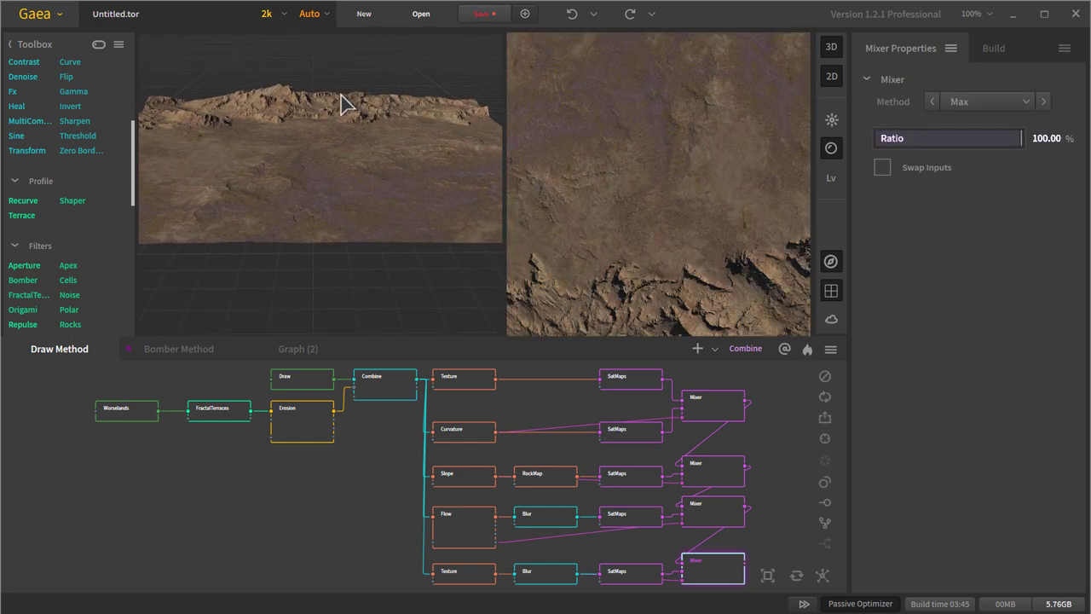
left_click_drag(342, 107, 349, 254)
left_click(177, 349)
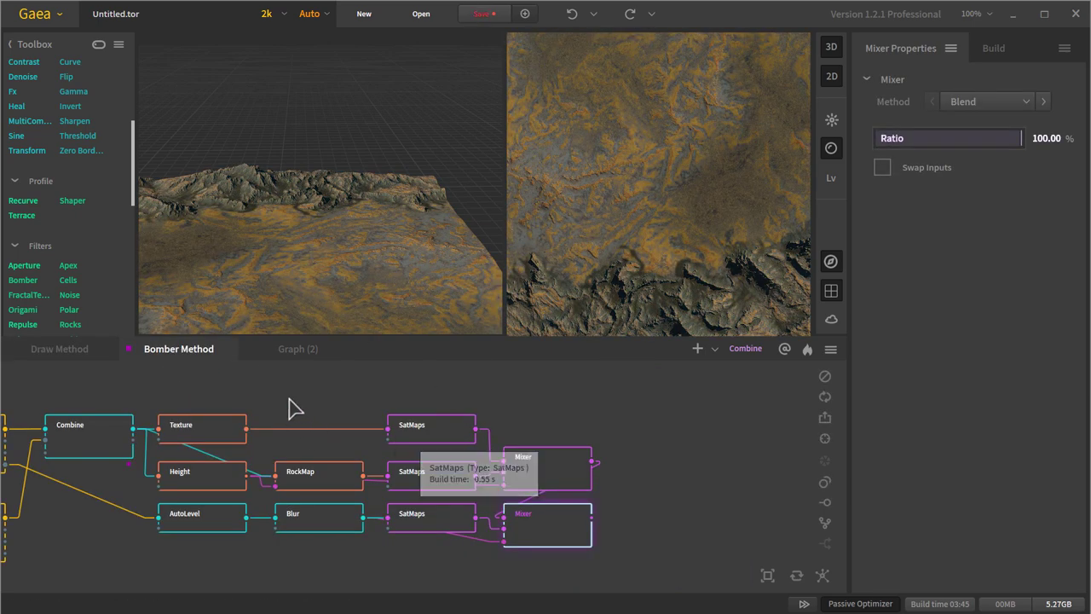
left_click_drag(310, 224, 336, 222)
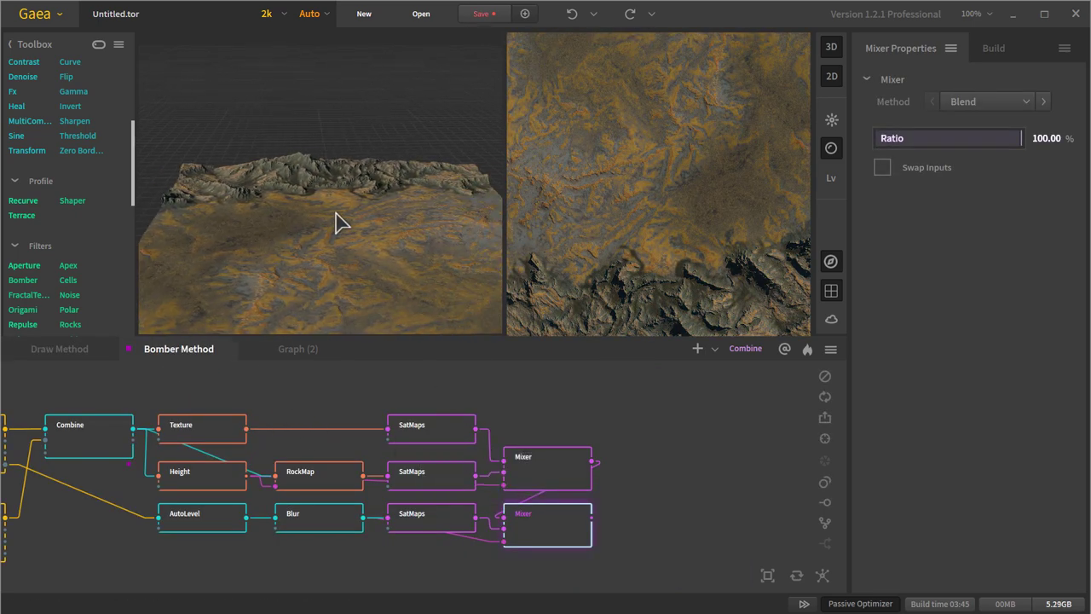
- Pin the Draw Method graph's Combine node as underlay and check the Bomber Method texturing on that terrain
left_click(70, 356)
left_click(405, 400)
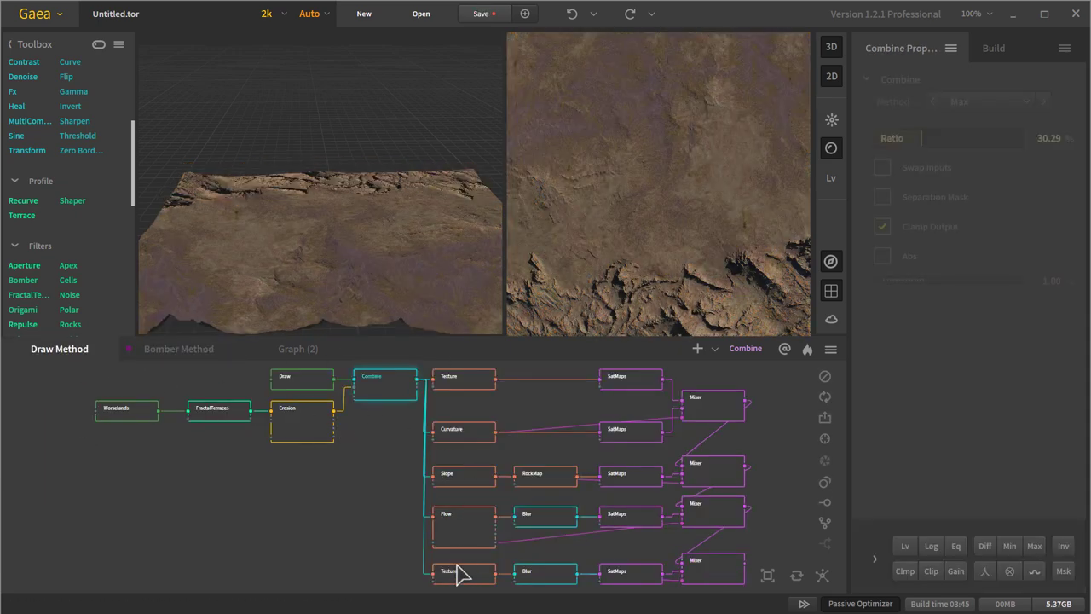
right_click(442, 525)
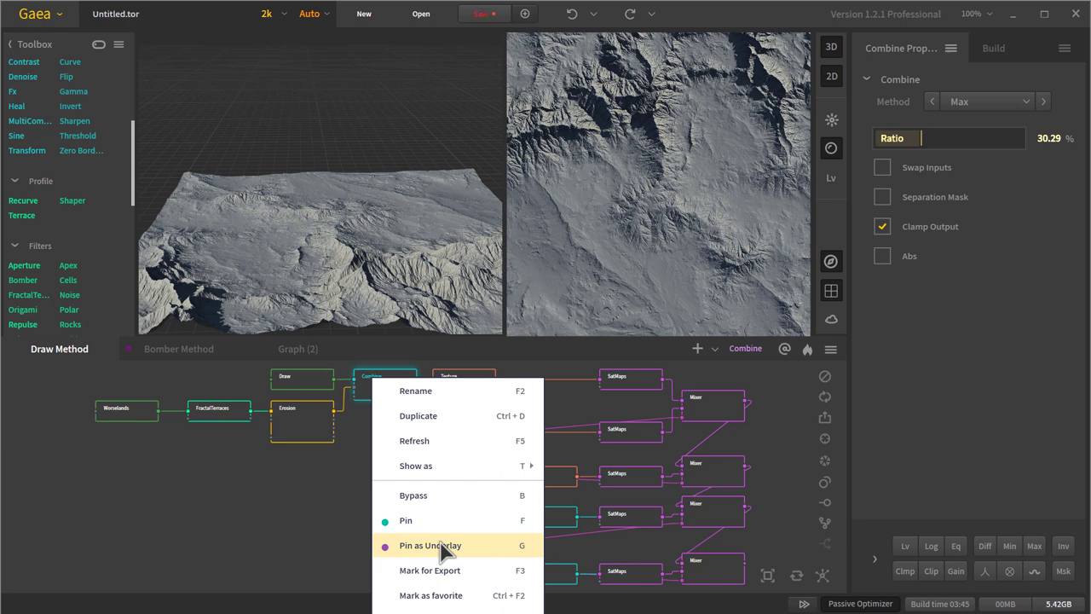
left_click(440, 545)
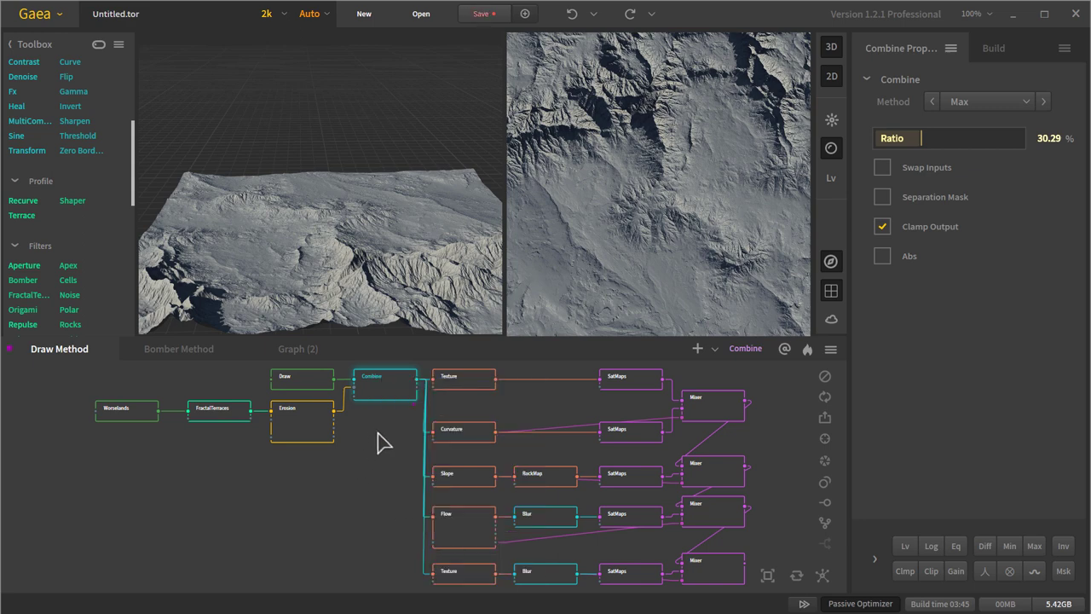
mouse_move(294, 284)
left_mouse_down()
mouse_move(445, 223)
mouse_move(334, 159)
mouse_move(341, 191)
mouse_move(375, 174)
mouse_move(237, 253)
mouse_move(329, 234)
mouse_move(400, 252)
mouse_move(346, 248)
mouse_move(312, 220)
mouse_move(370, 219)
mouse_move(324, 251)
left_mouse_up()
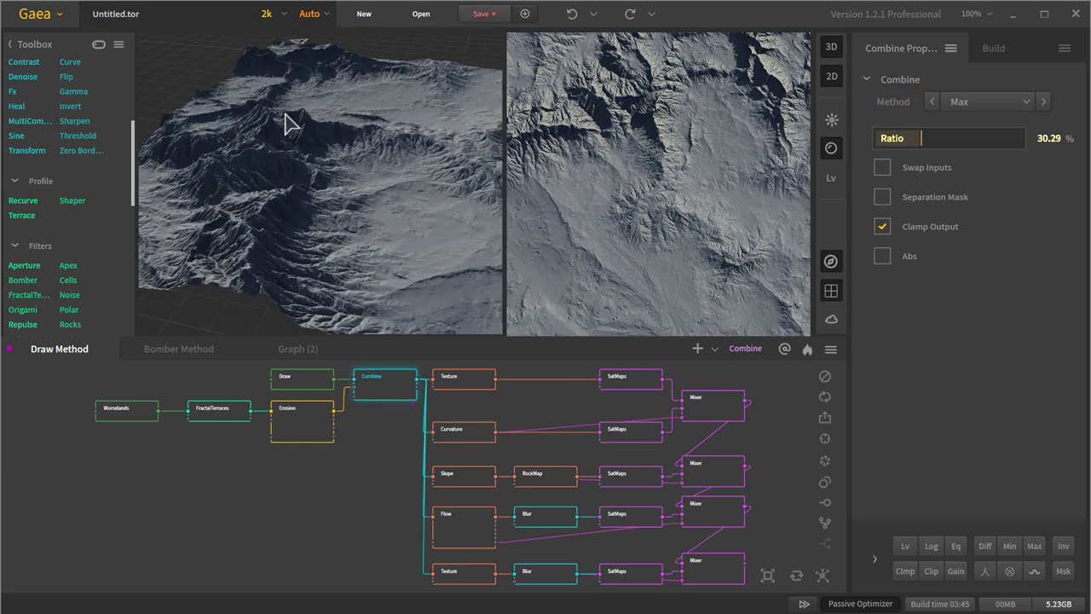
left_click_drag(287, 124, 349, 324)
left_click(194, 353)
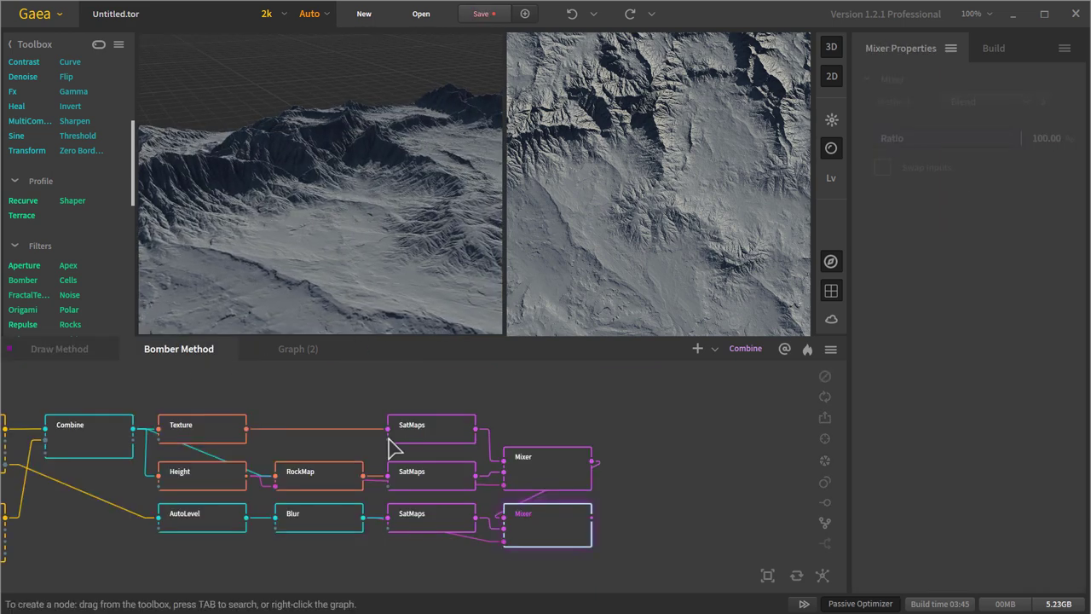
- Pin the Thermal node in Graph (2) as the underlay and inspect the mountain range in 3D
left_click(305, 352)
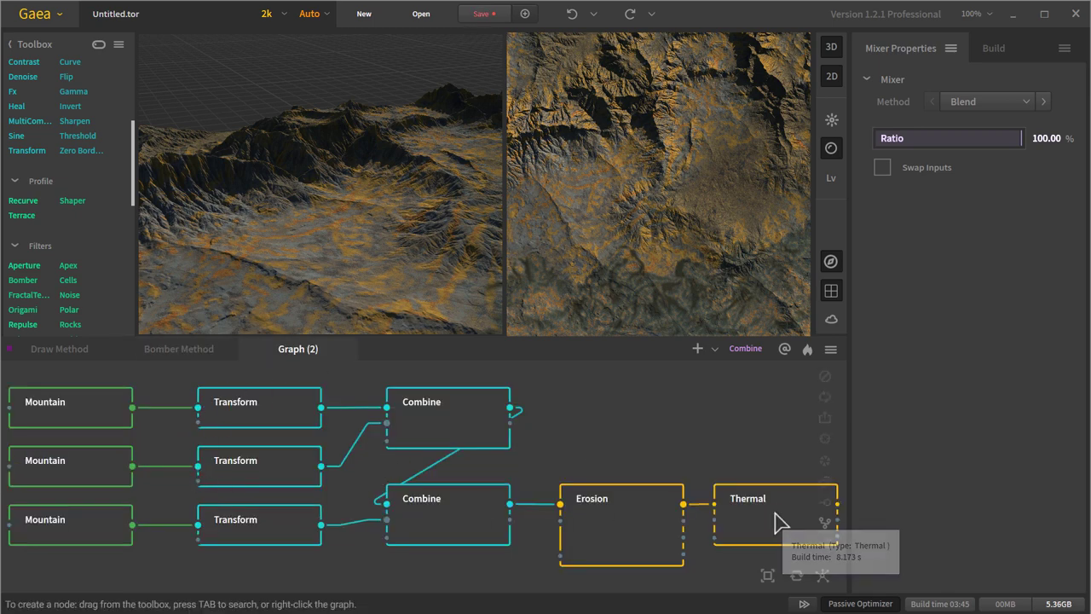
left_click(771, 545)
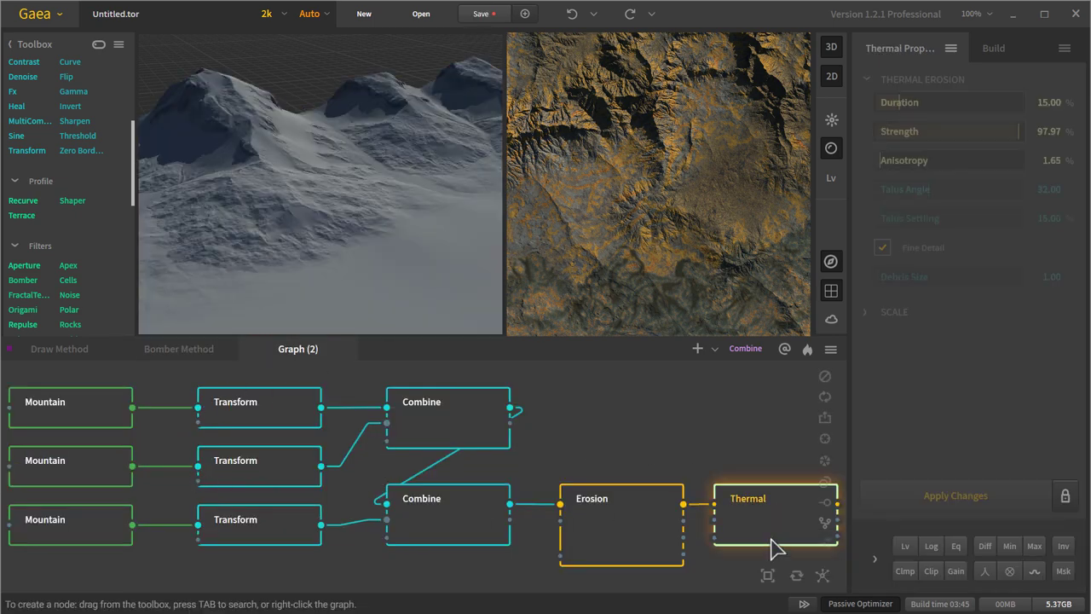
right_click(757, 526)
key("Escape")
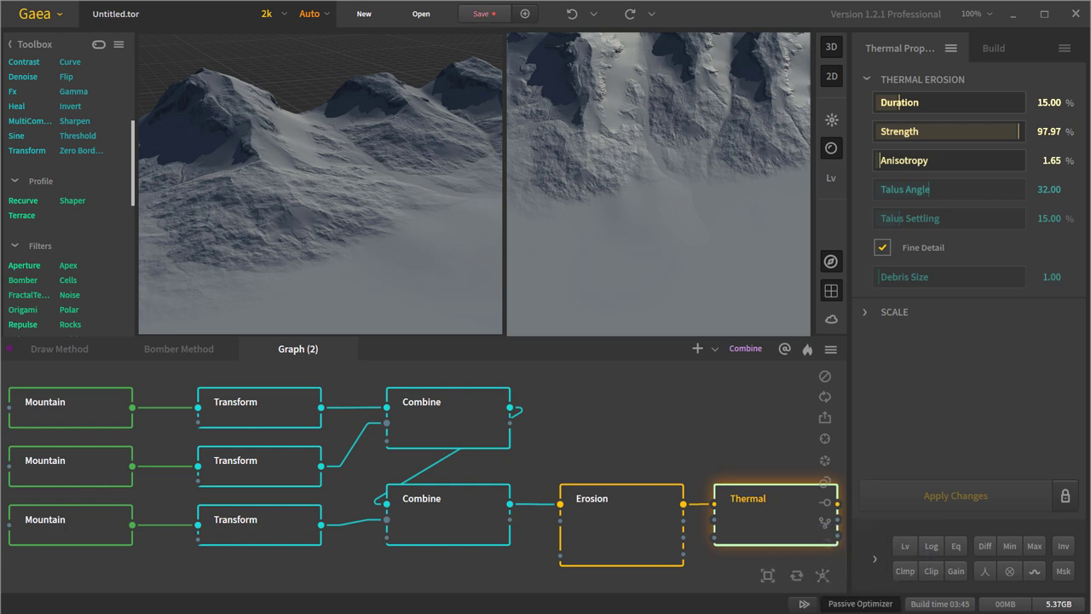
right_click(750, 515)
left_click(767, 611)
left_click_drag(424, 214, 332, 199)
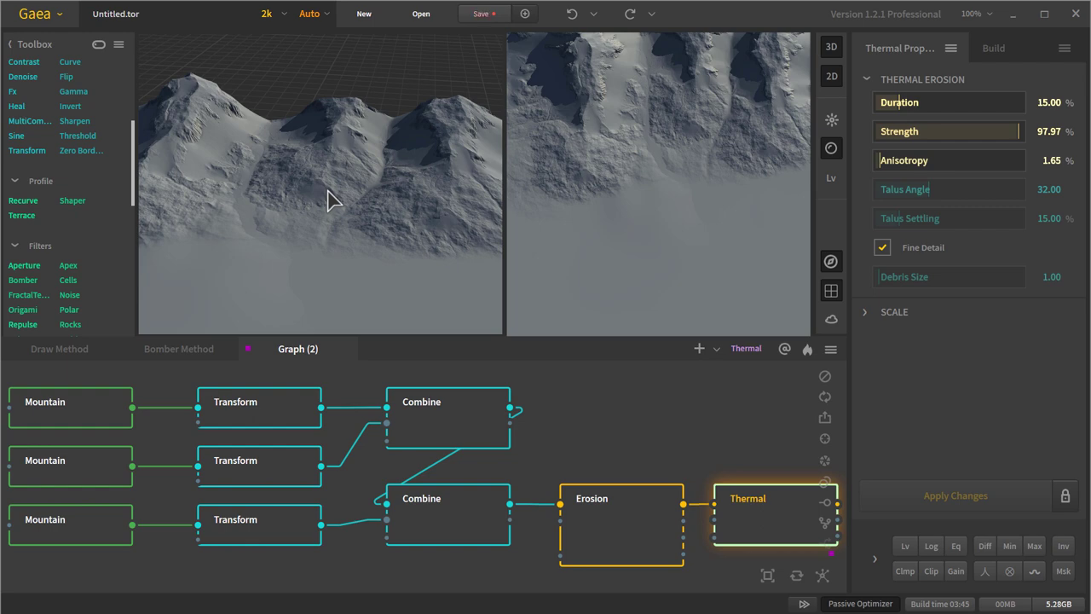
left_click(719, 441)
right_click(646, 421)
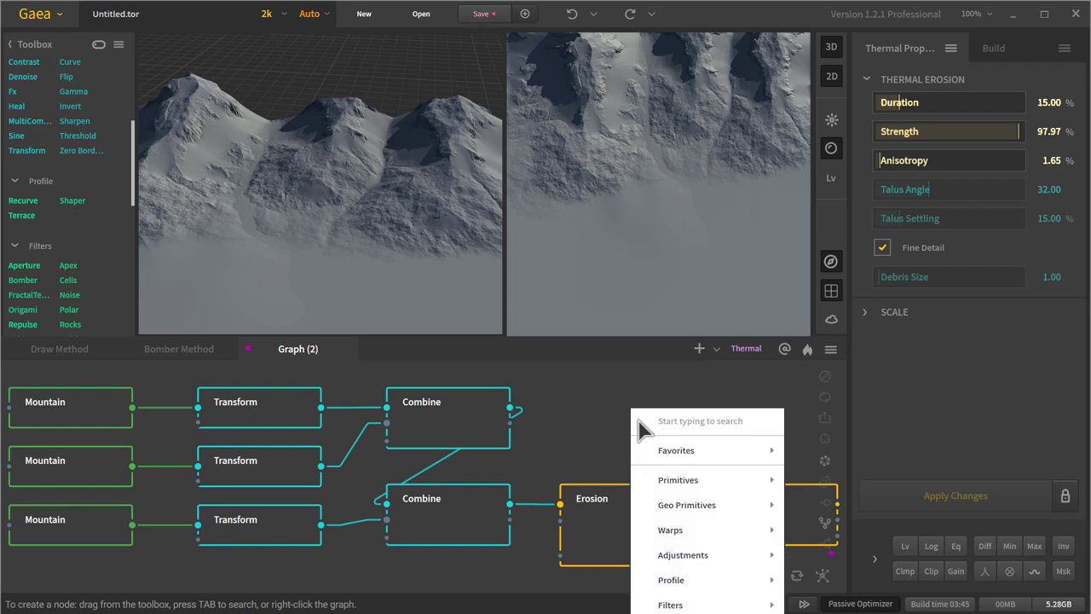
left_click(618, 409)
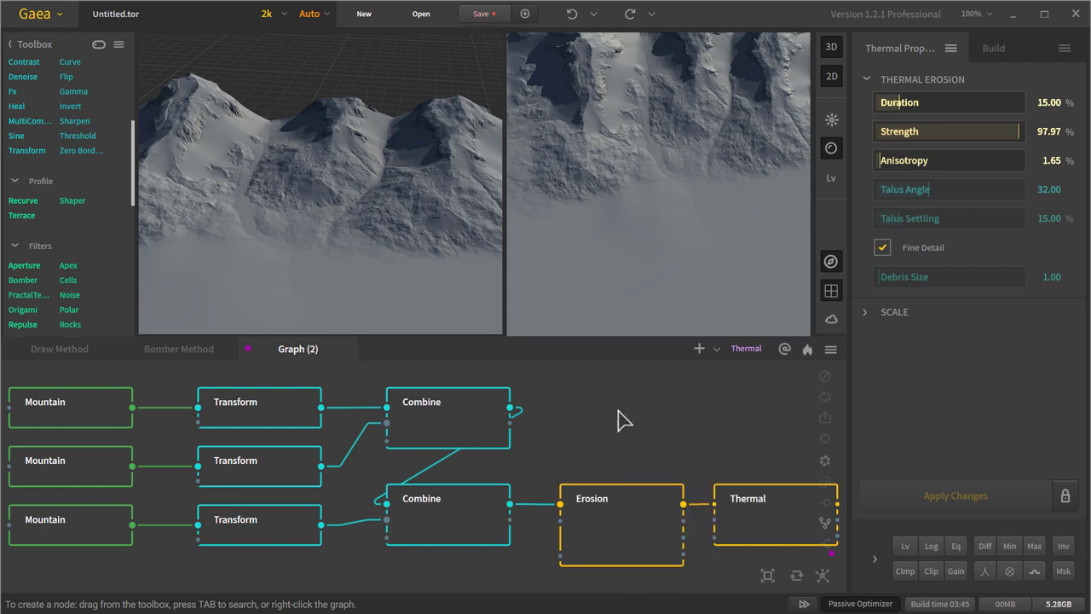